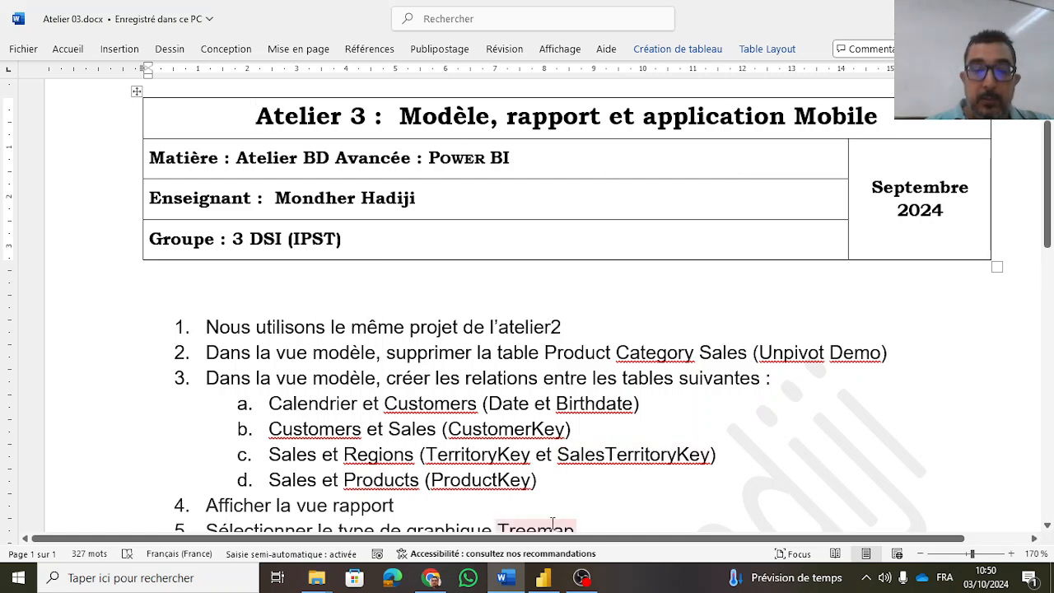
# Step: Check the Atelier 03 worksheet in Word, then switch to Power BI Desktop and display the model view of the Atelier 02 project
pyautogui.click(544, 580)
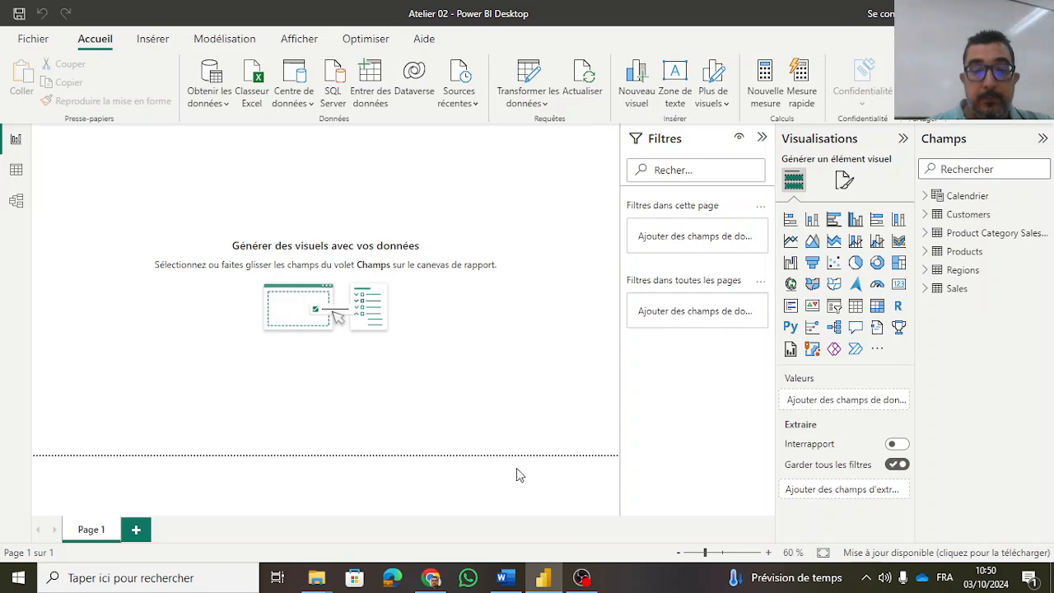
pyautogui.moveTo(588, 590)
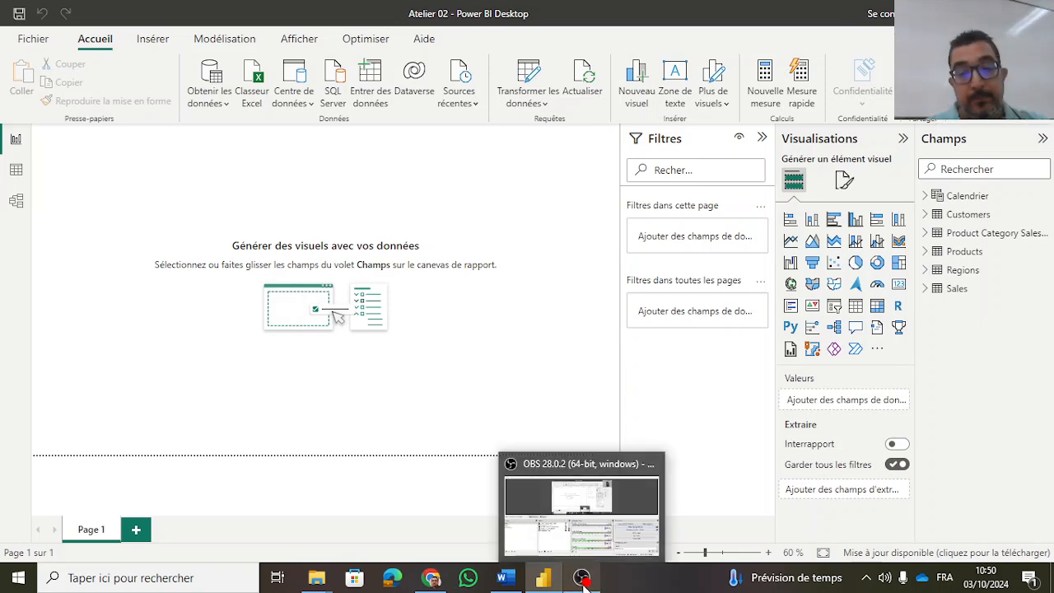
pyautogui.click(506, 580)
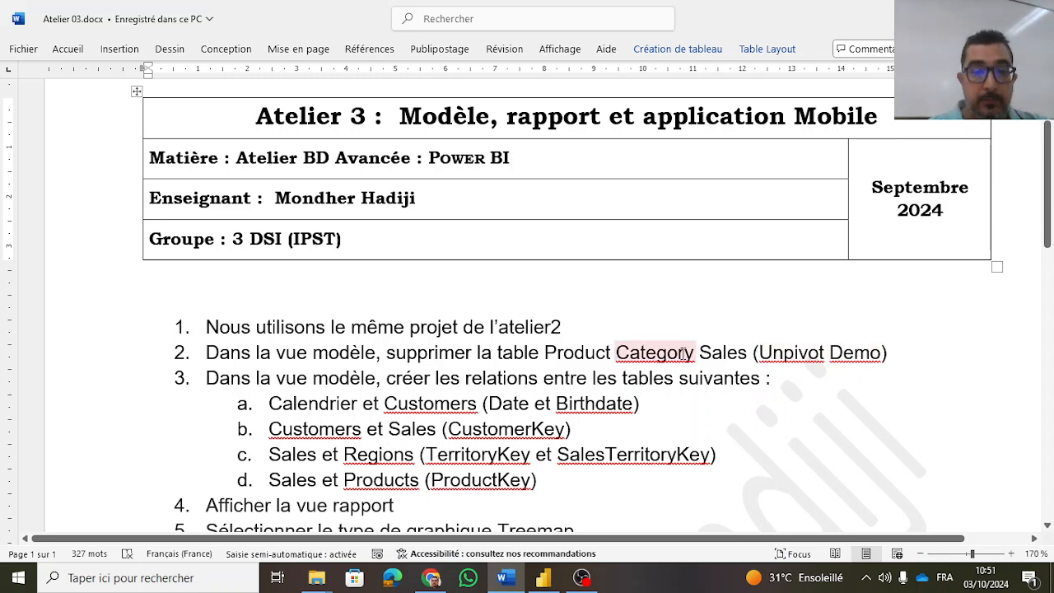
pyautogui.click(543, 579)
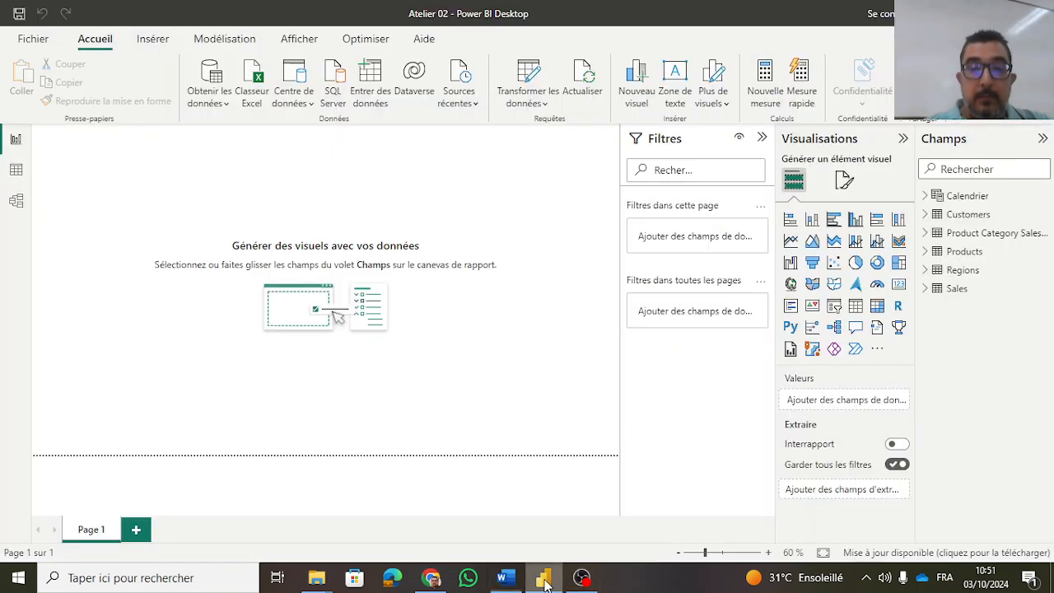
pyautogui.click(16, 202)
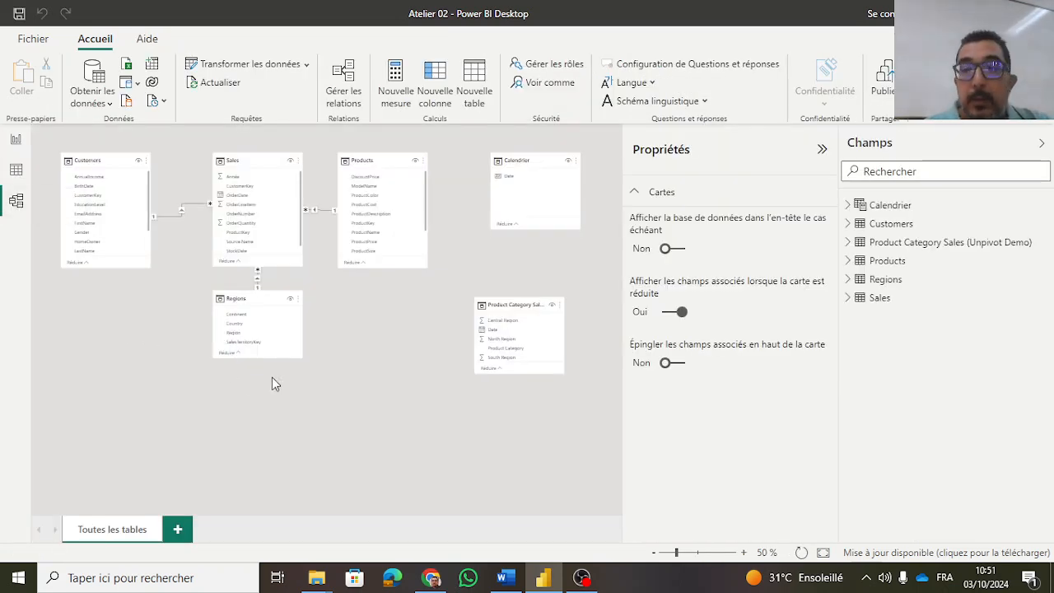
# Step: Delete the Product Category Sales (Unpivot Demo) table from the model and confirm the deletion
pyautogui.click(913, 246)
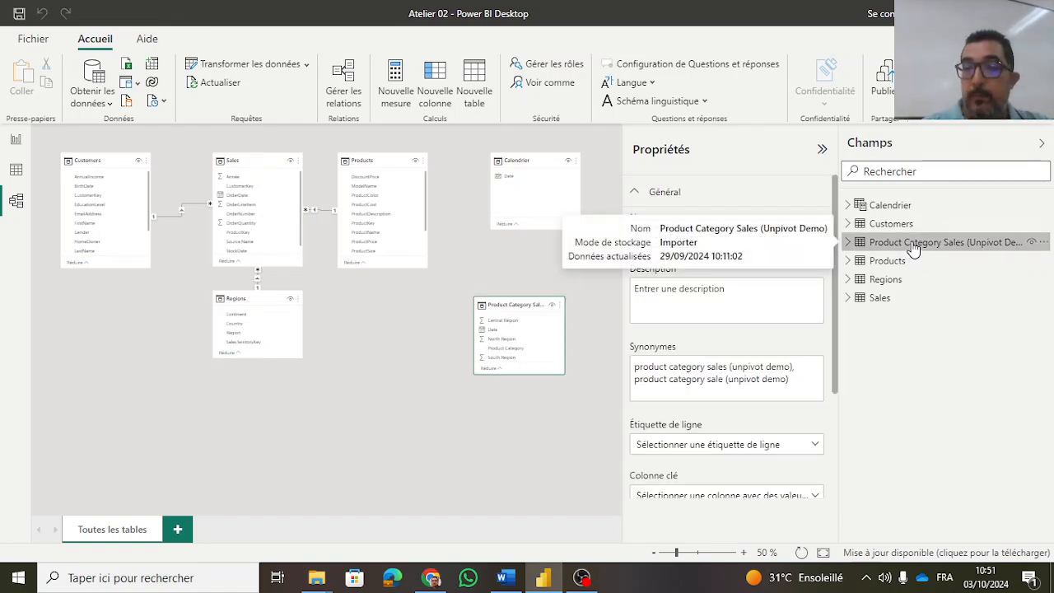
pyautogui.click(1043, 242)
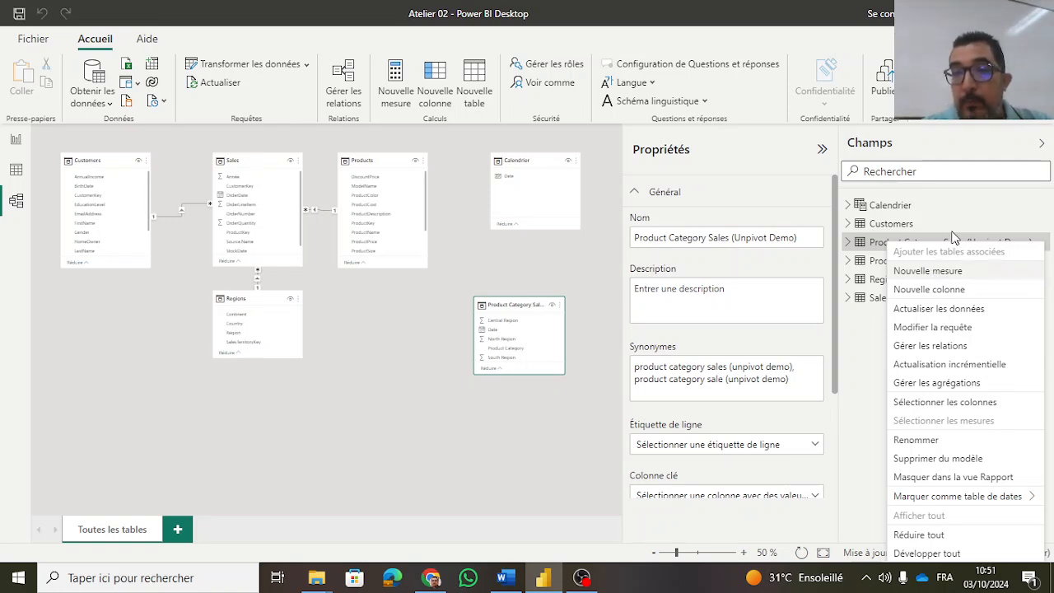
pyautogui.click(848, 244)
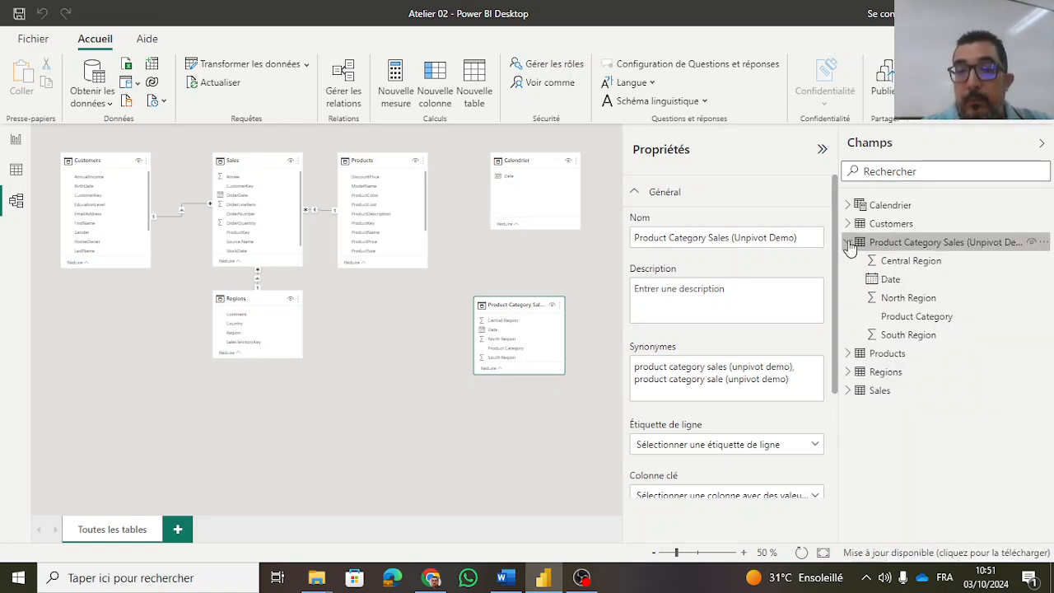
pyautogui.click(849, 244)
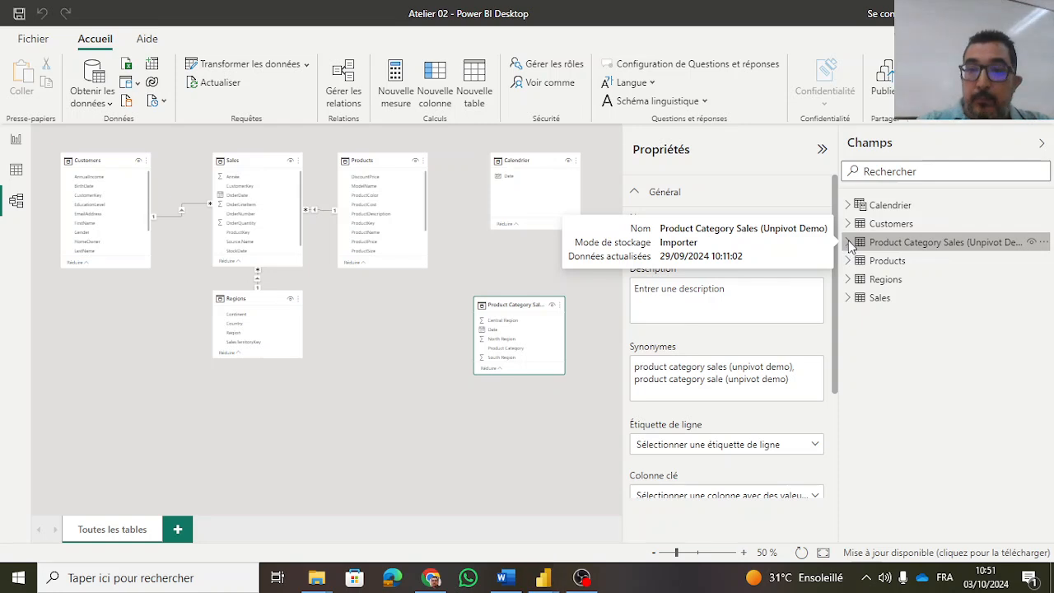
pyautogui.press('Delete')
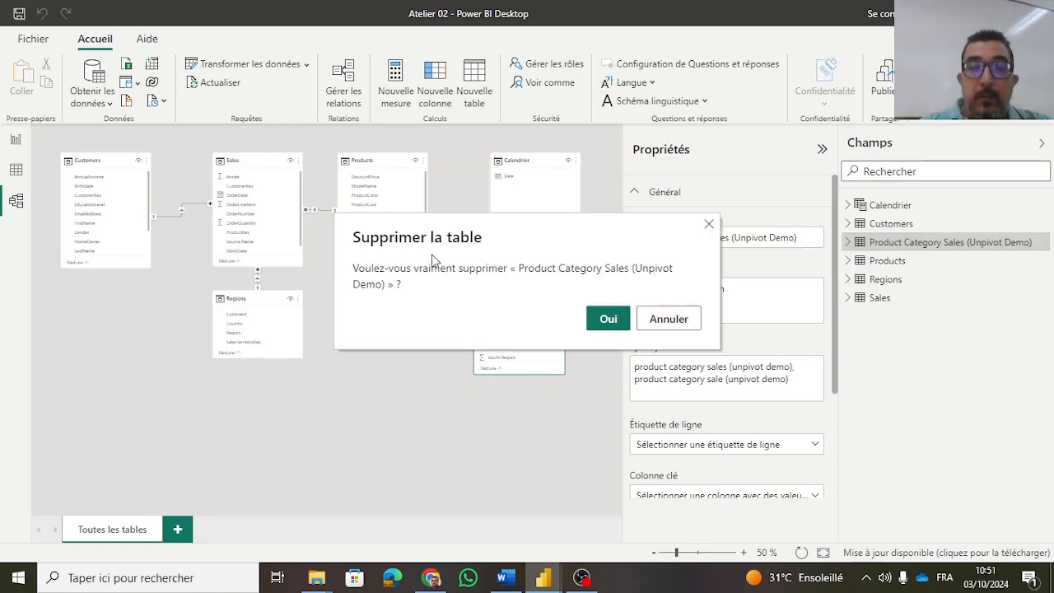
pyautogui.click(607, 320)
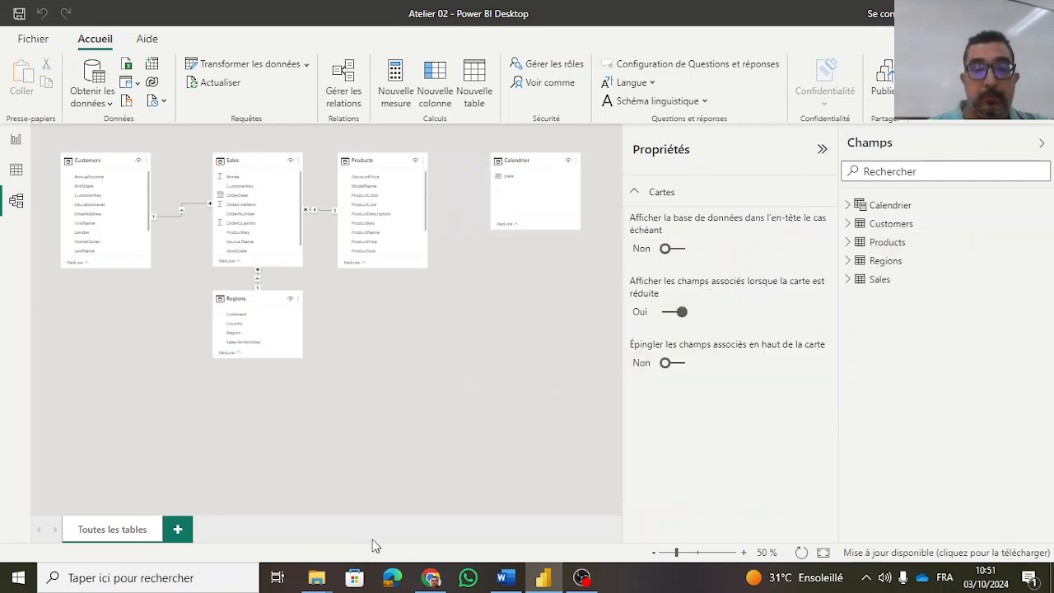
# Step: Consult the worksheet in Word, return to Power BI Desktop and move the Calendrier table directly below the Customers table
pyautogui.click(505, 577)
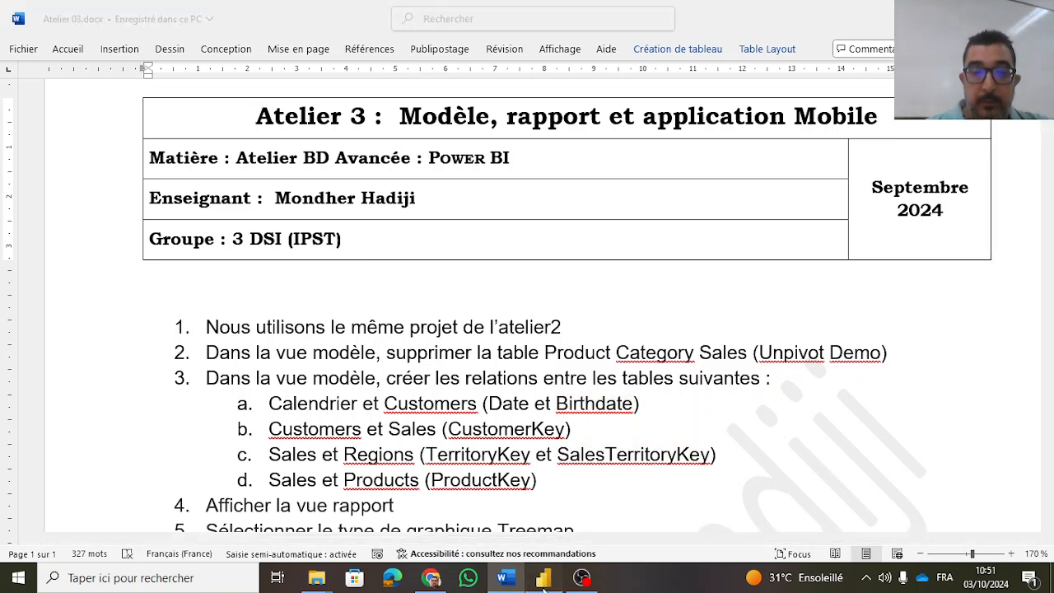
pyautogui.click(542, 577)
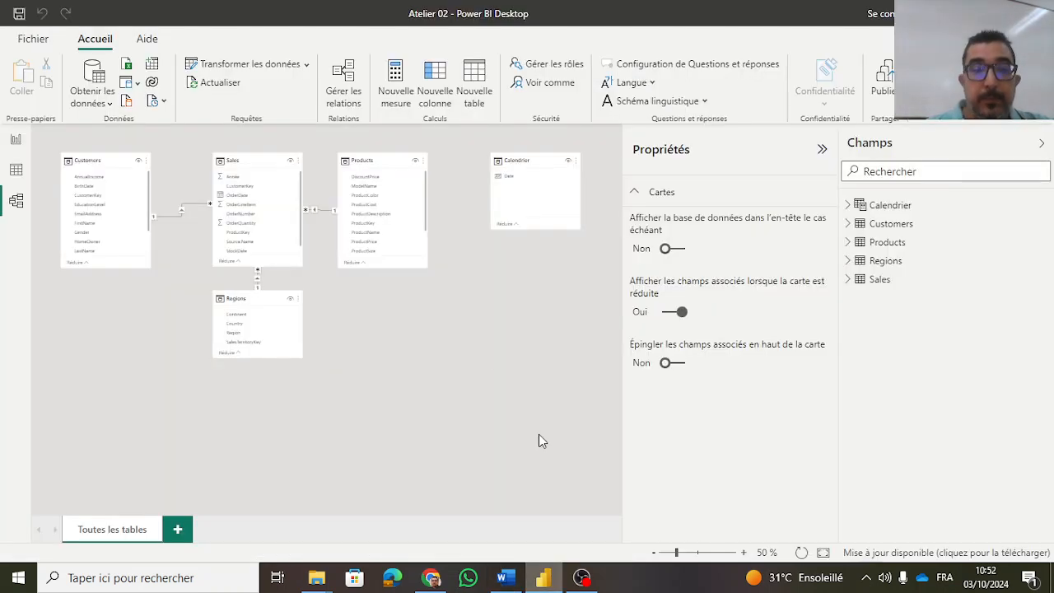
pyautogui.click(743, 553)
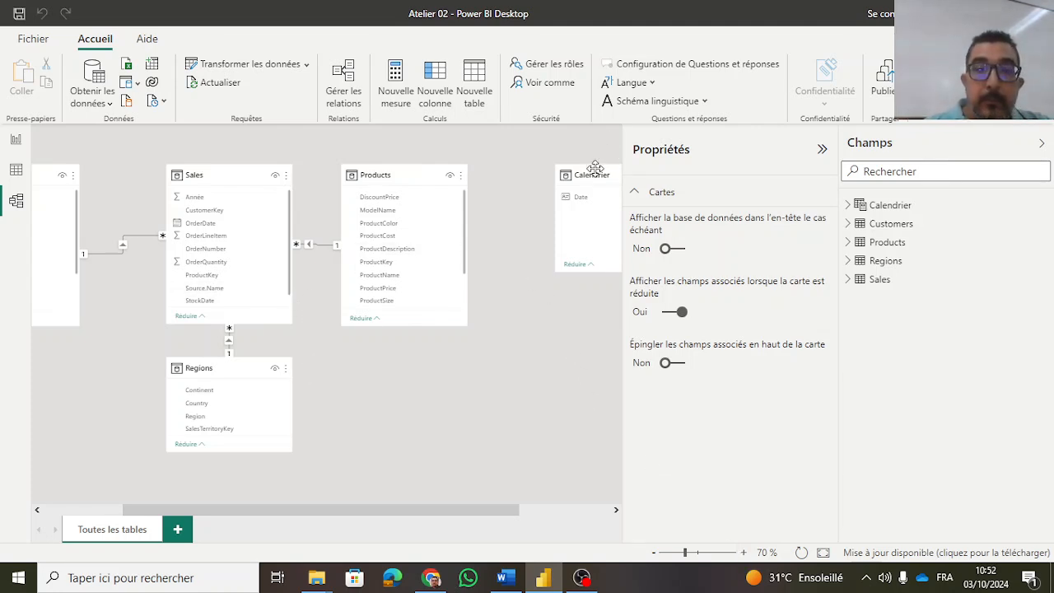
pyautogui.moveTo(593, 170); pyautogui.dragTo(110, 369)
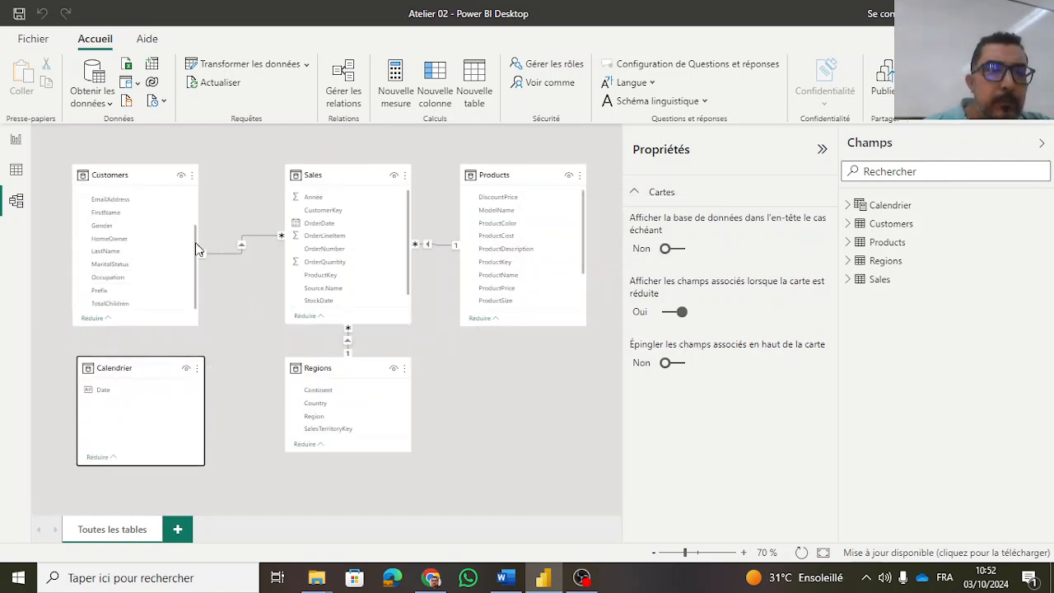
# Step: Create a relationship from BirthDate in the Customers table to Date in the Calendrier table
pyautogui.click(744, 553)
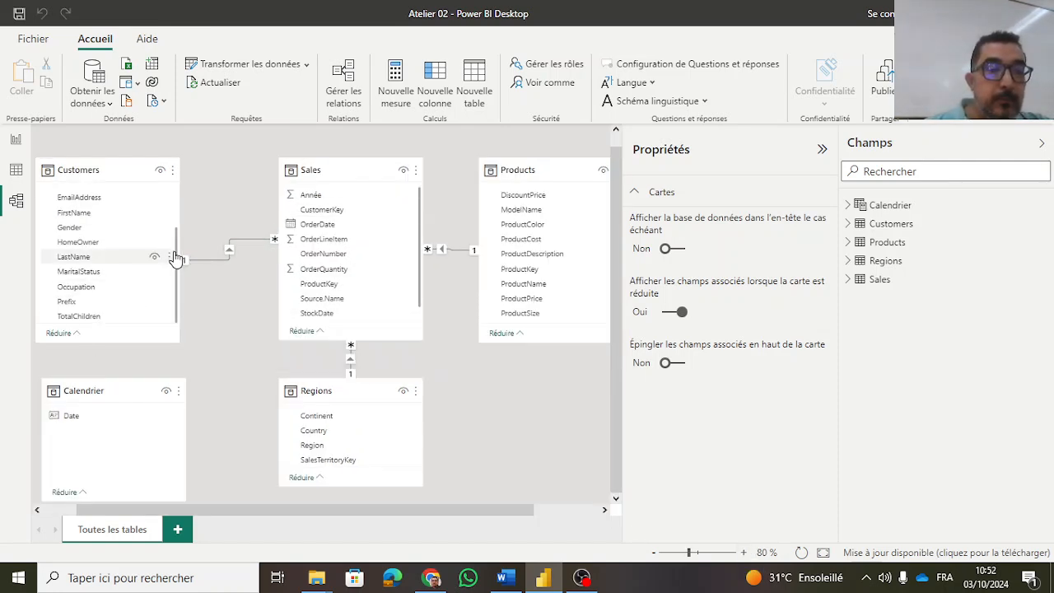
pyautogui.moveTo(176, 258); pyautogui.dragTo(179, 214)
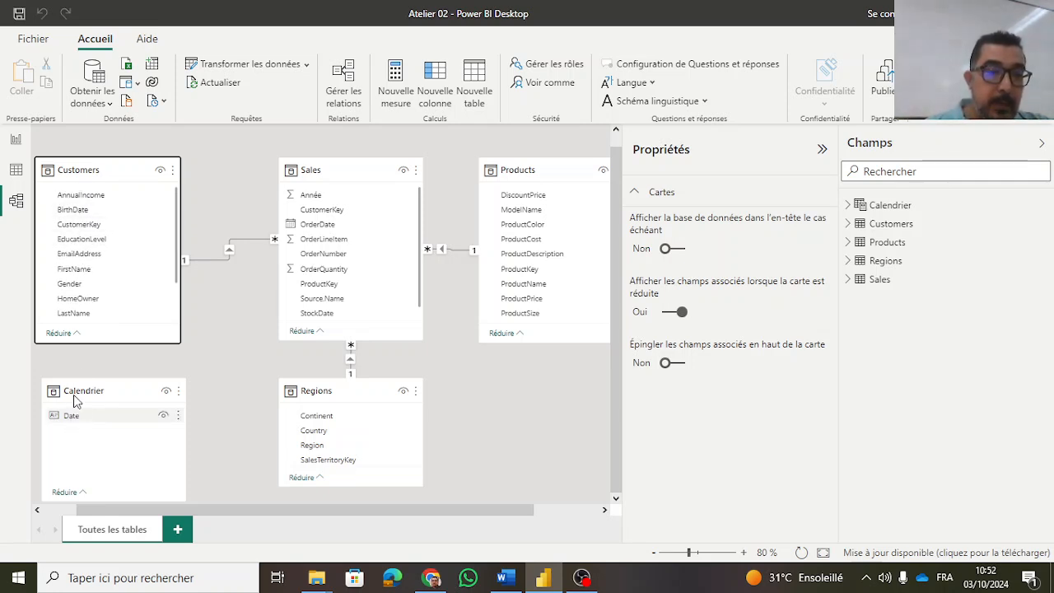
pyautogui.click(74, 211)
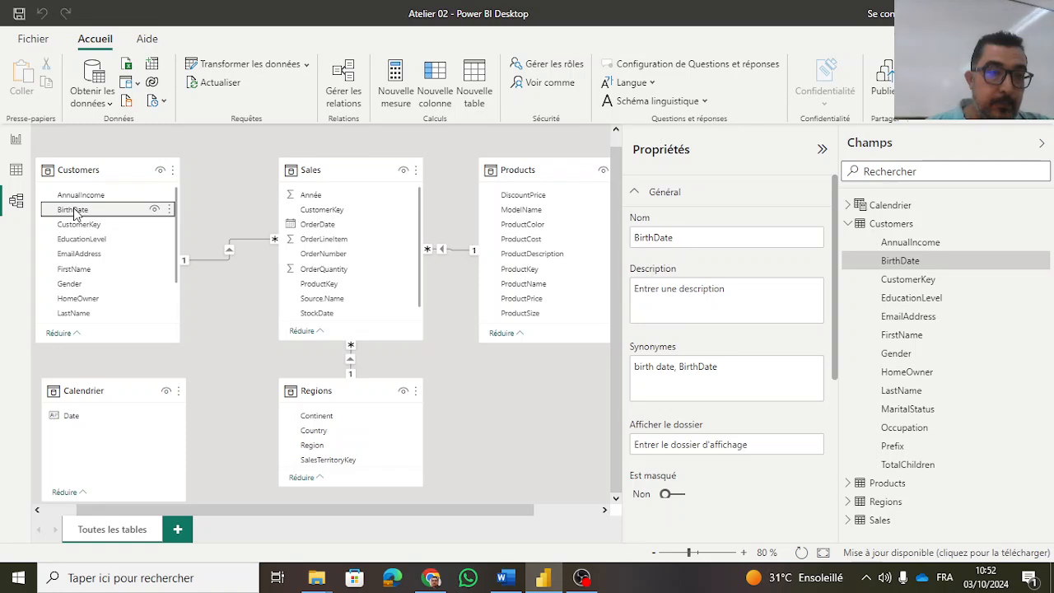
pyautogui.moveTo(74, 212); pyautogui.dragTo(91, 423)
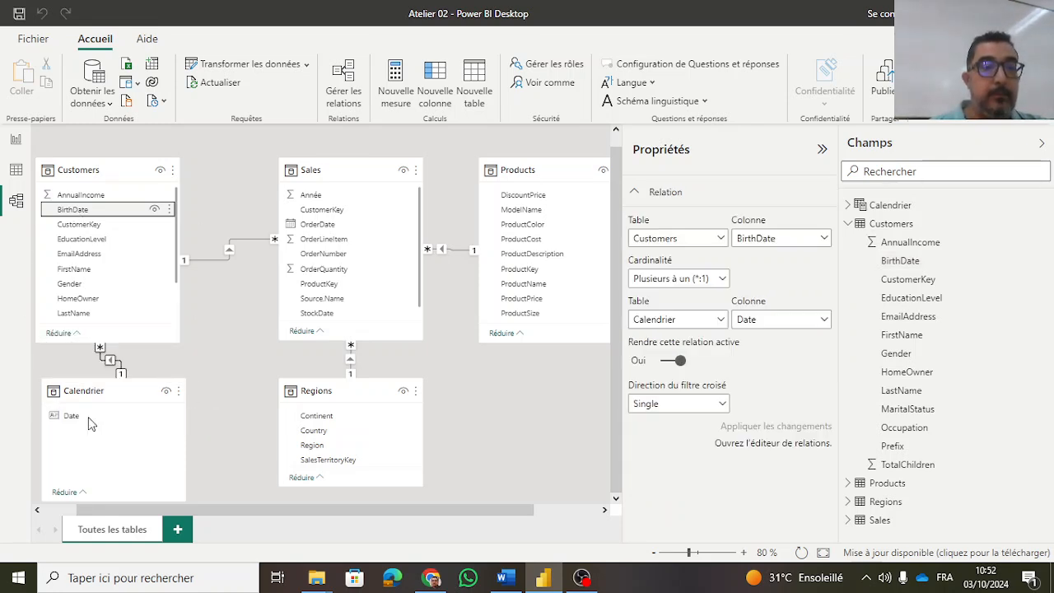
# Step: Read the next required relationship in the Word worksheet and inspect the link between Customers and Sales in Power BI Desktop
pyautogui.click(505, 581)
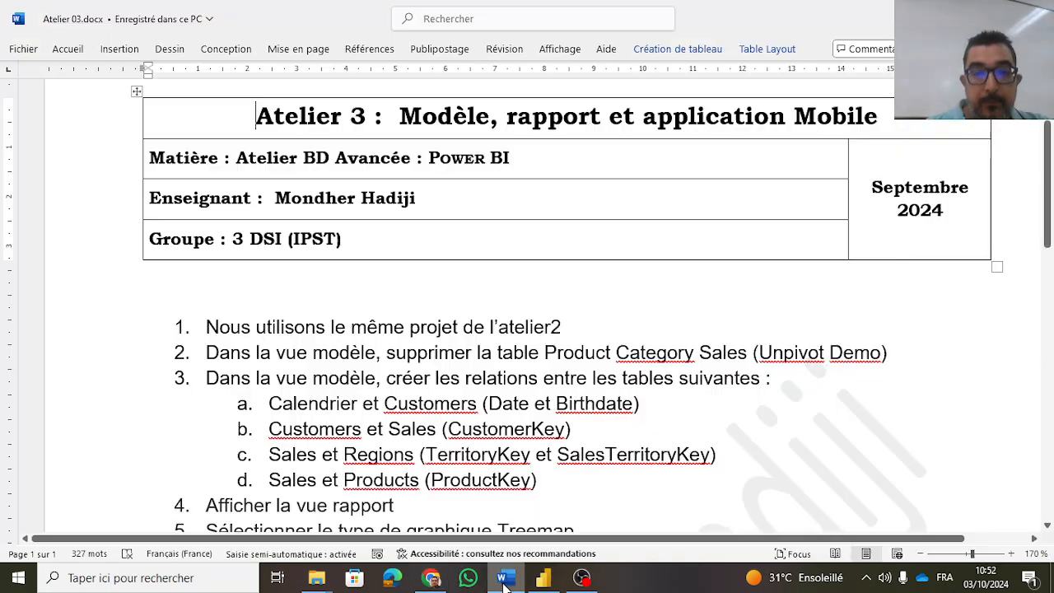
pyautogui.click(555, 582)
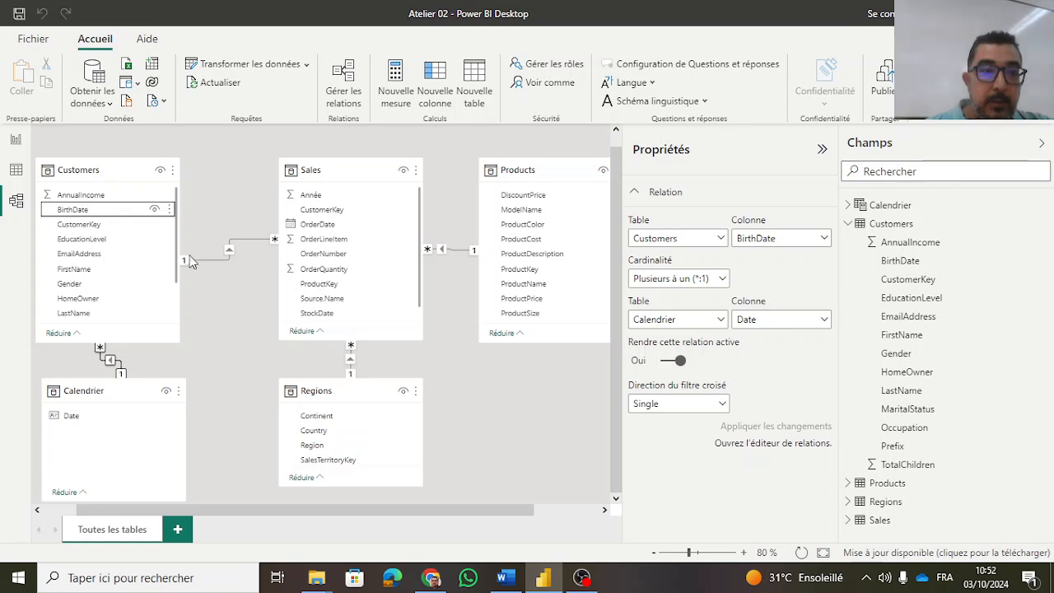
pyautogui.click(243, 248)
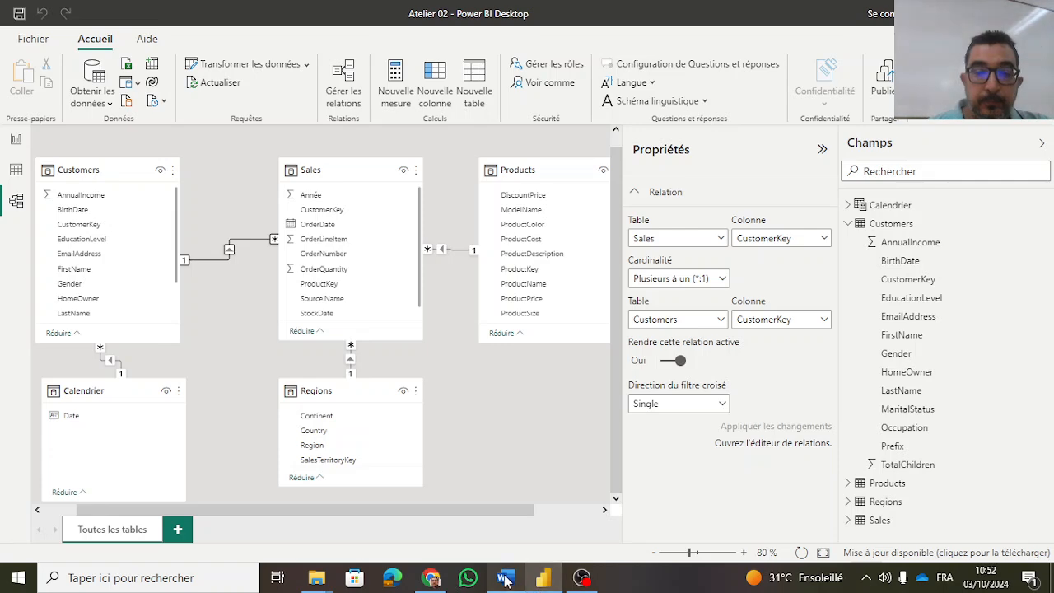
# Step: Compare the worksheet's Sales–Regions and Sales–Products relationships with the model, reviewing the full list in Manage relationships
pyautogui.click(506, 577)
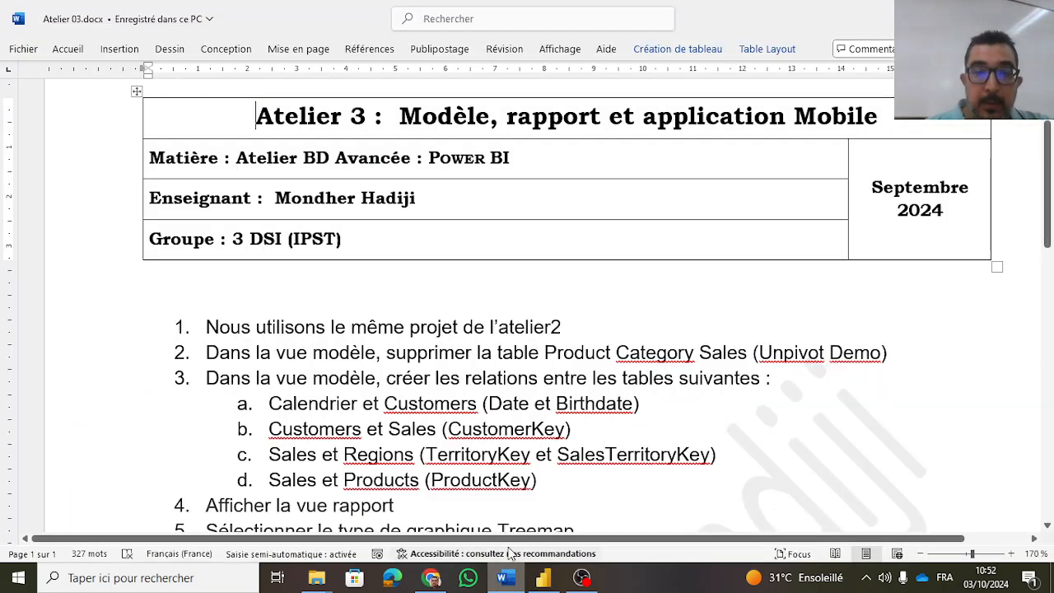
pyautogui.click(541, 580)
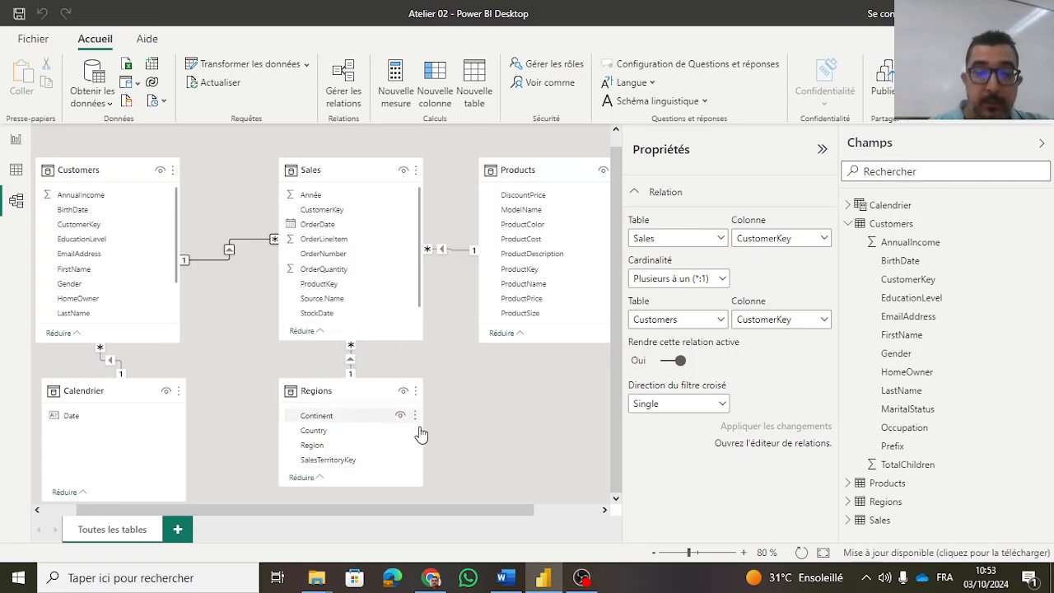
pyautogui.click(506, 581)
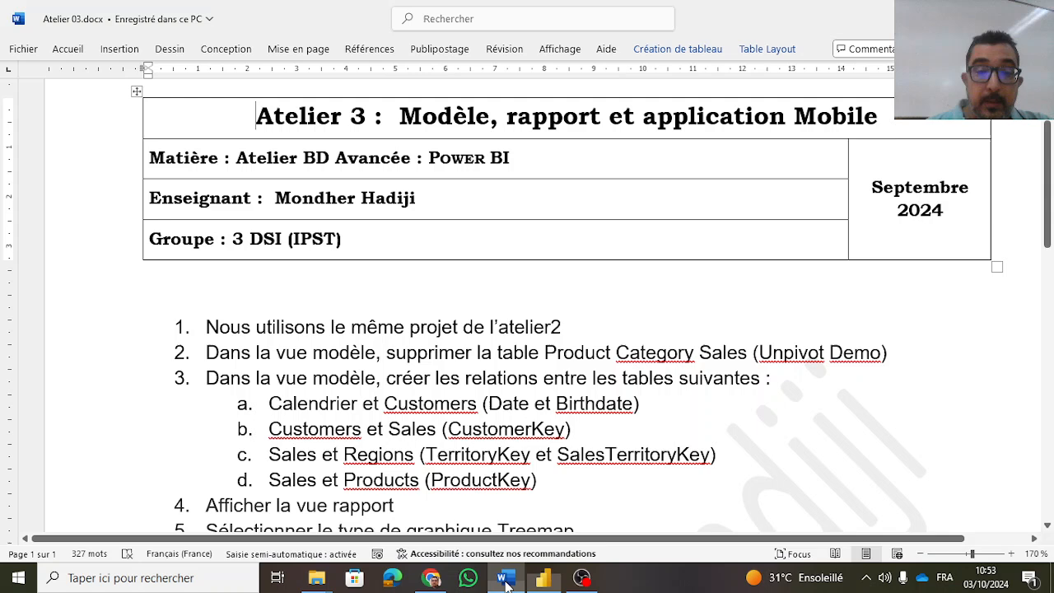
pyautogui.click(559, 583)
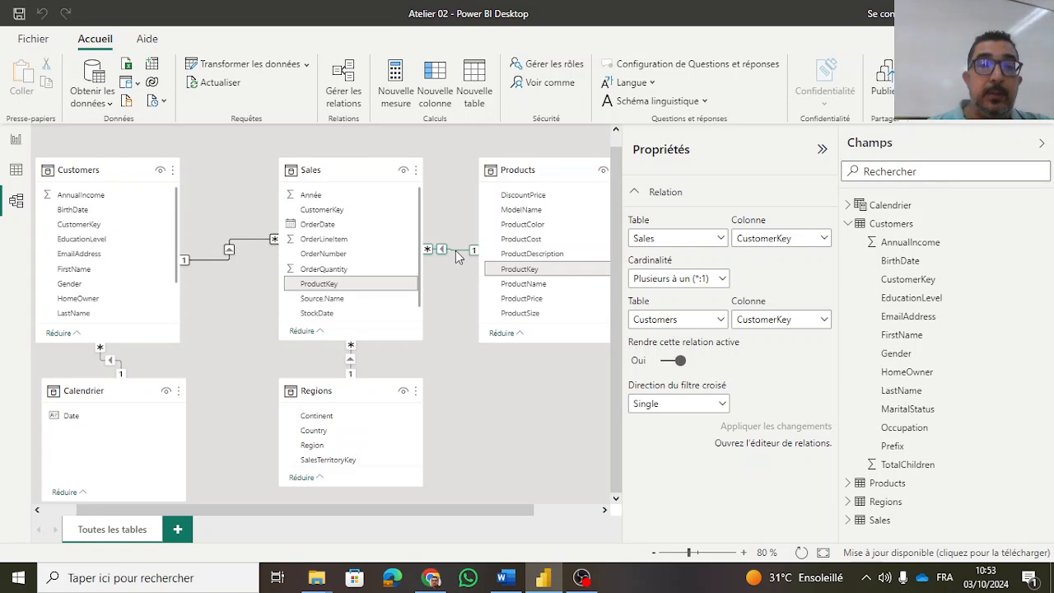
pyautogui.click(345, 78)
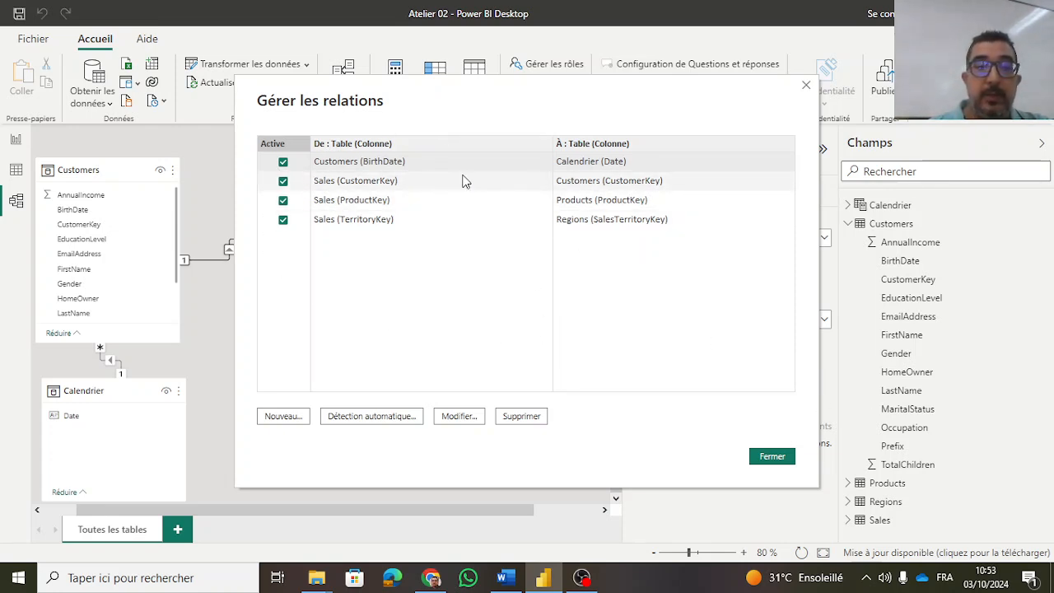
pyautogui.click(772, 457)
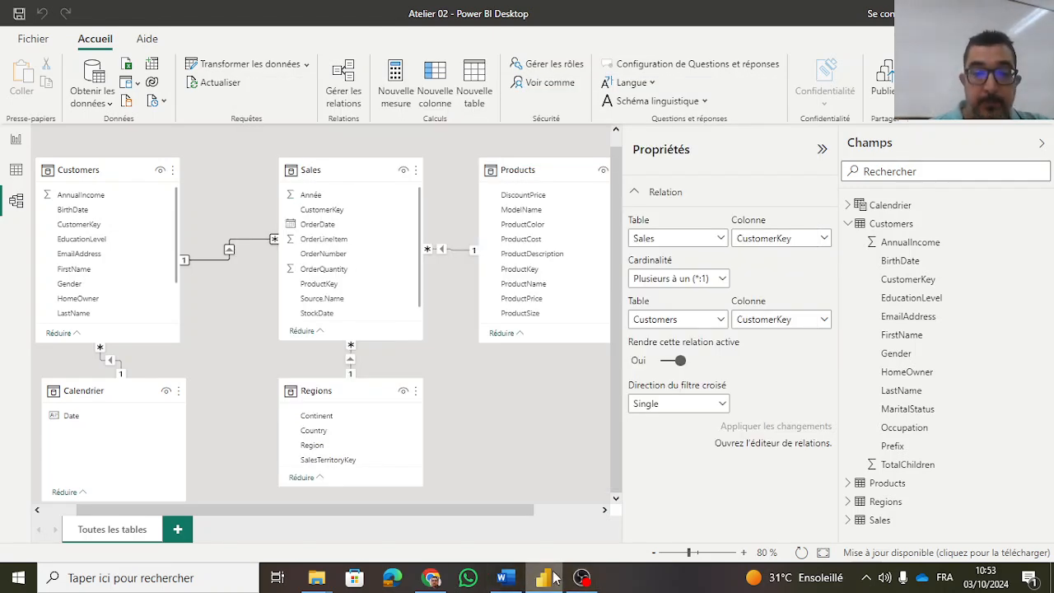
# Step: Read the worksheet instructions from item 4 onward in Word, then display the report view in Power BI Desktop
pyautogui.click(506, 577)
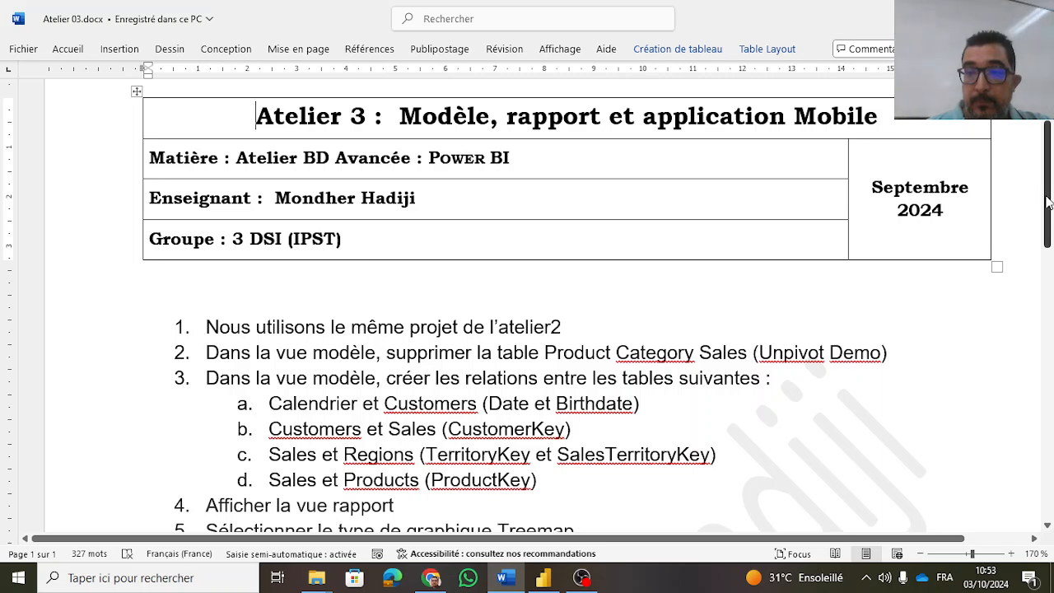
pyautogui.moveTo(1049, 202); pyautogui.dragTo(1051, 318)
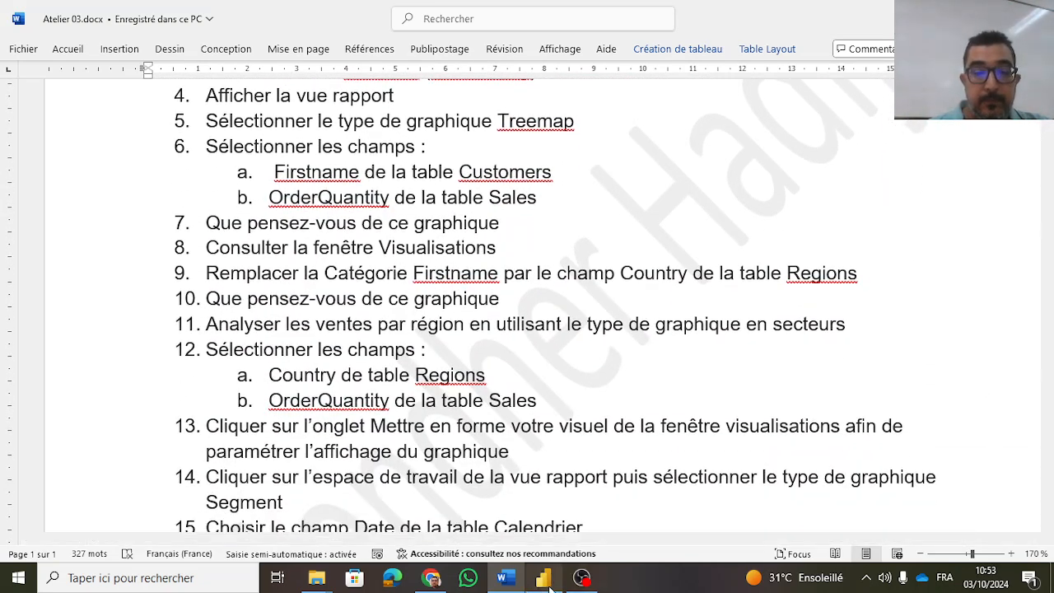
pyautogui.click(542, 580)
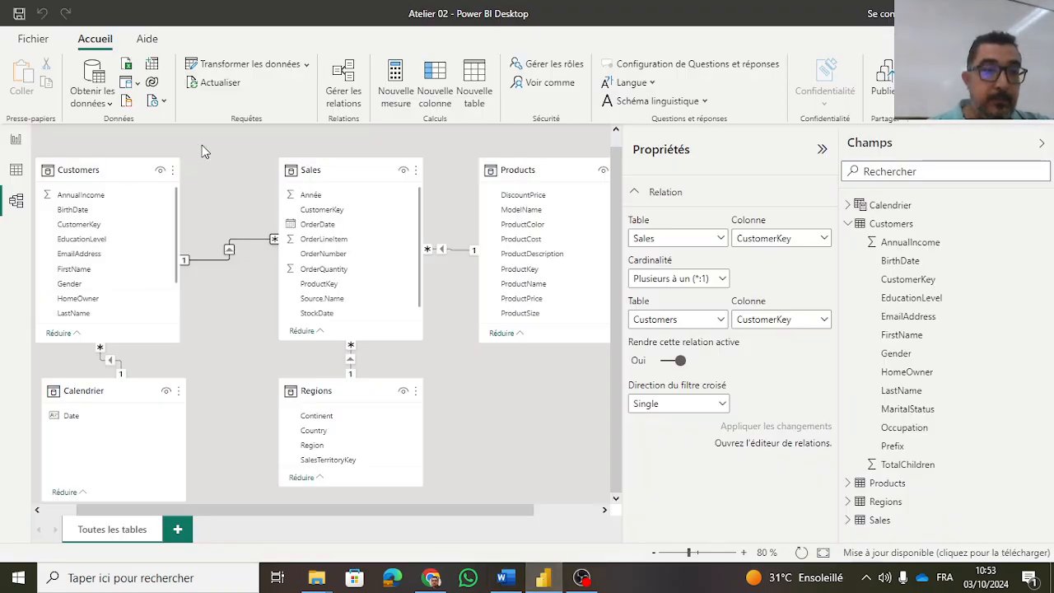
pyautogui.click(16, 140)
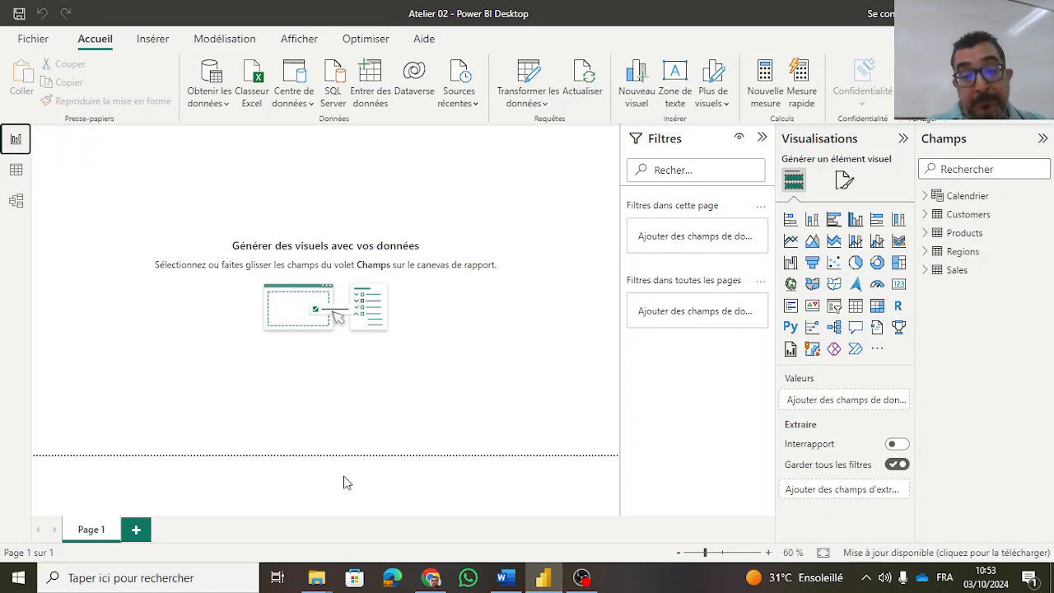
# Step: Add a Treemap visual to the blank Page 1 in Power BI Desktop and return to the Word worksheet for its fields
pyautogui.click(506, 579)
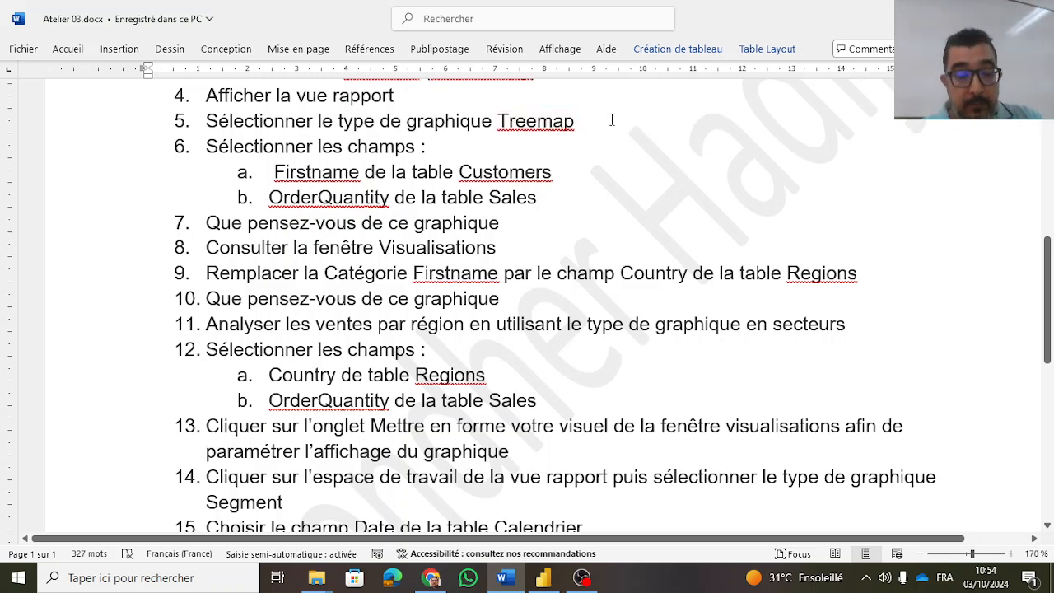
pyautogui.hotkey('alt', 'Tab')
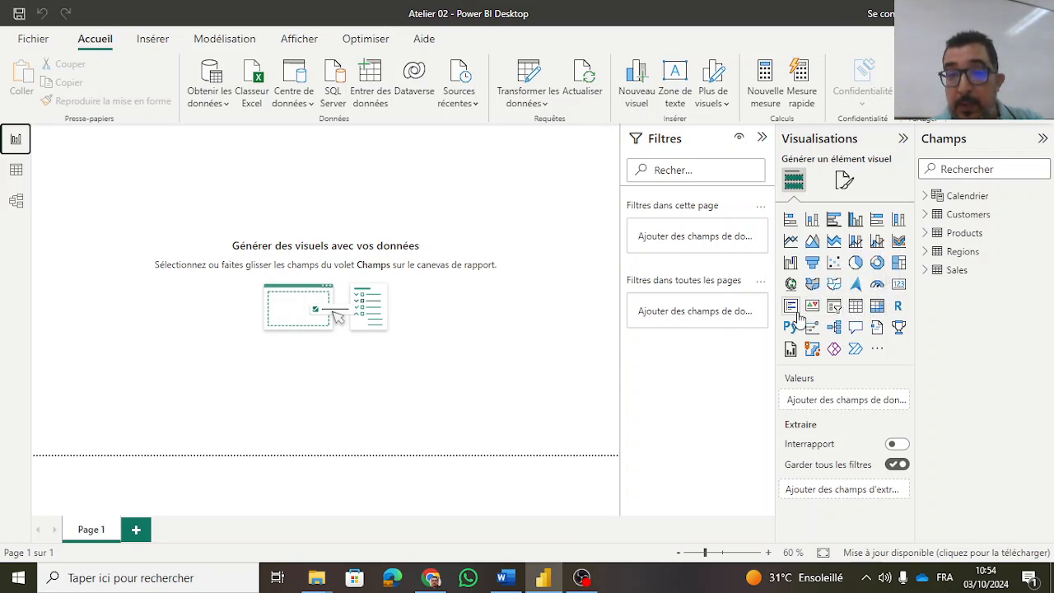
pyautogui.click(900, 263)
pyautogui.hotkey('alt', 'Tab')
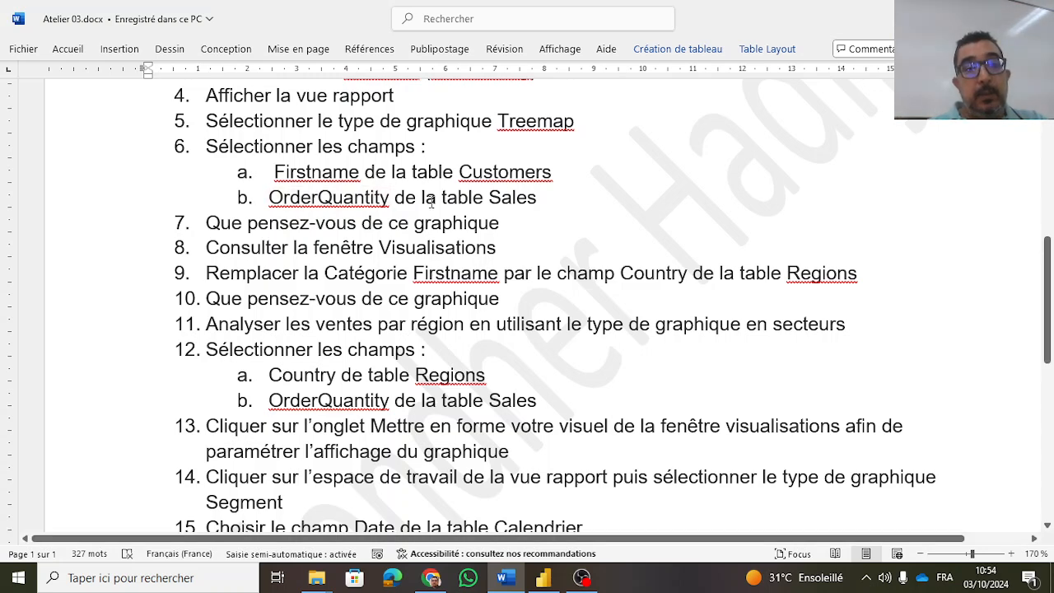
# Step: In Power BI Desktop, fill the Treemap with OrderQuantity from Sales and FirstName from Customers, and enlarge it to about half the page width
pyautogui.hotkey('alt', 'Tab')
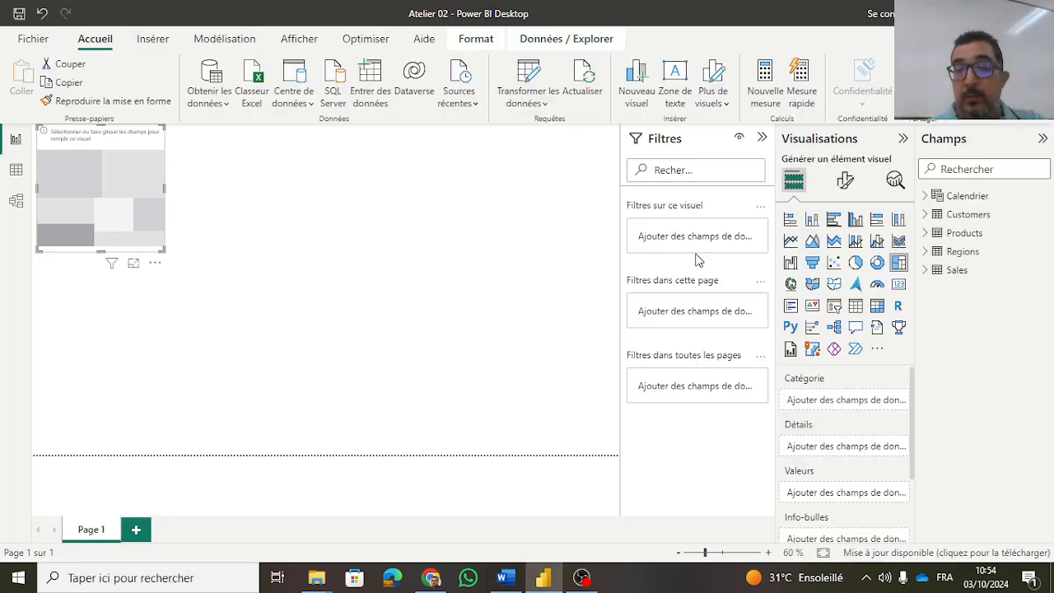
pyautogui.click(925, 272)
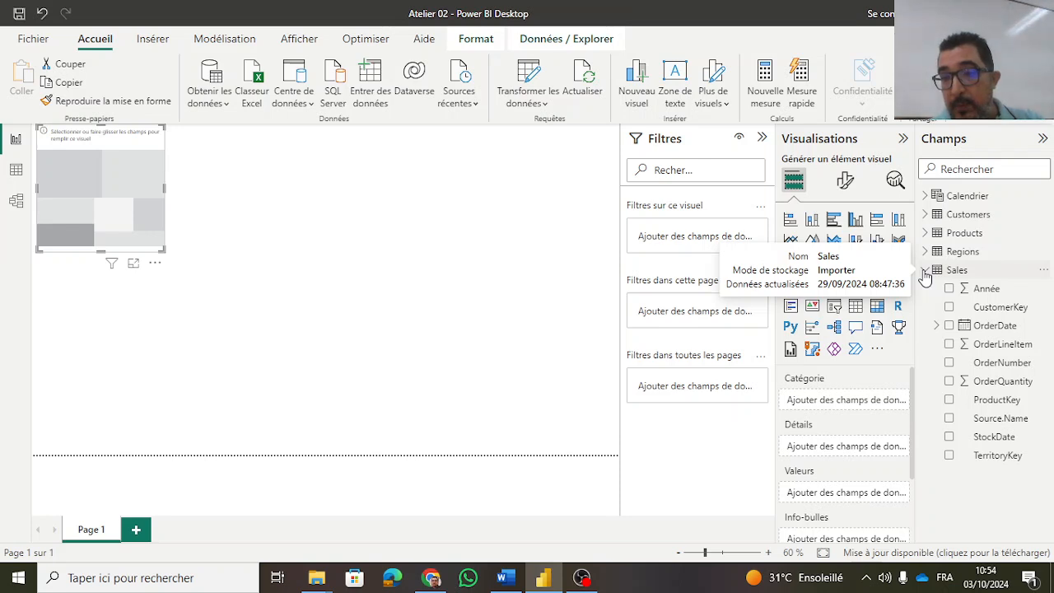
pyautogui.click(950, 381)
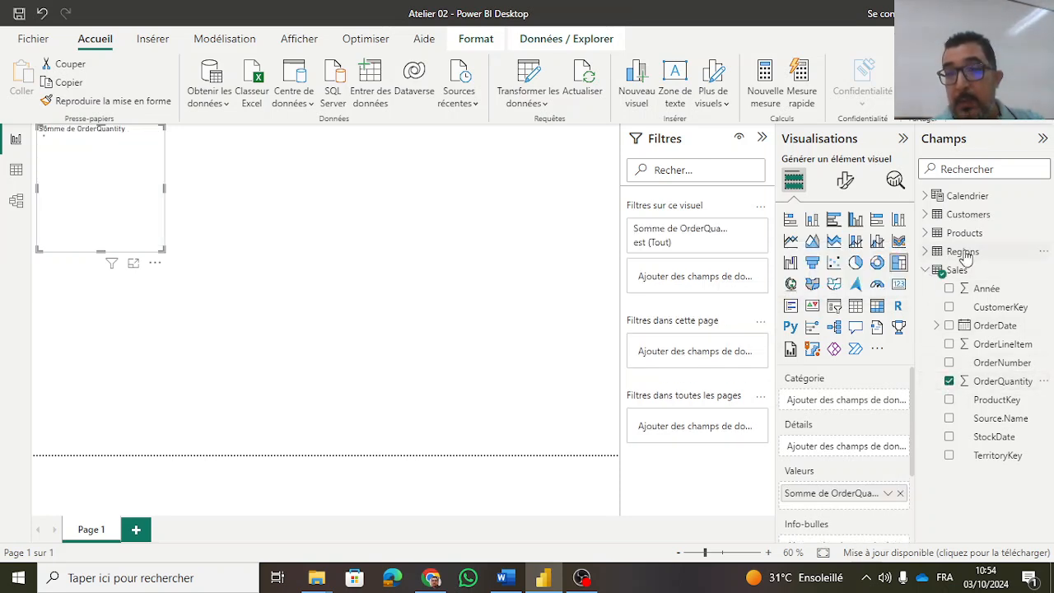
pyautogui.click(924, 215)
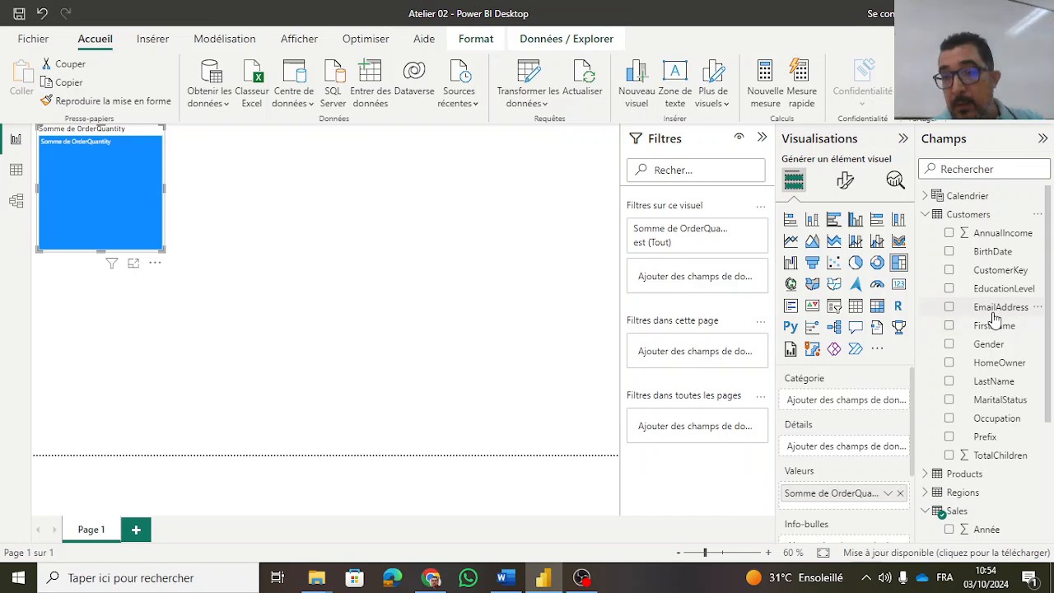
pyautogui.hotkey('alt', 'Tab')
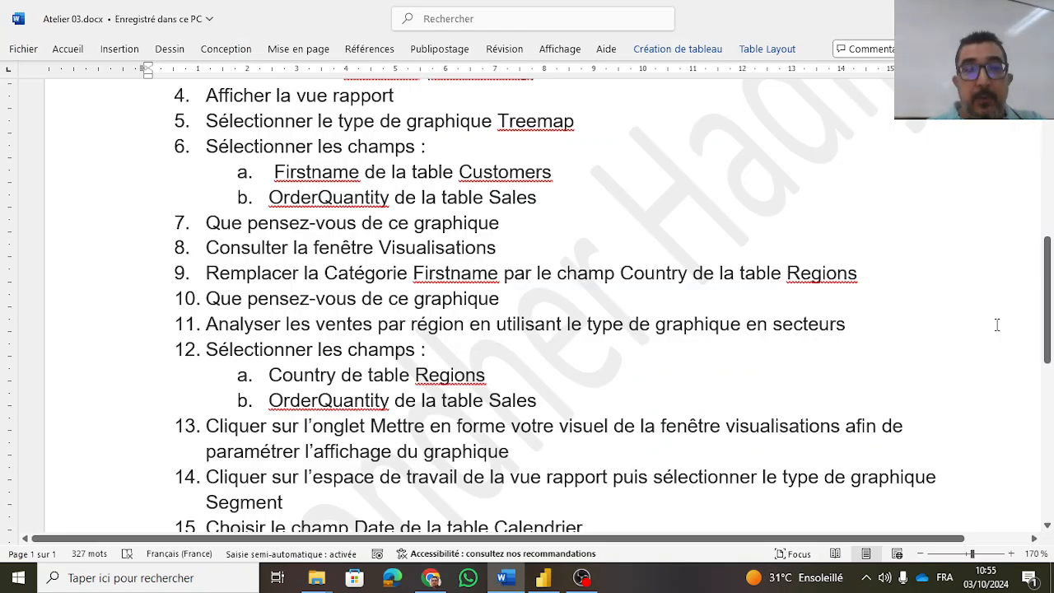
pyautogui.hotkey('alt', 'Tab')
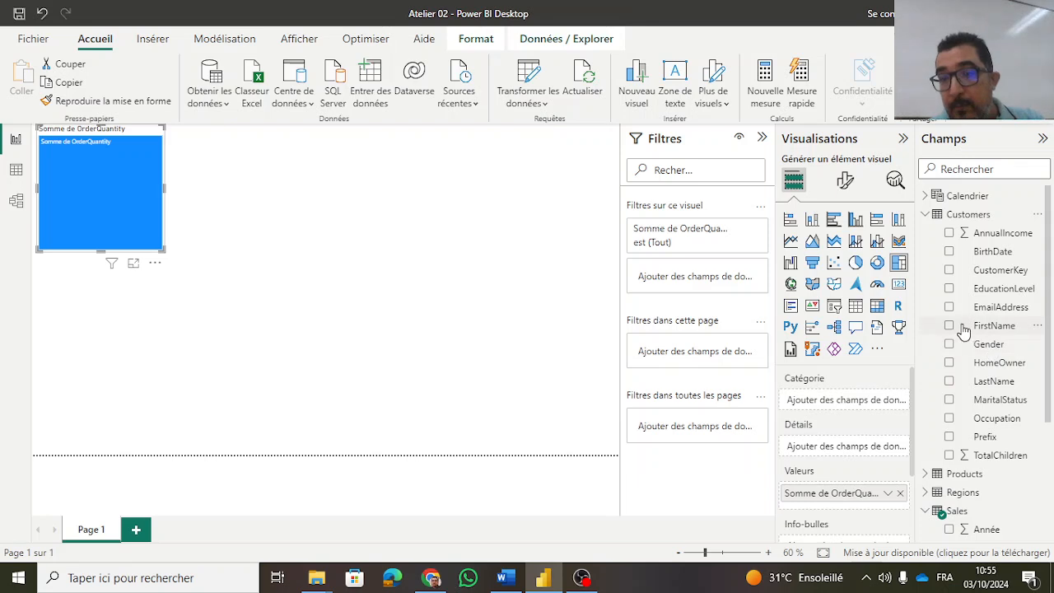
pyautogui.click(950, 326)
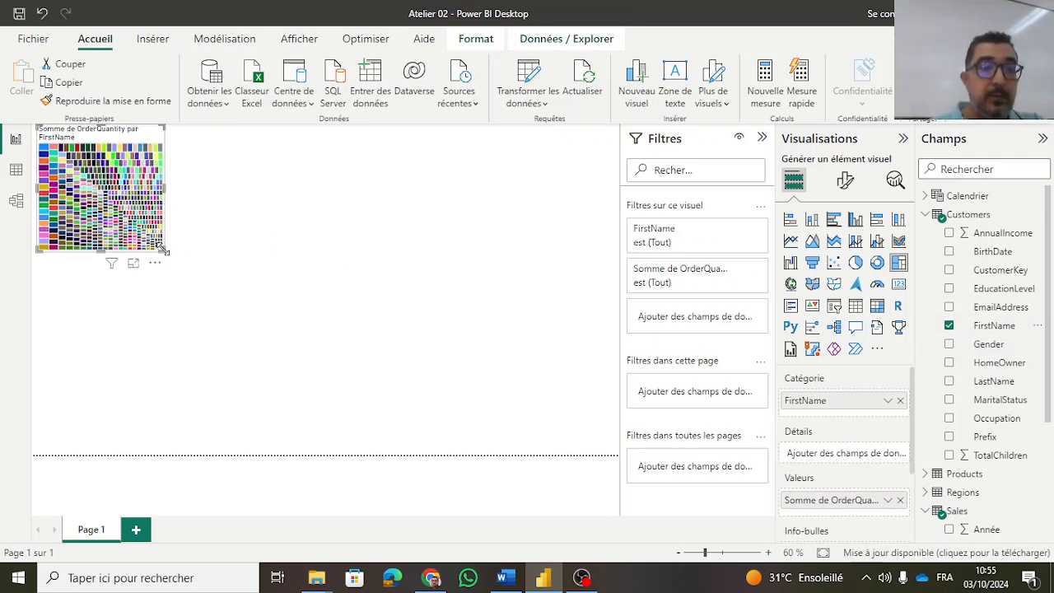
pyautogui.moveTo(161, 248); pyautogui.dragTo(350, 399)
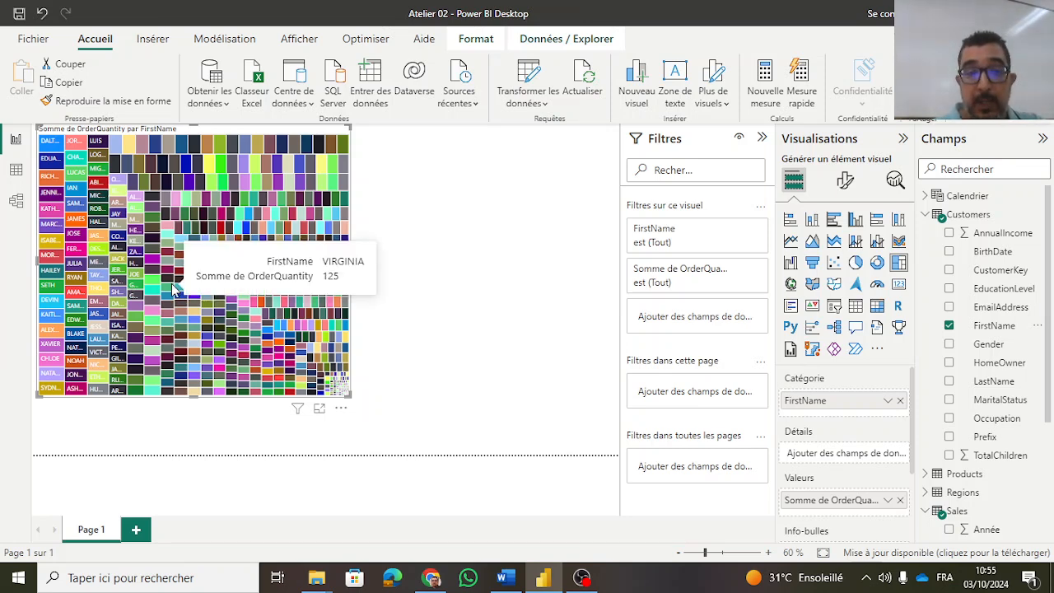
# Step: Check the next worksheet item in Word, then replace the Treemap's FirstName field in Power BI Desktop with Country from the Regions table
pyautogui.hotkey('alt', 'Tab')
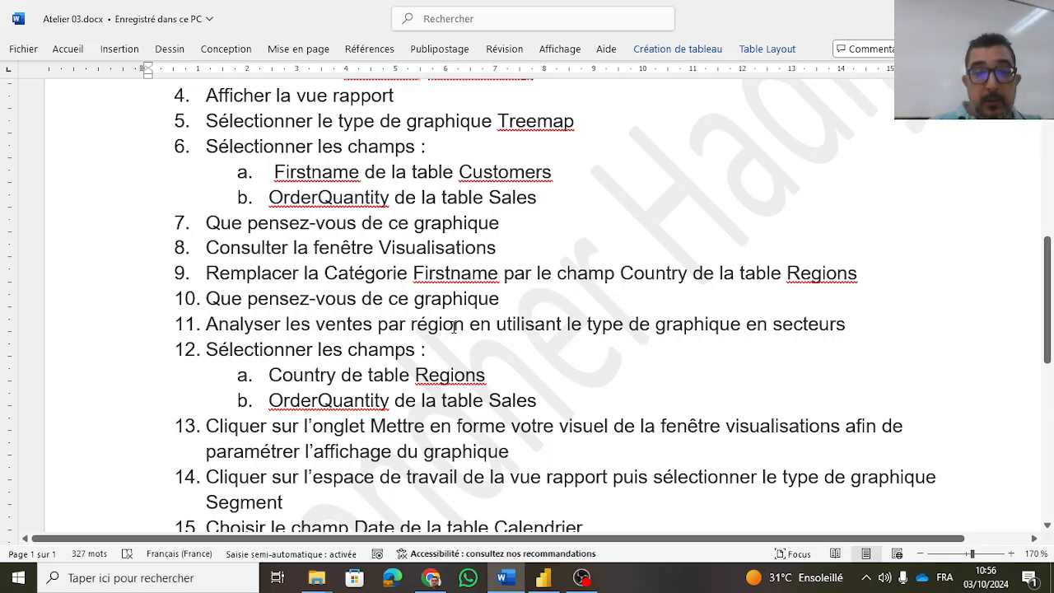
pyautogui.hotkey('alt', 'Tab')
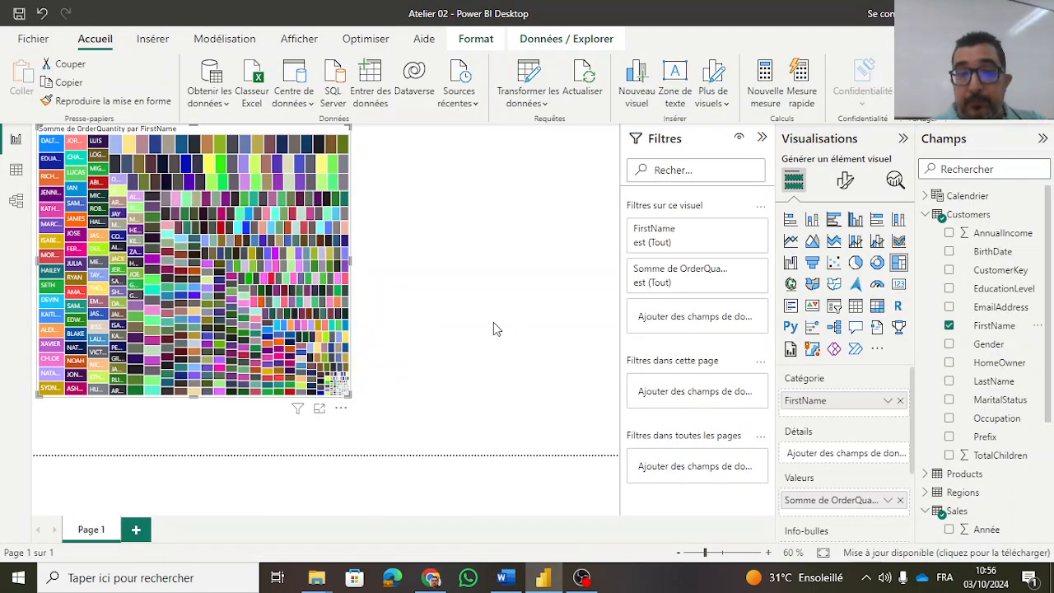
pyautogui.click(900, 401)
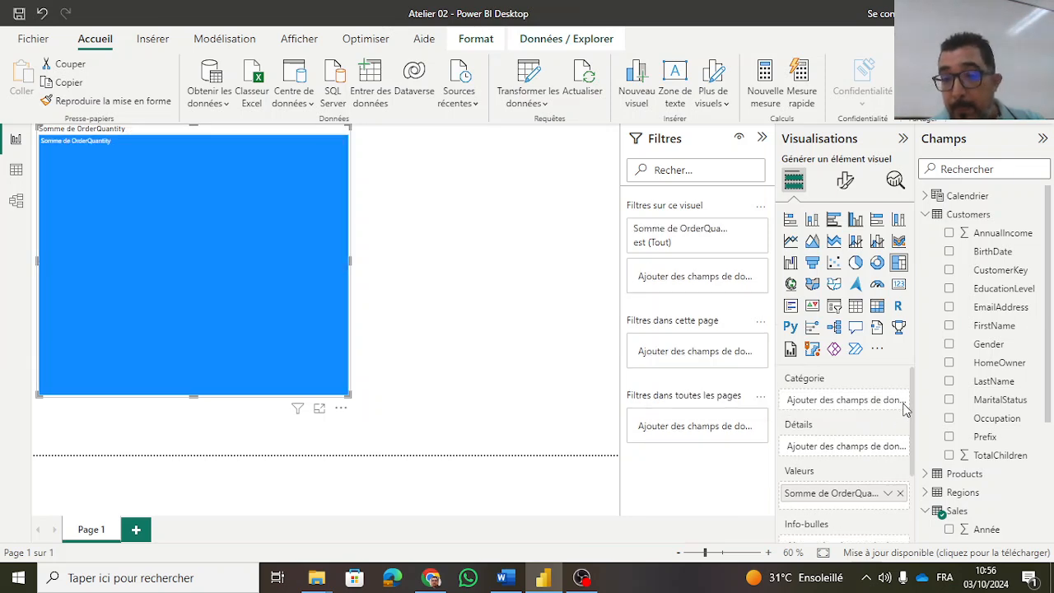
pyautogui.click(925, 492)
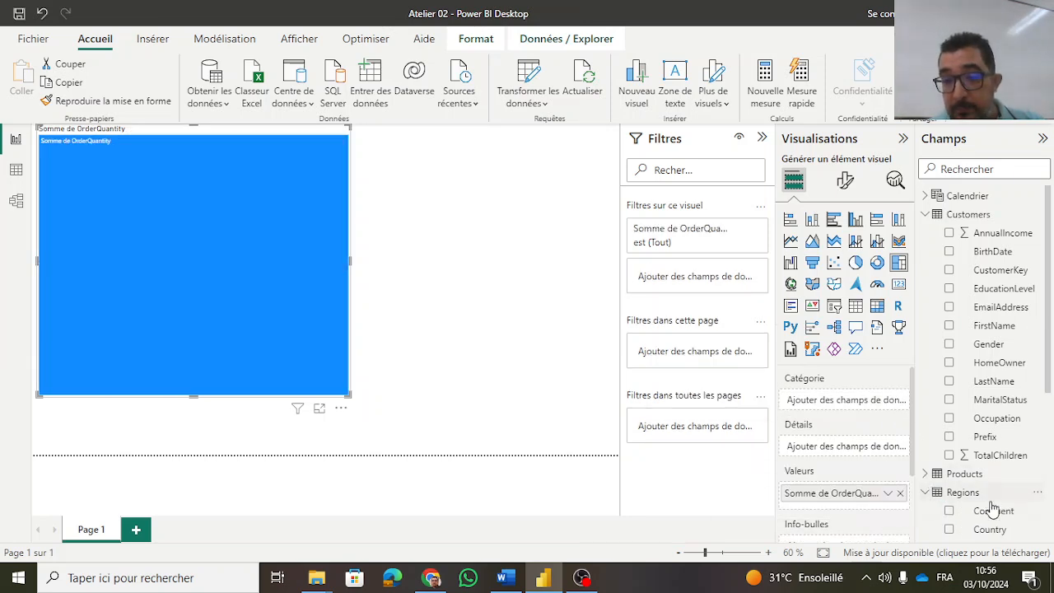
pyautogui.click(950, 511)
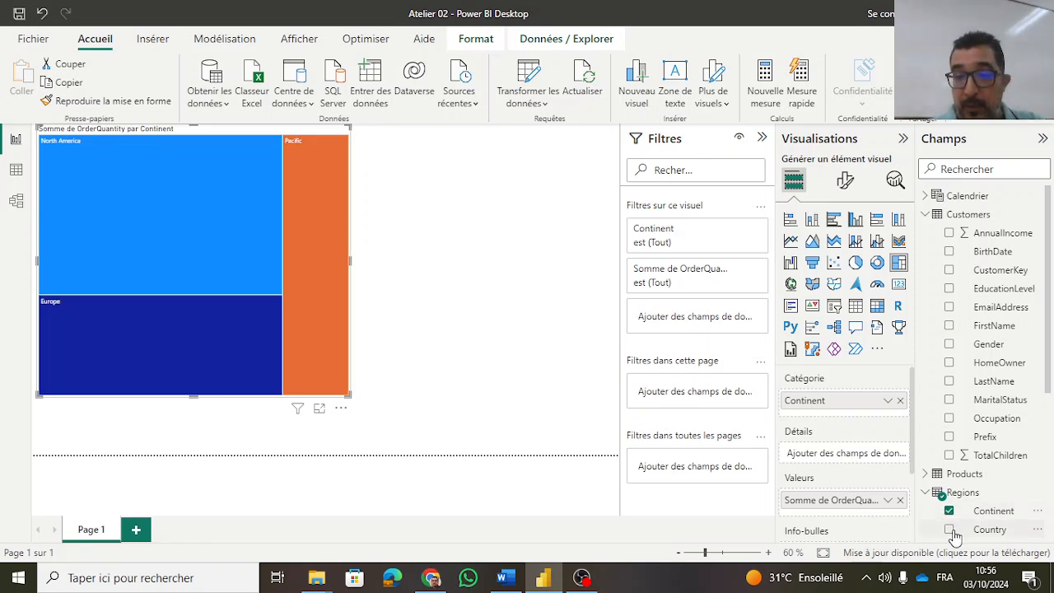
pyautogui.click(950, 531)
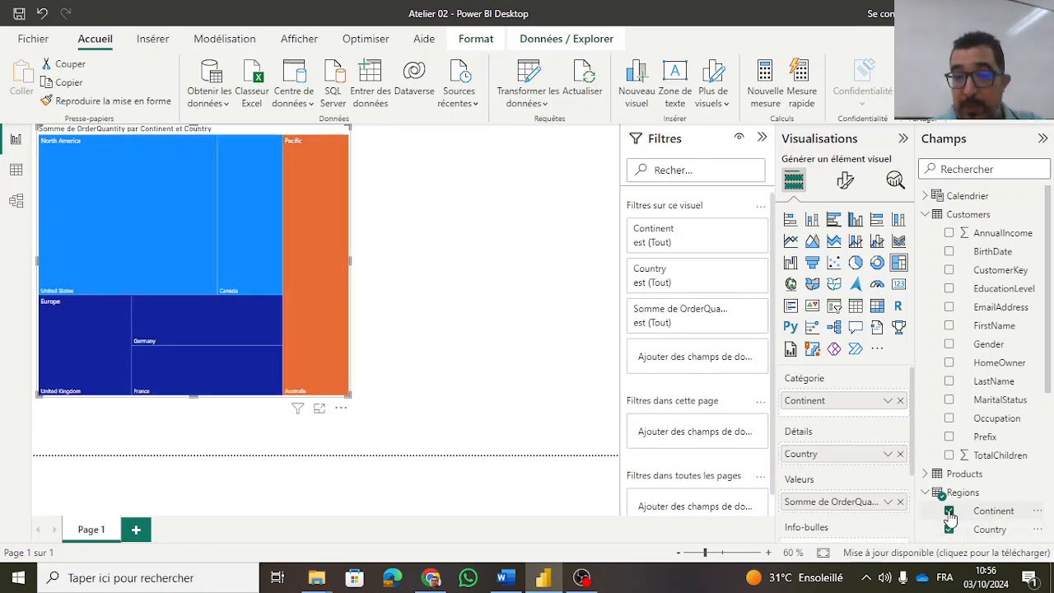
pyautogui.click(950, 511)
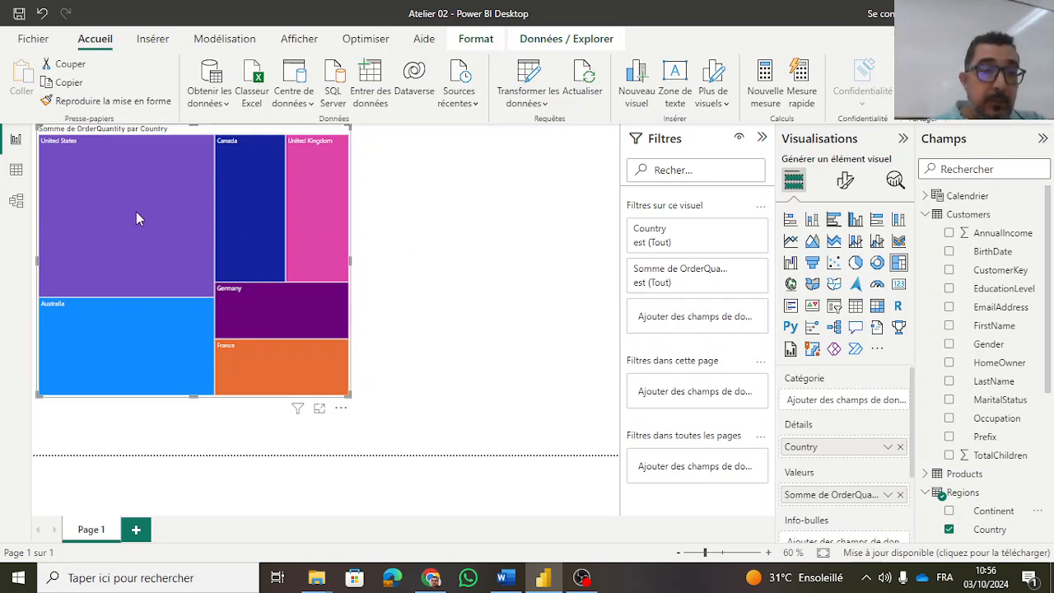
# Step: Examine the total order quantity of the individual countries in the Treemap
pyautogui.moveTo(122, 205)
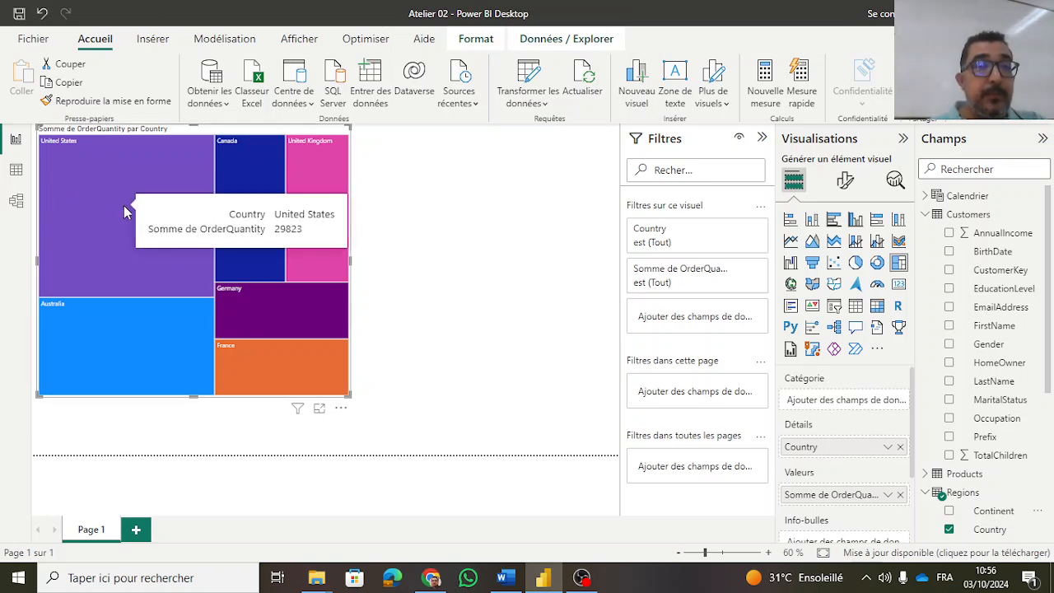
pyautogui.moveTo(246, 185)
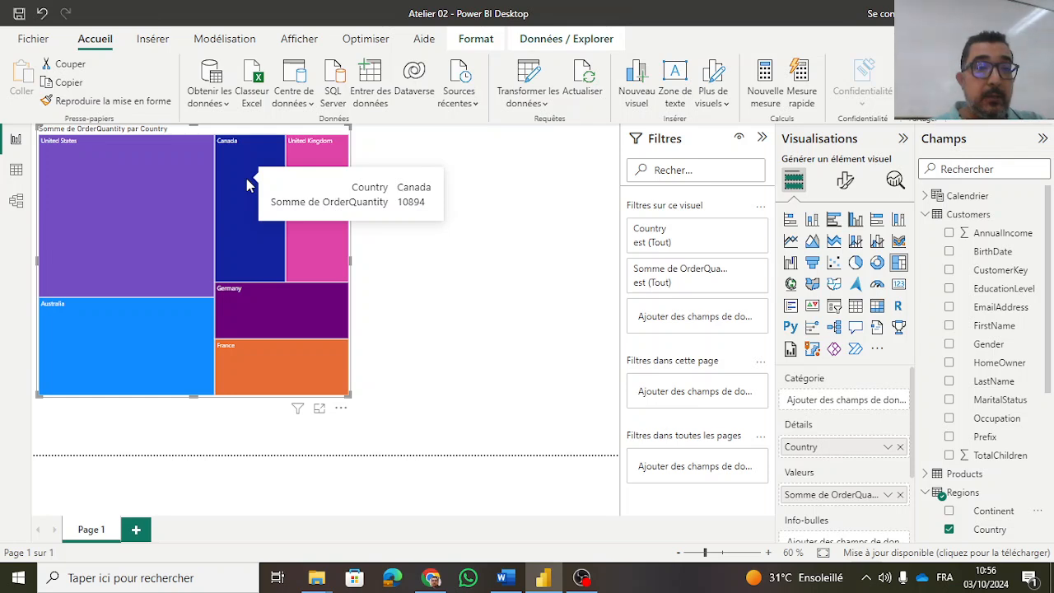
pyautogui.moveTo(305, 177)
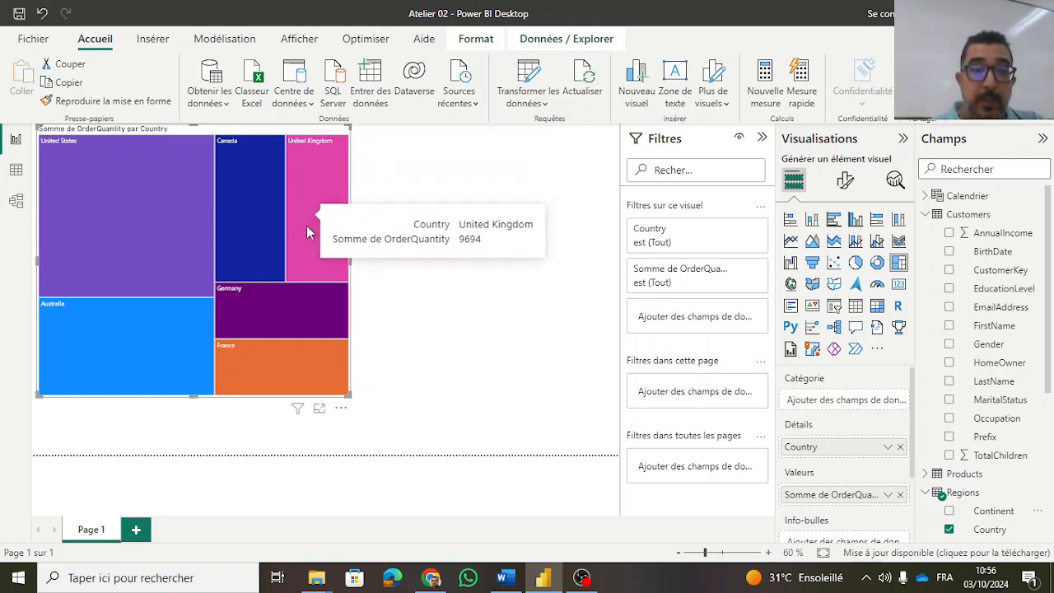
pyautogui.moveTo(283, 316)
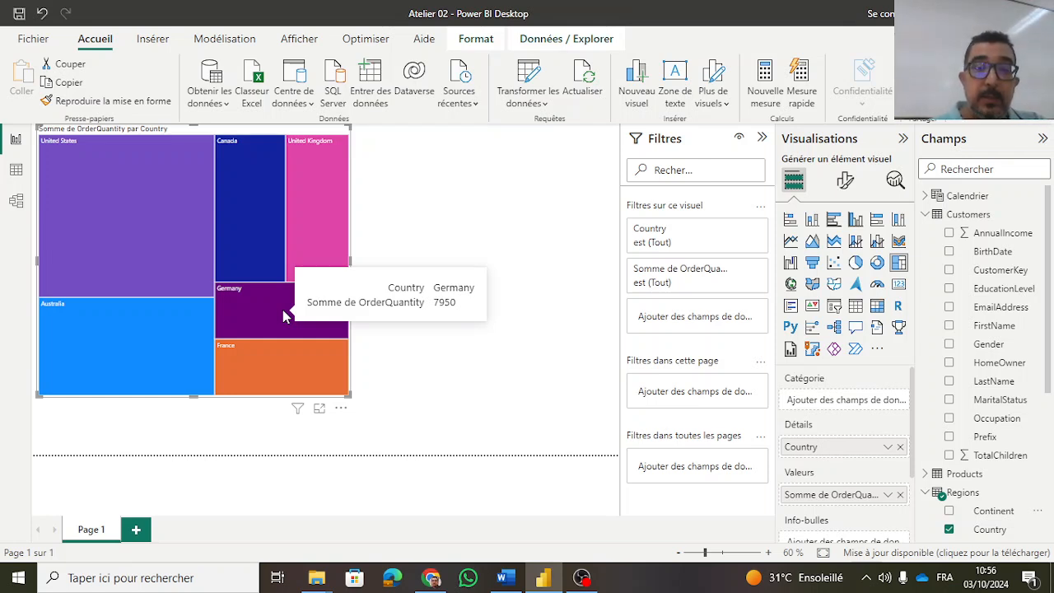
pyautogui.moveTo(263, 371)
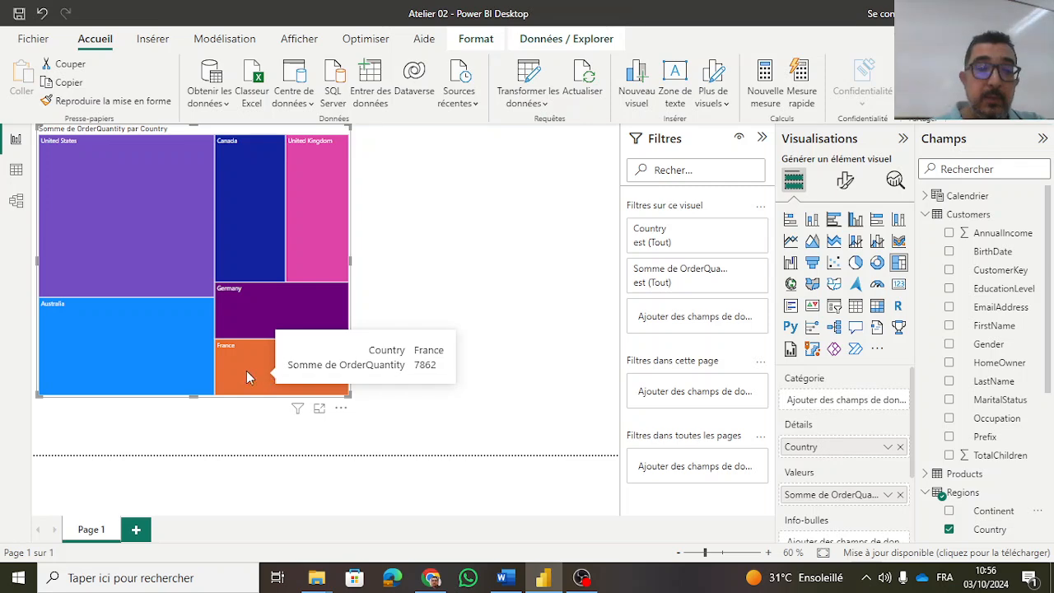
pyautogui.moveTo(145, 224)
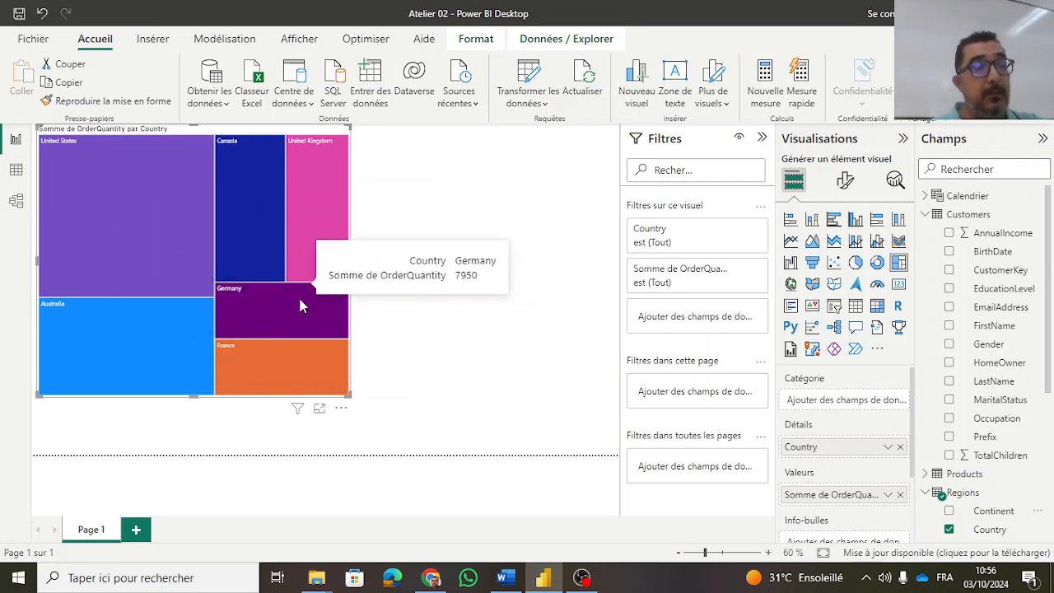
pyautogui.moveTo(294, 219)
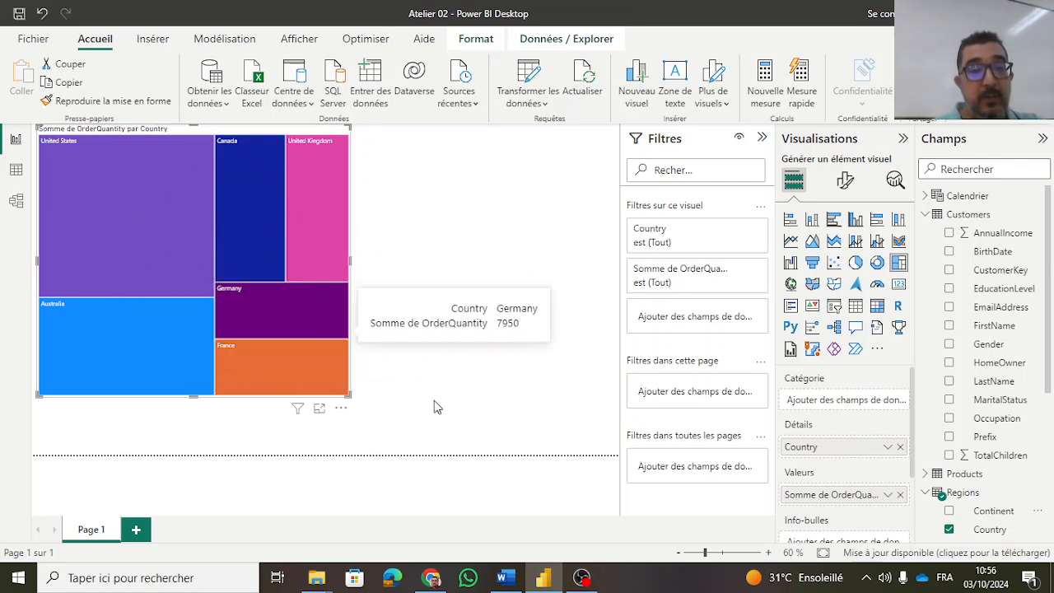
# Step: Check the next chart type in the Word worksheet, then replace the Treemap on Page 1 in Power BI Desktop with a pie chart
pyautogui.hotkey('alt', 'Tab')
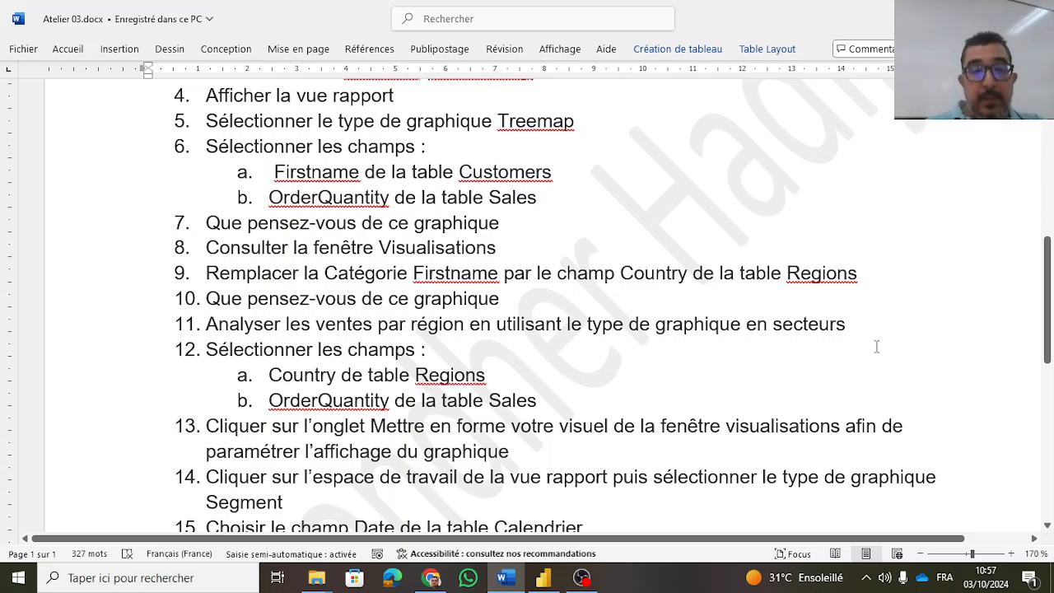
pyautogui.hotkey('alt', 'Tab')
pyautogui.click(494, 180)
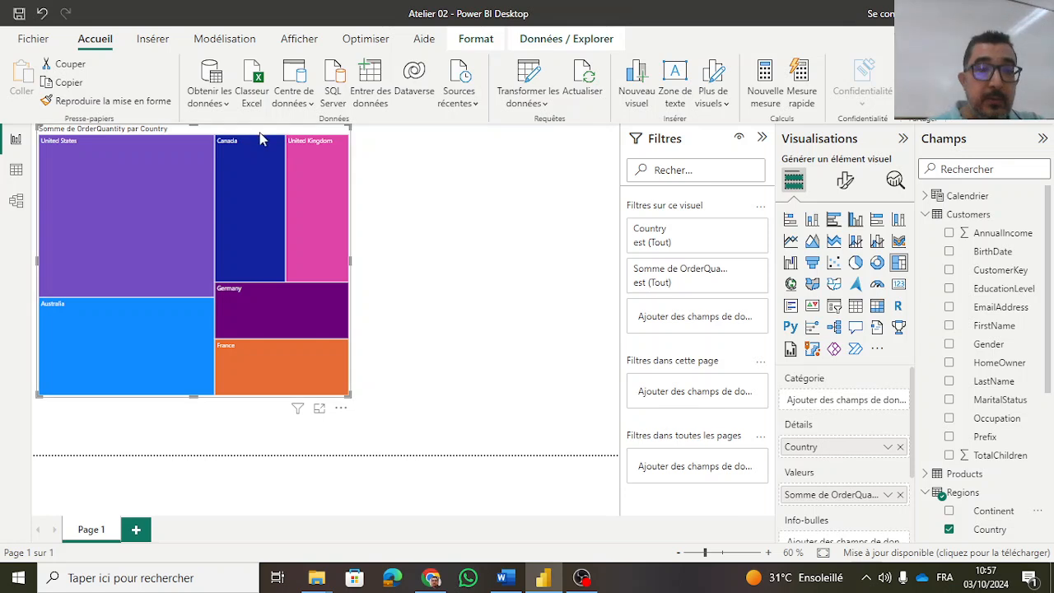
pyautogui.press('Delete')
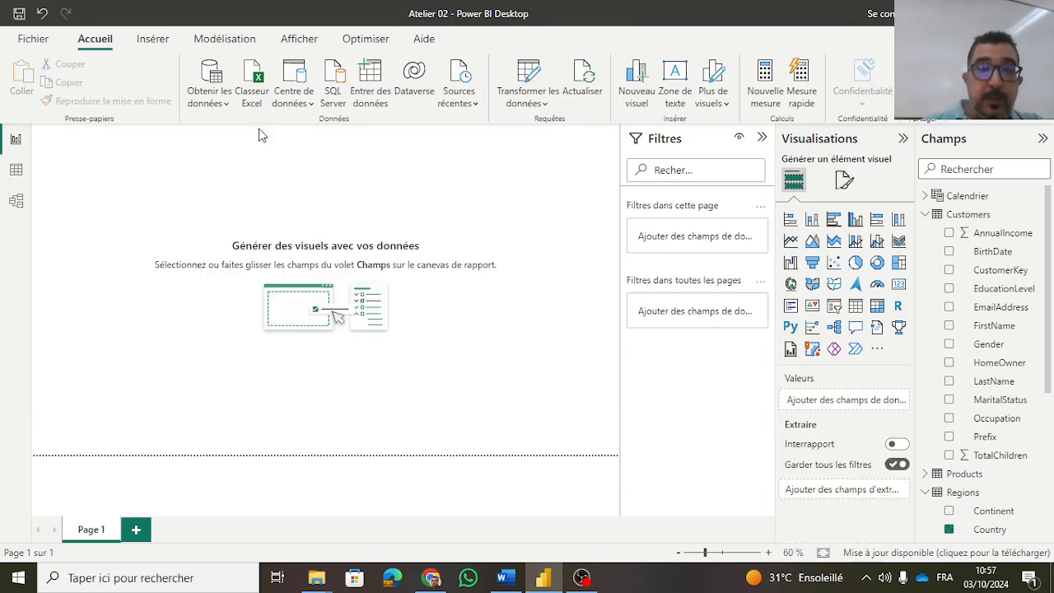
pyautogui.click(857, 263)
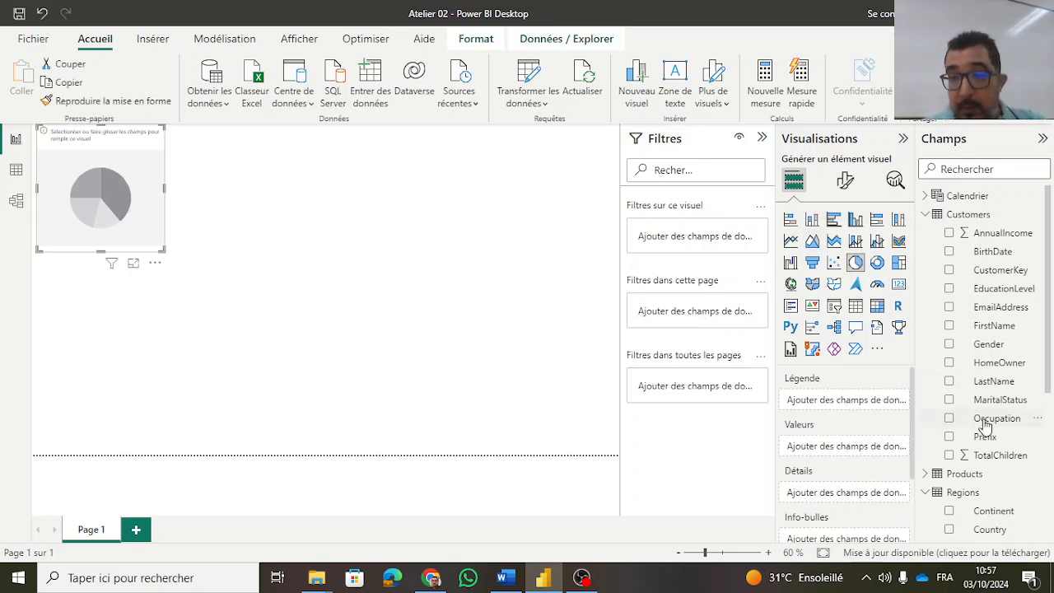
# Step: Fill the pie chart with Country from Regions and OrderQuantity from Sales, and enlarge it on the page
pyautogui.click(949, 530)
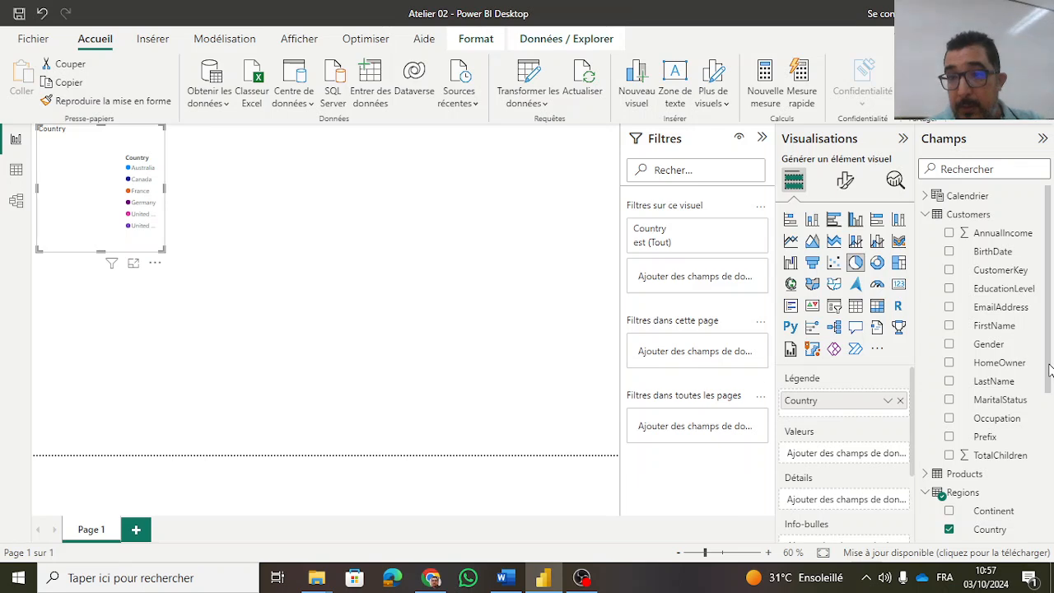
pyautogui.moveTo(1050, 370); pyautogui.dragTo(1052, 527)
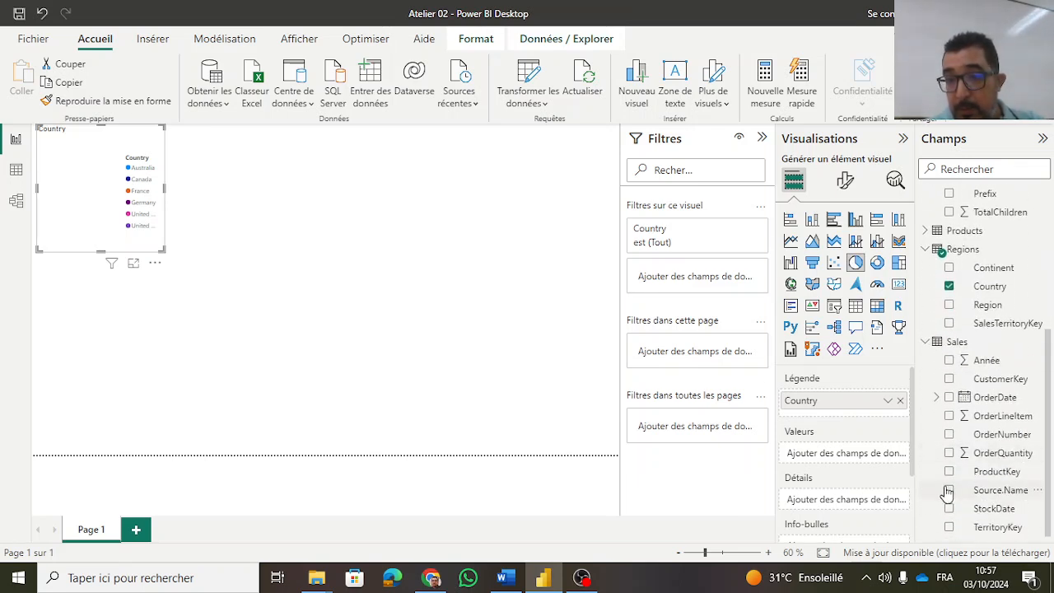
pyautogui.click(948, 453)
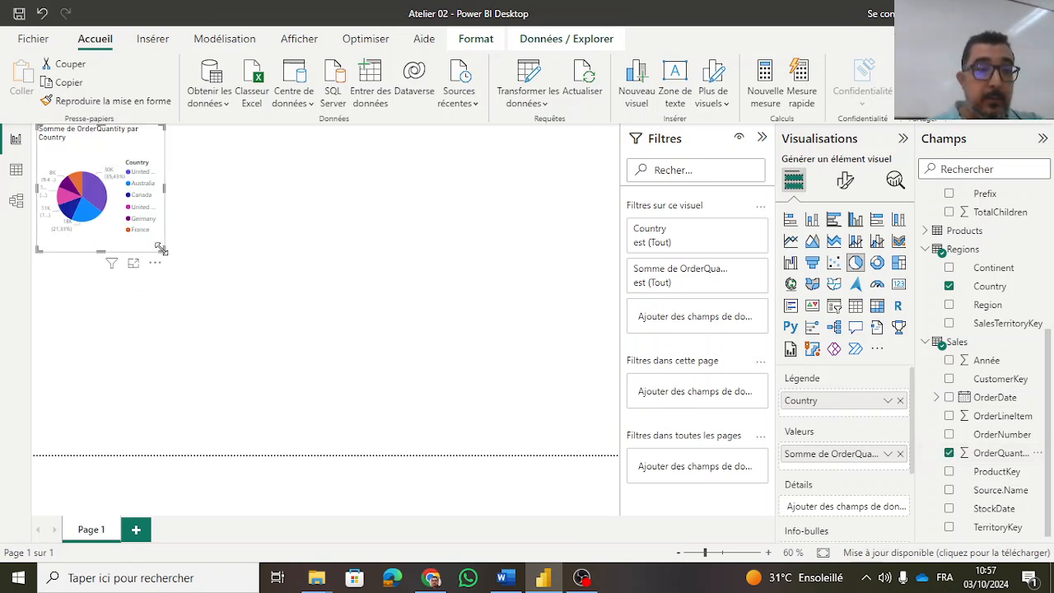
pyautogui.moveTo(160, 249); pyautogui.dragTo(333, 397)
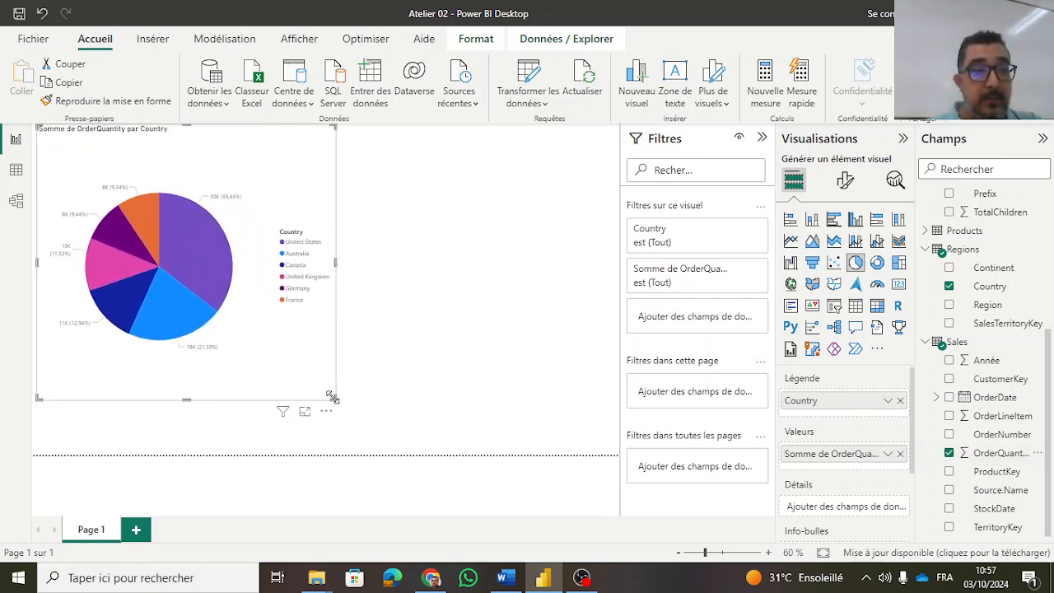
pyautogui.click(767, 553)
pyautogui.click(768, 553)
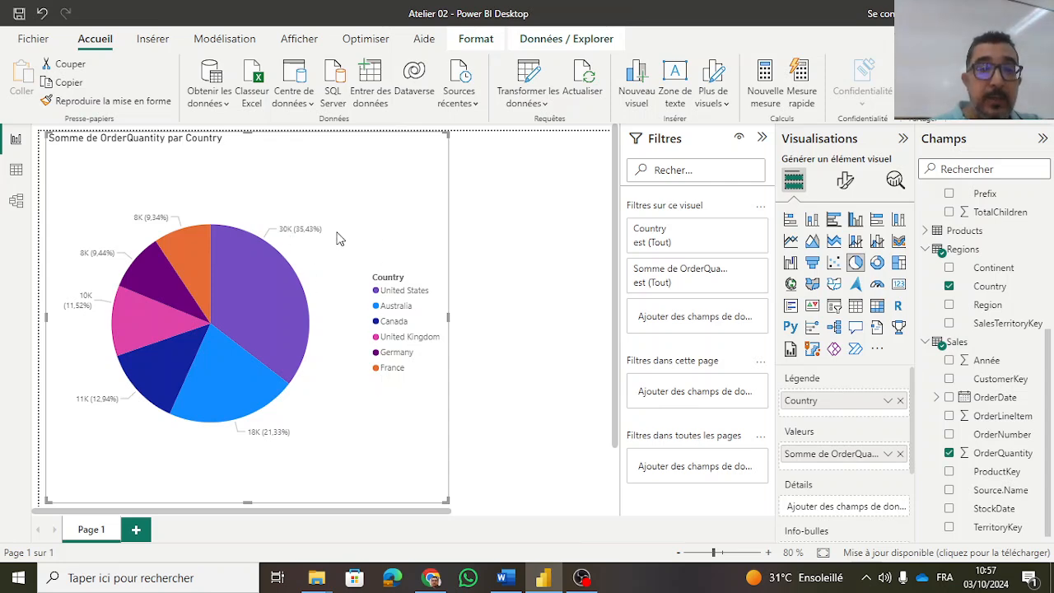
# Step: Read the worksheet's formatting instruction in Word, then collapse the Visualisations and Filtres panes in Power BI Desktop
pyautogui.hotkey('alt', 'Tab')
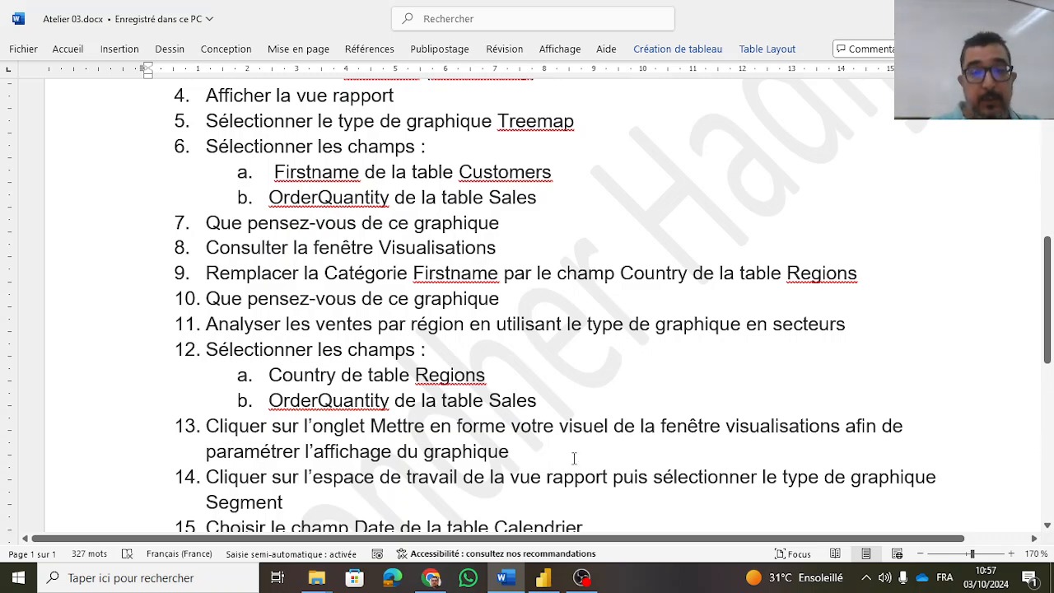
pyautogui.hotkey('alt', 'Tab')
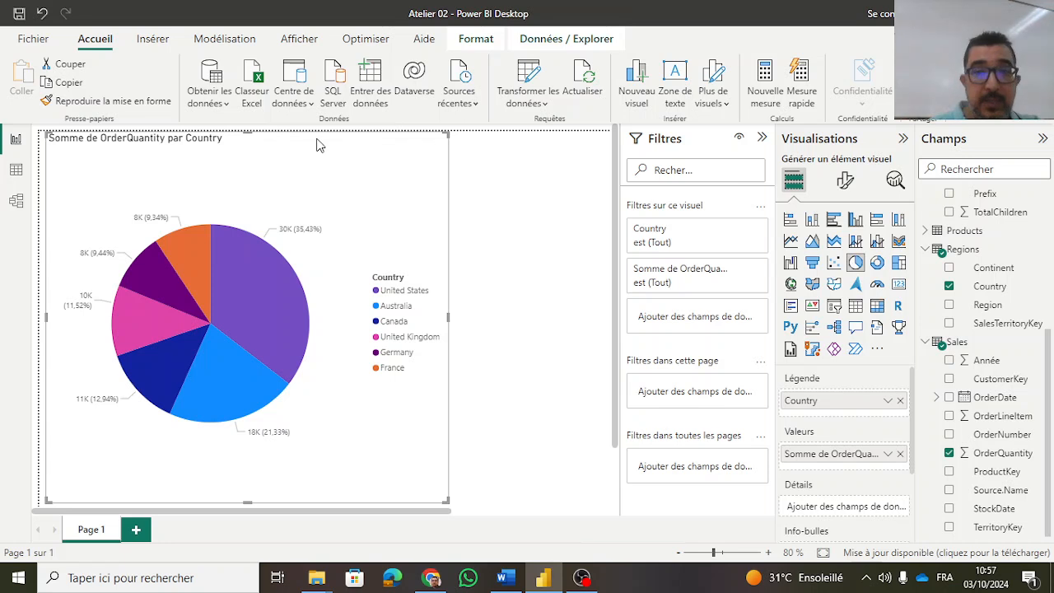
pyautogui.click(831, 142)
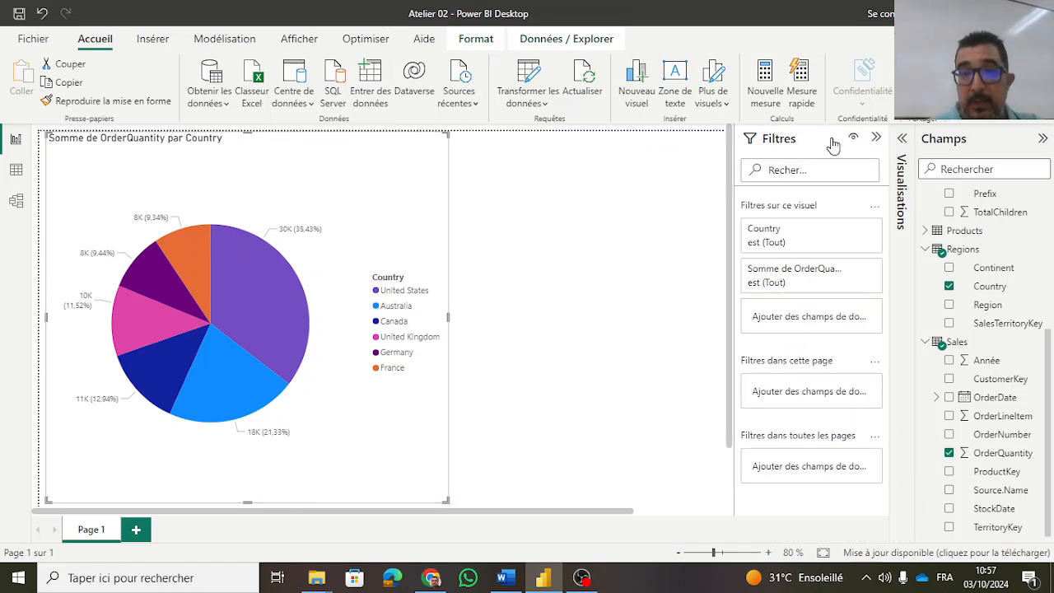
pyautogui.click(875, 140)
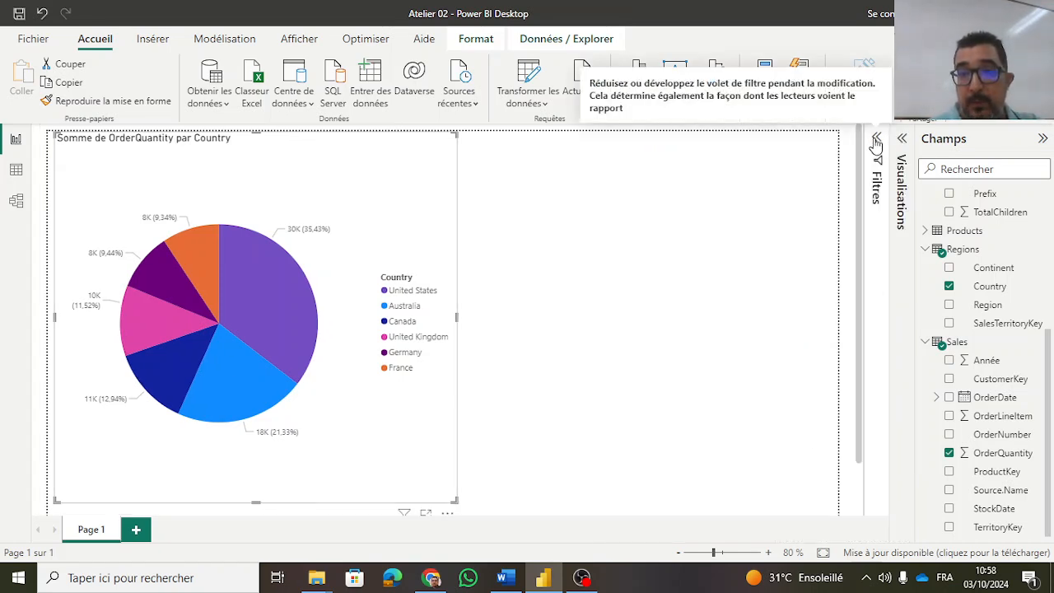
# Step: Expand the Filtres and Visualisations panes, show the pie chart's format settings, and widen the Visualisations pane
pyautogui.click(876, 142)
pyautogui.click(901, 140)
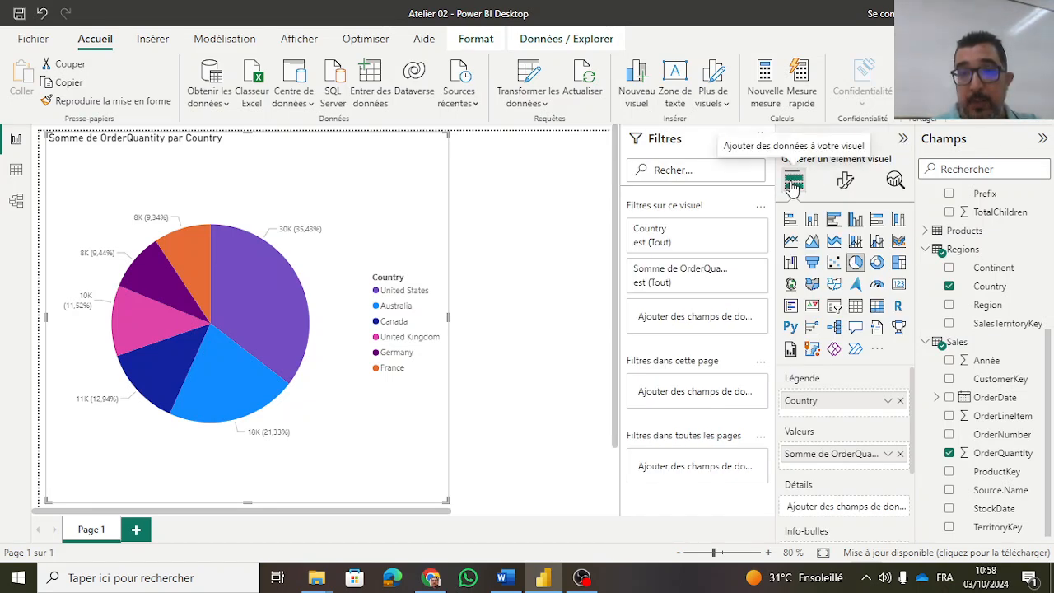
pyautogui.click(846, 184)
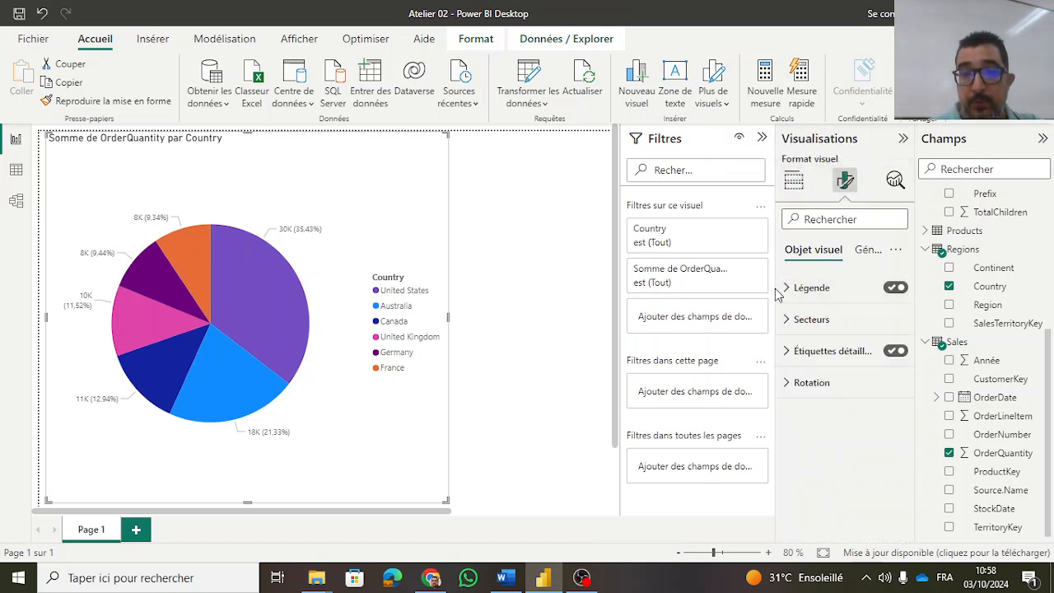
pyautogui.moveTo(774, 290); pyautogui.dragTo(694, 290)
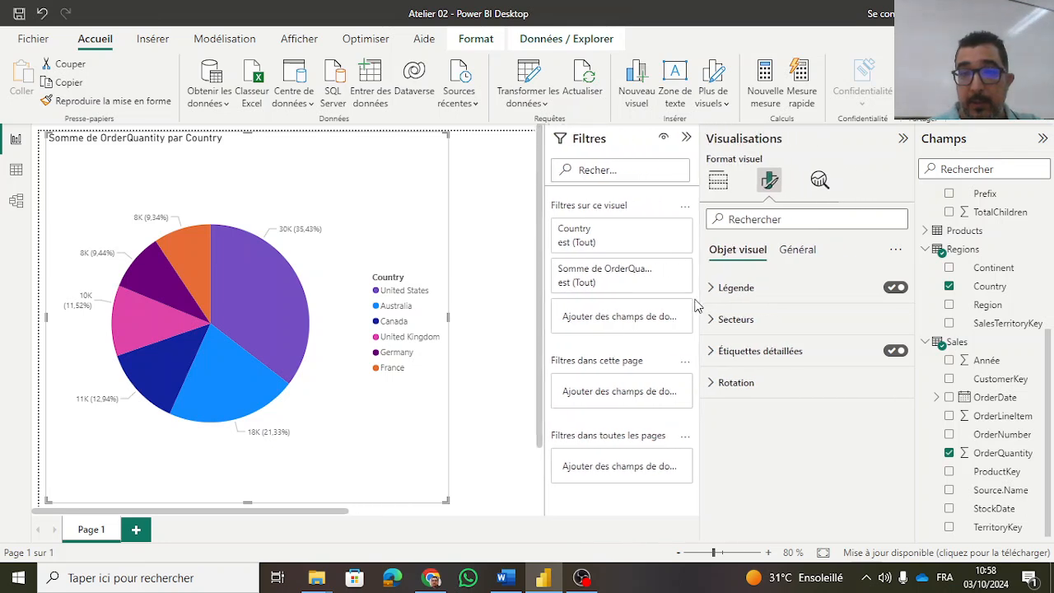
# Step: Try the pie chart without its legend and without its detail labels, restoring each one
pyautogui.click(894, 289)
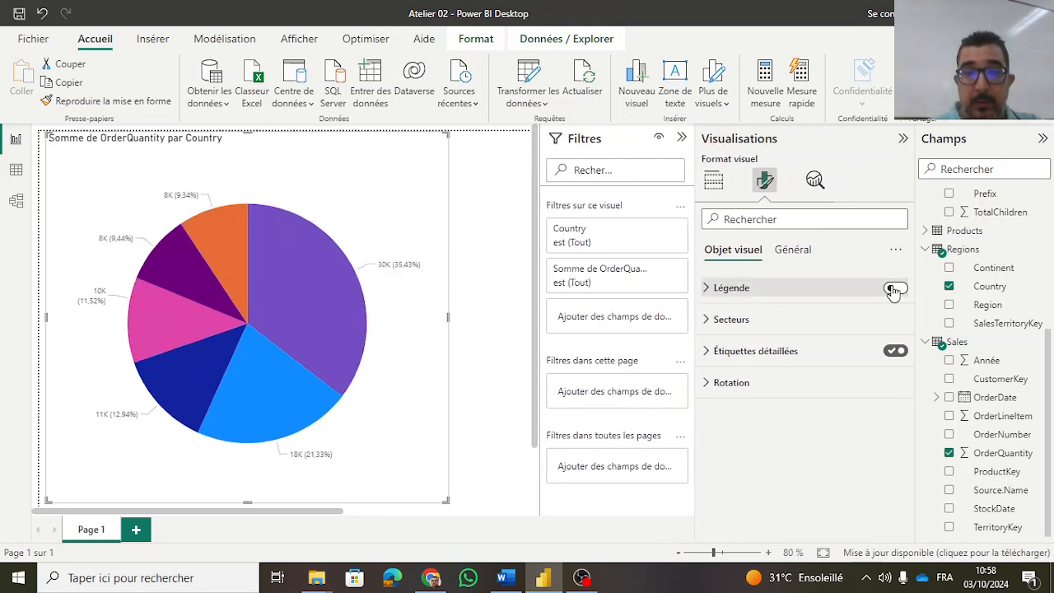
pyautogui.click(894, 290)
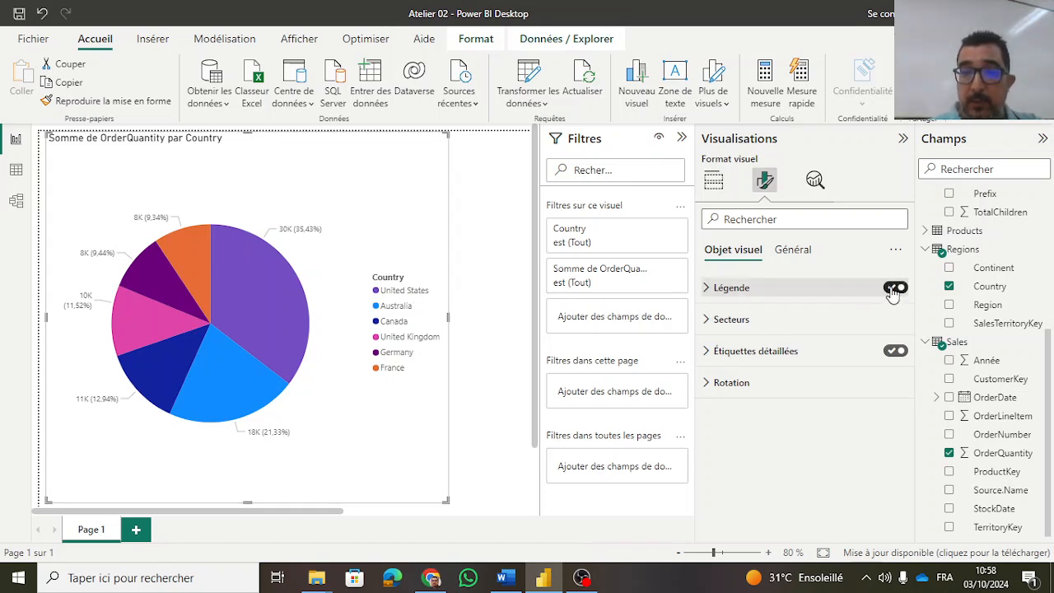
pyautogui.click(893, 290)
pyautogui.click(894, 290)
pyautogui.click(894, 352)
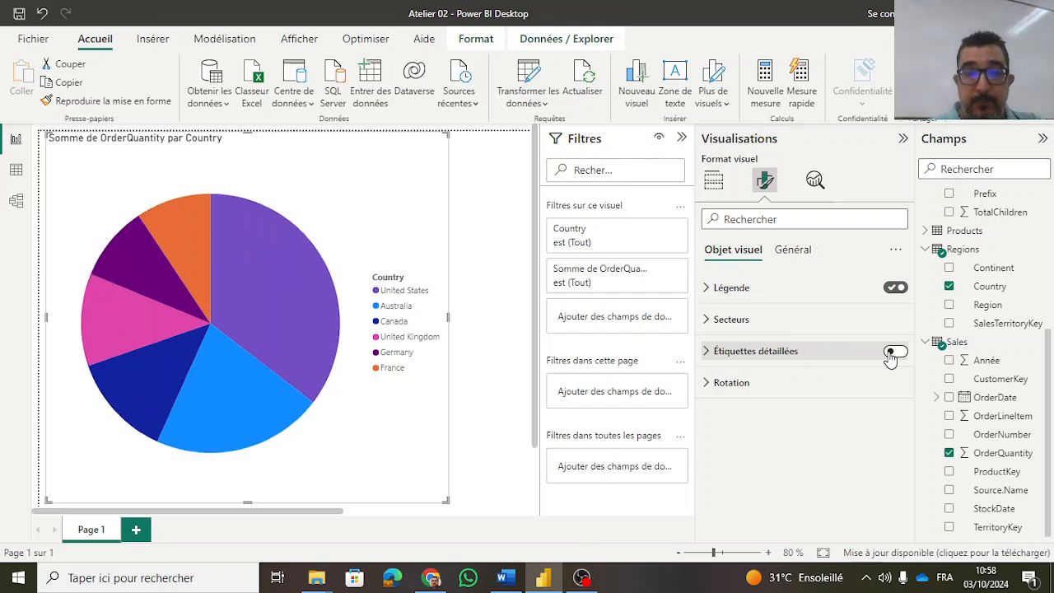
pyautogui.click(891, 354)
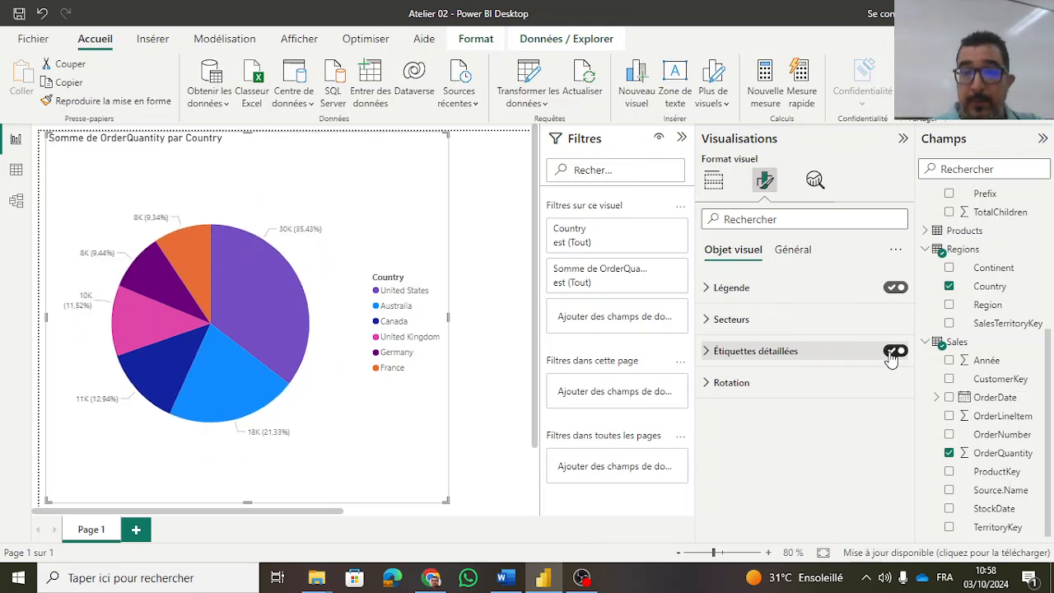
# Step: Try hiding the pie chart's title in its general format settings, then restore it and compare the two groups of settings
pyautogui.click(793, 252)
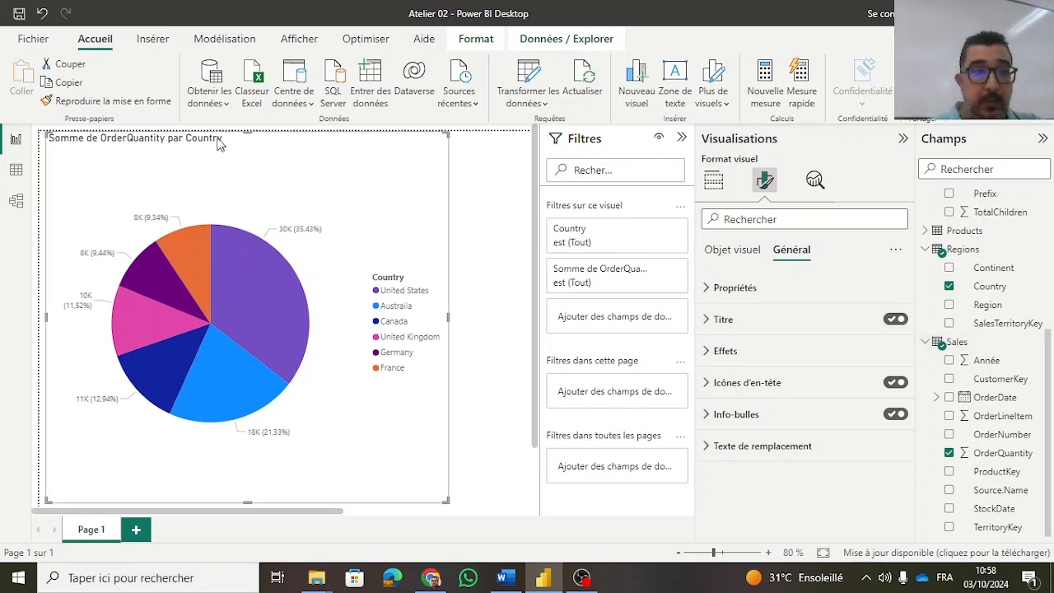
pyautogui.click(894, 320)
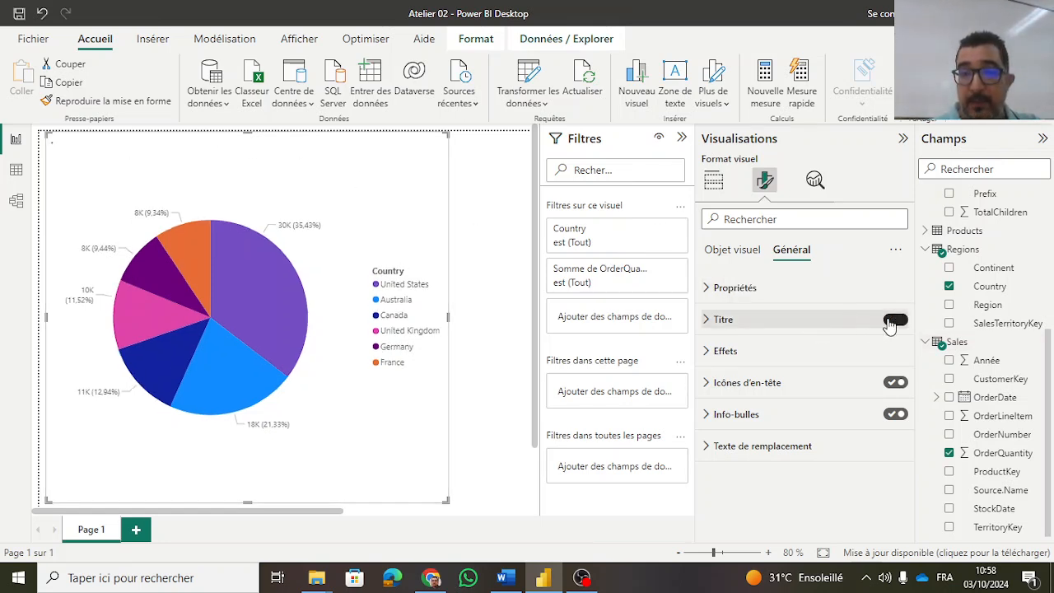
pyautogui.click(893, 319)
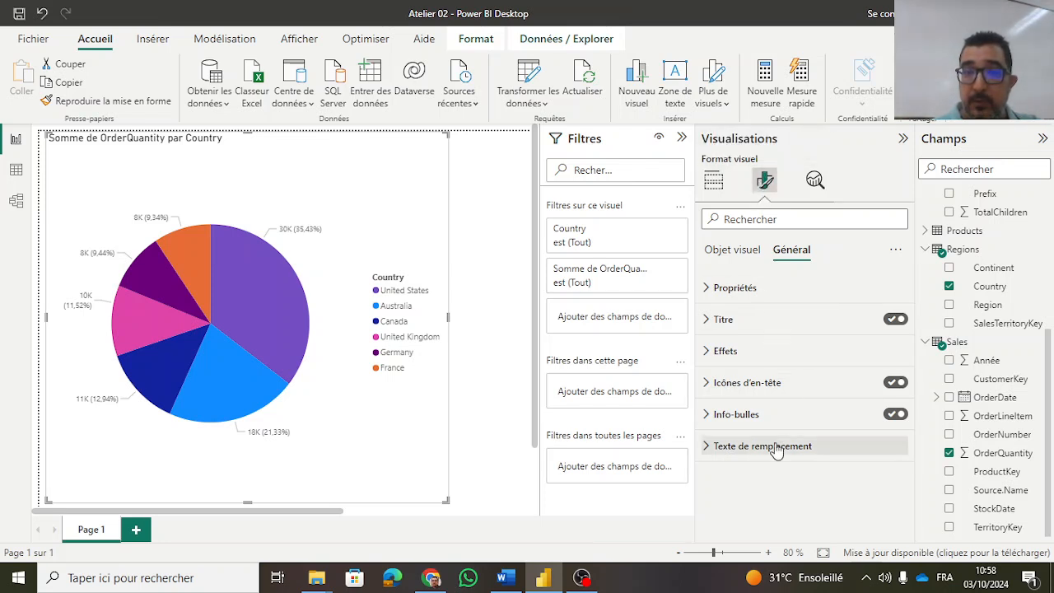
pyautogui.click(730, 252)
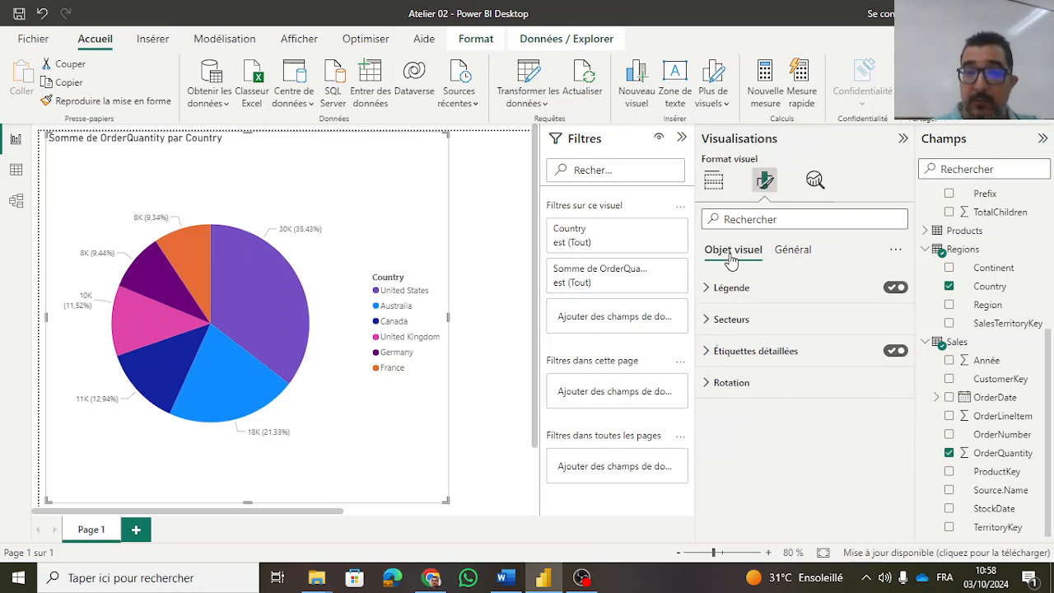
pyautogui.click(795, 251)
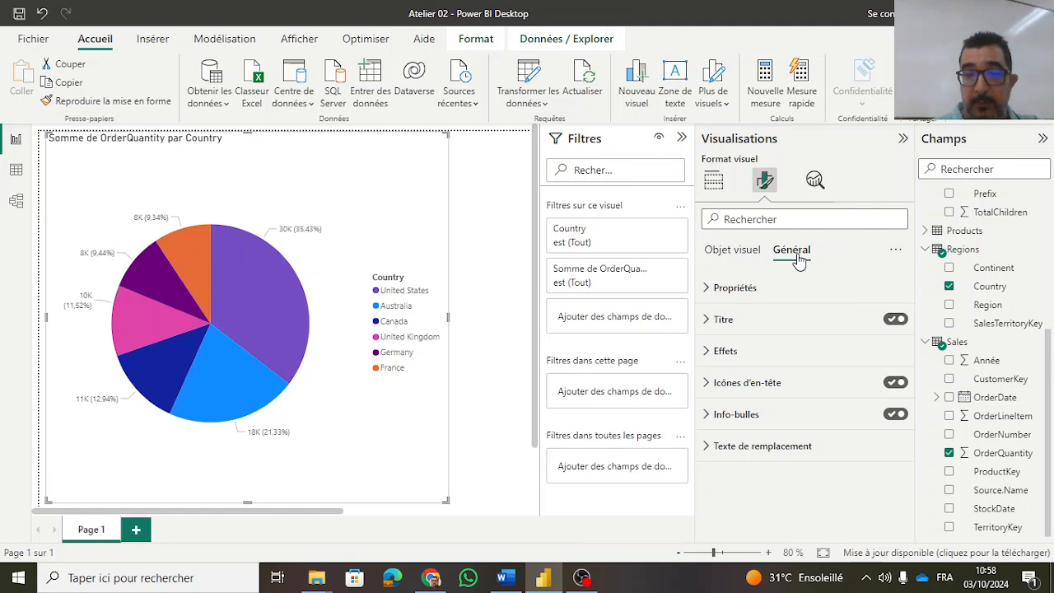
# Step: Read the Segment instruction in the Word worksheet, then shrink the pie chart in Power BI Desktop to free space on the page
pyautogui.hotkey('alt', 'Tab')
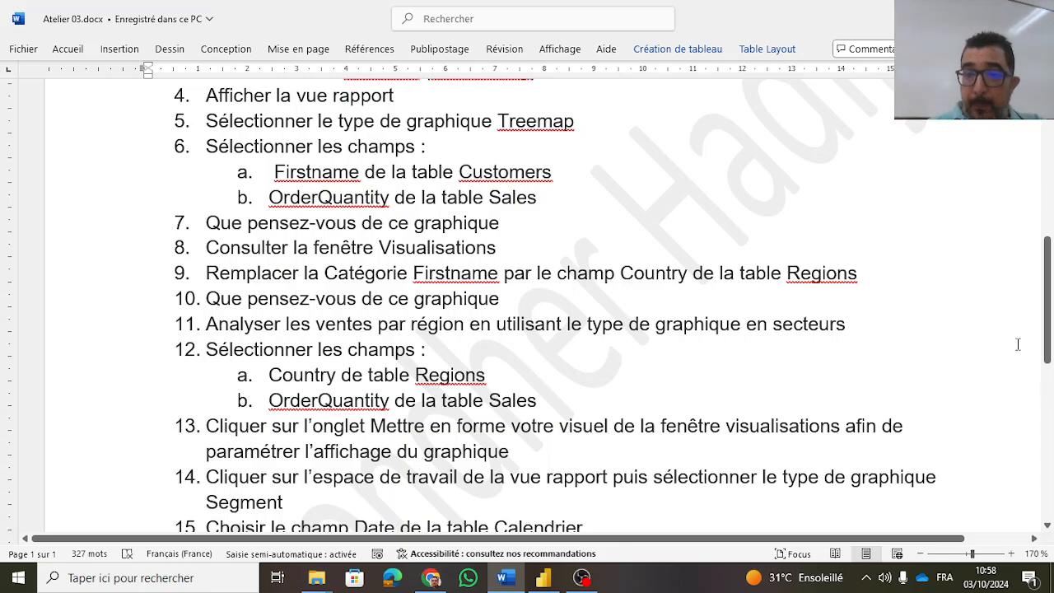
pyautogui.moveTo(1049, 319); pyautogui.dragTo(1052, 403)
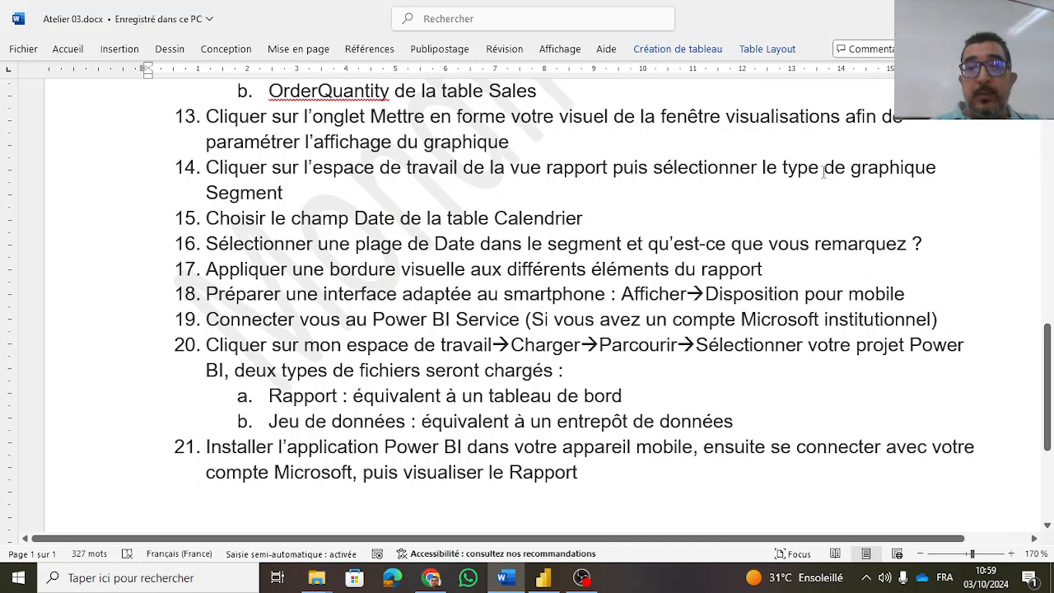
pyautogui.hotkey('alt', 'Tab')
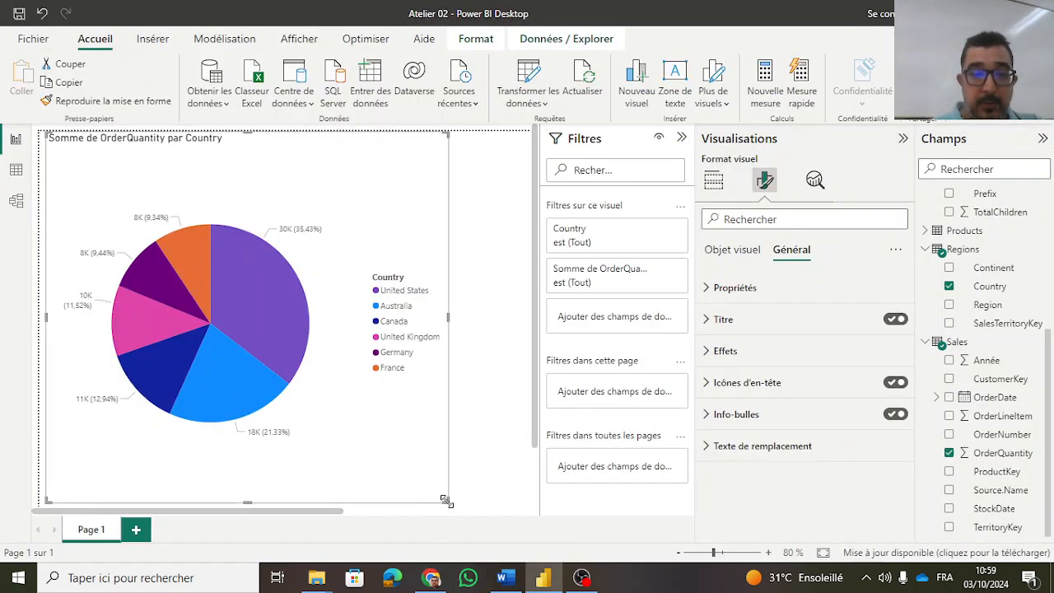
pyautogui.moveTo(445, 500); pyautogui.dragTo(314, 432)
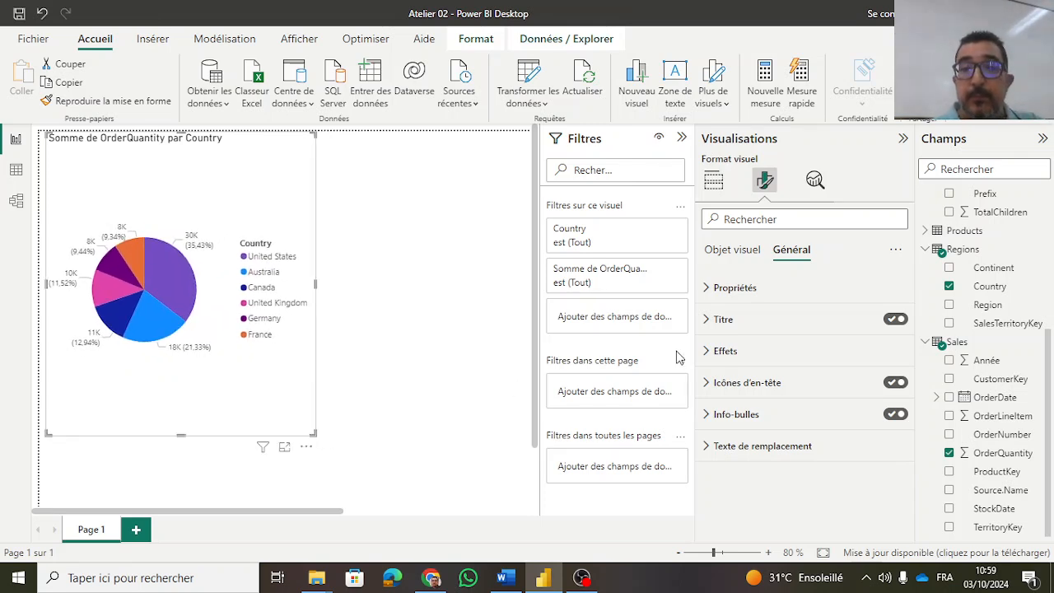
# Step: Add an empty Segment (slicer) visual to Page 1 alongside the pie chart
pyautogui.click(713, 179)
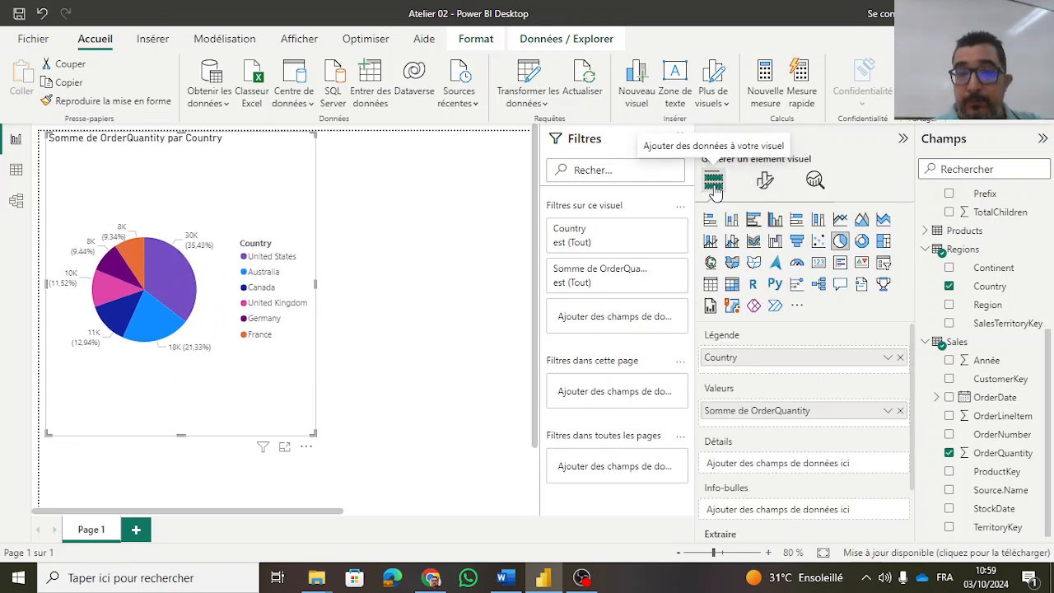
pyautogui.click(437, 253)
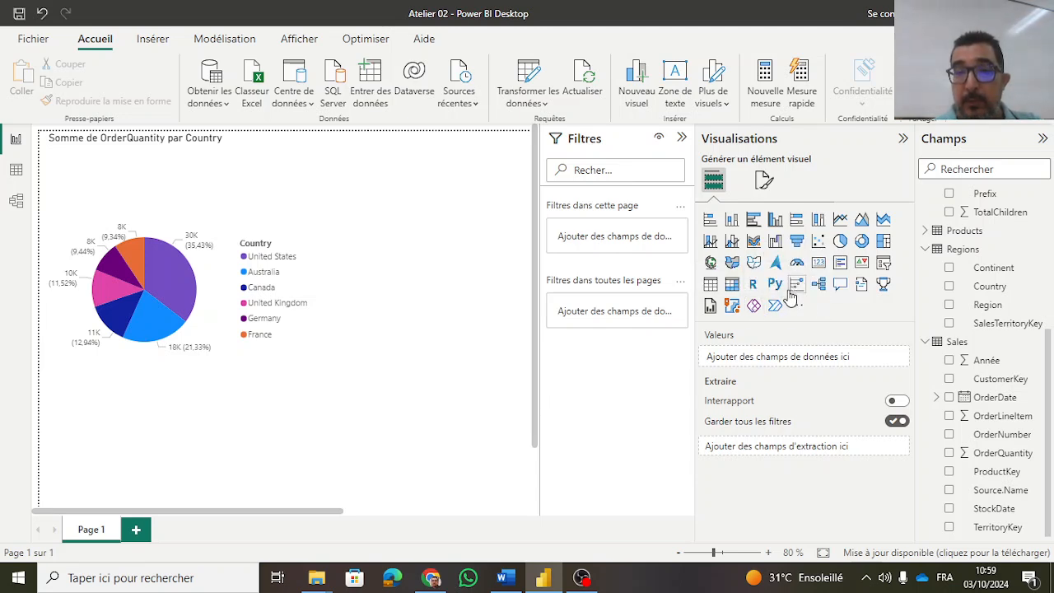
pyautogui.click(883, 264)
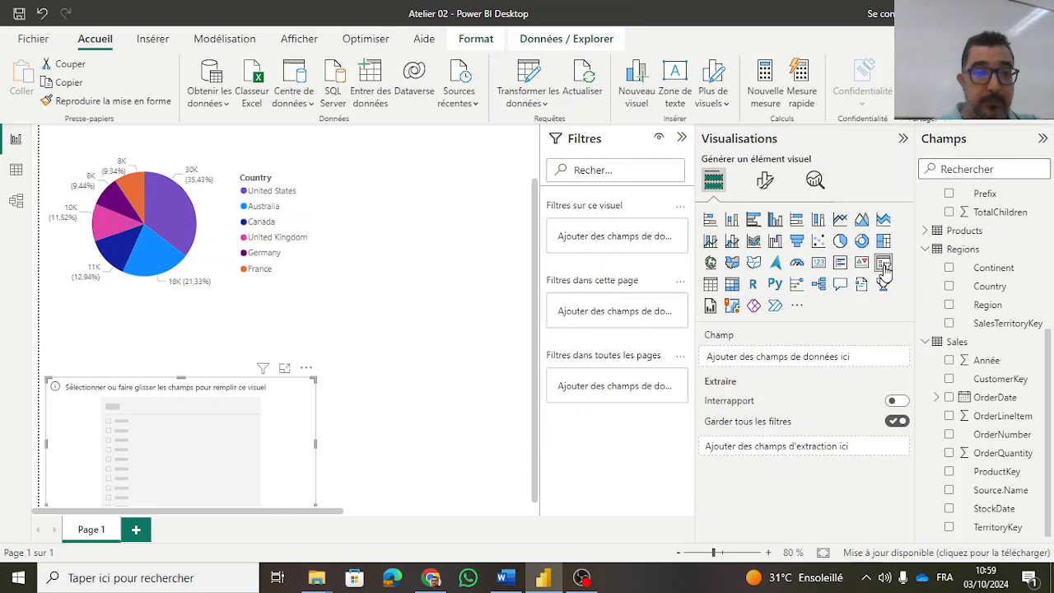
# Step: Check the required field in Word, then fill the Power BI Desktop slicer with Date from Calendrier and reposition and shorten it
pyautogui.hotkey('alt', 'Tab')
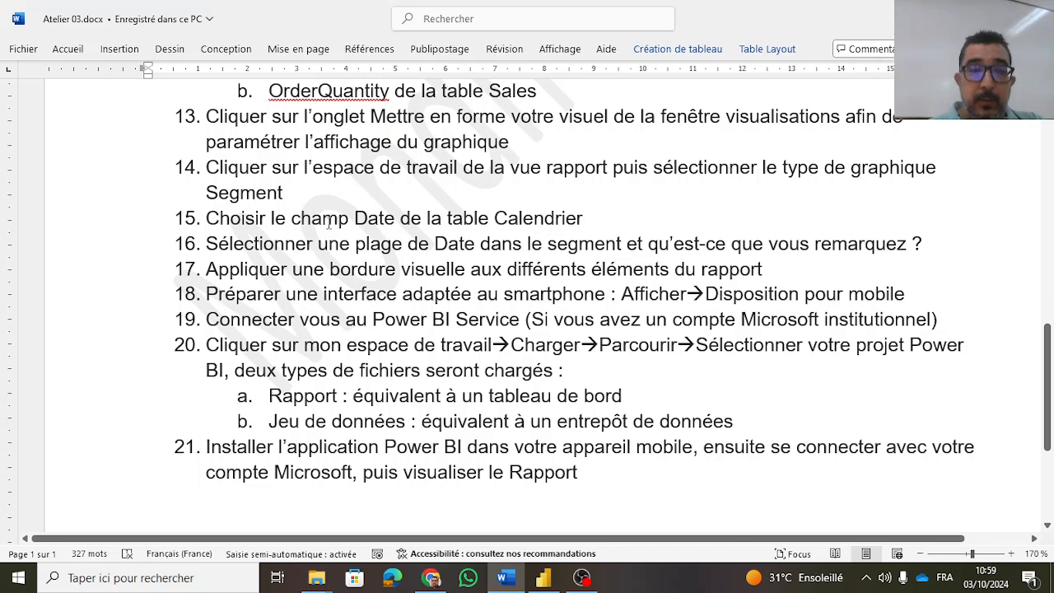
pyautogui.hotkey('alt', 'Tab')
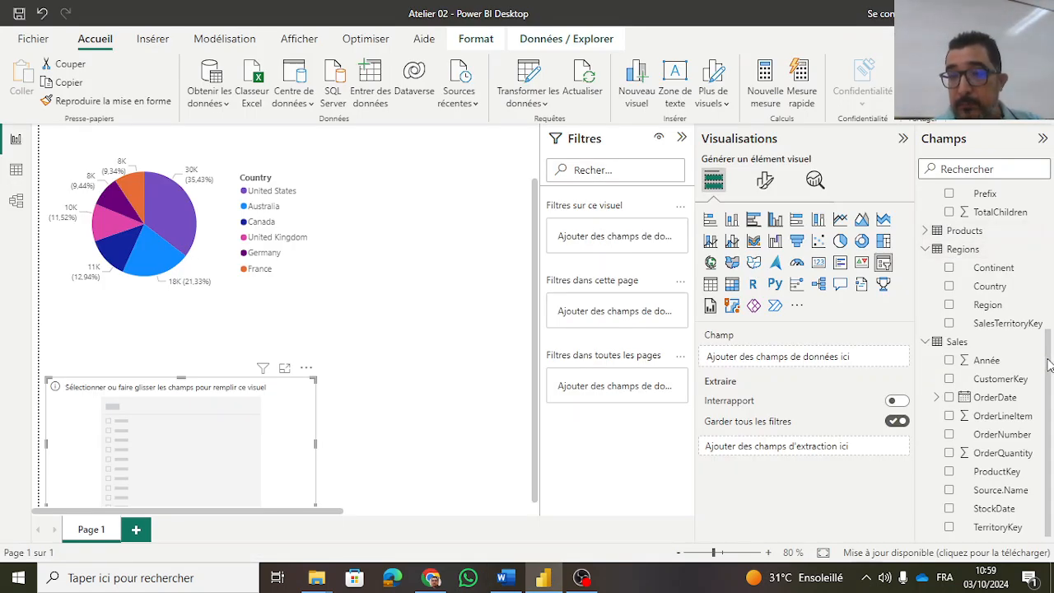
pyautogui.scroll(5, 1048, 364)
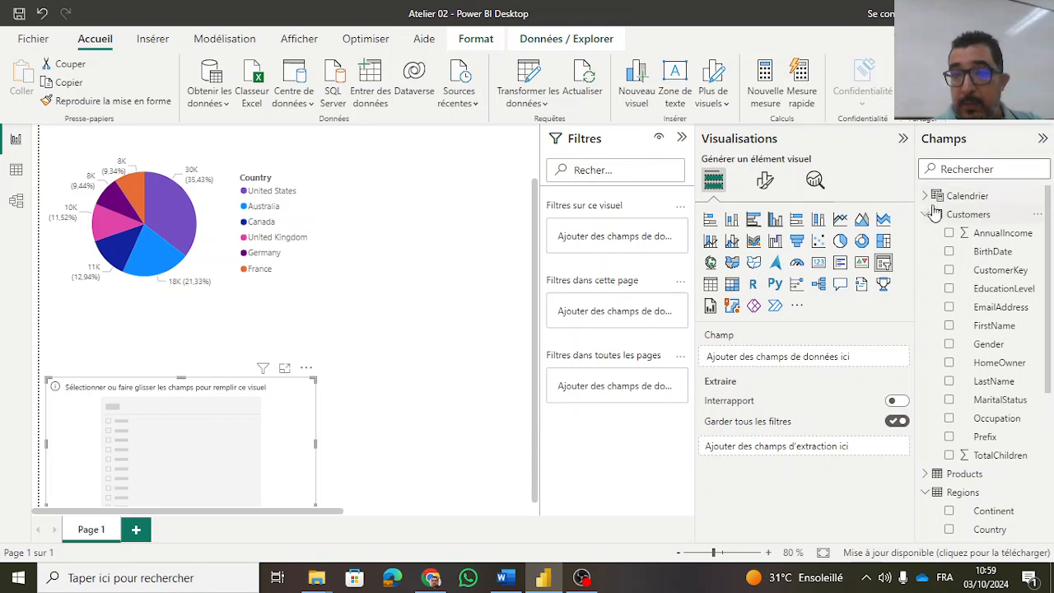
pyautogui.click(925, 195)
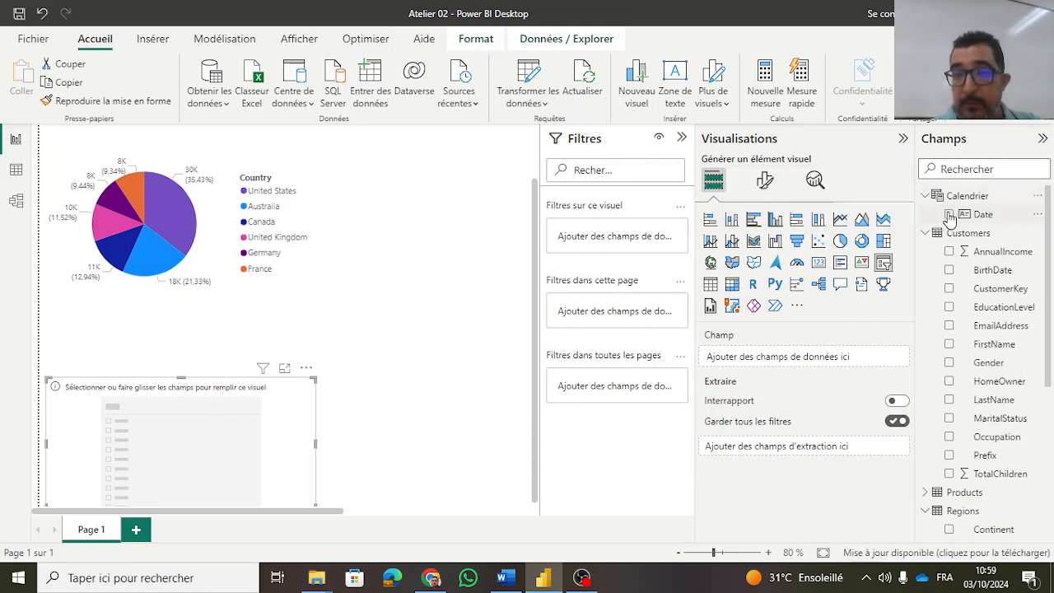
pyautogui.click(949, 215)
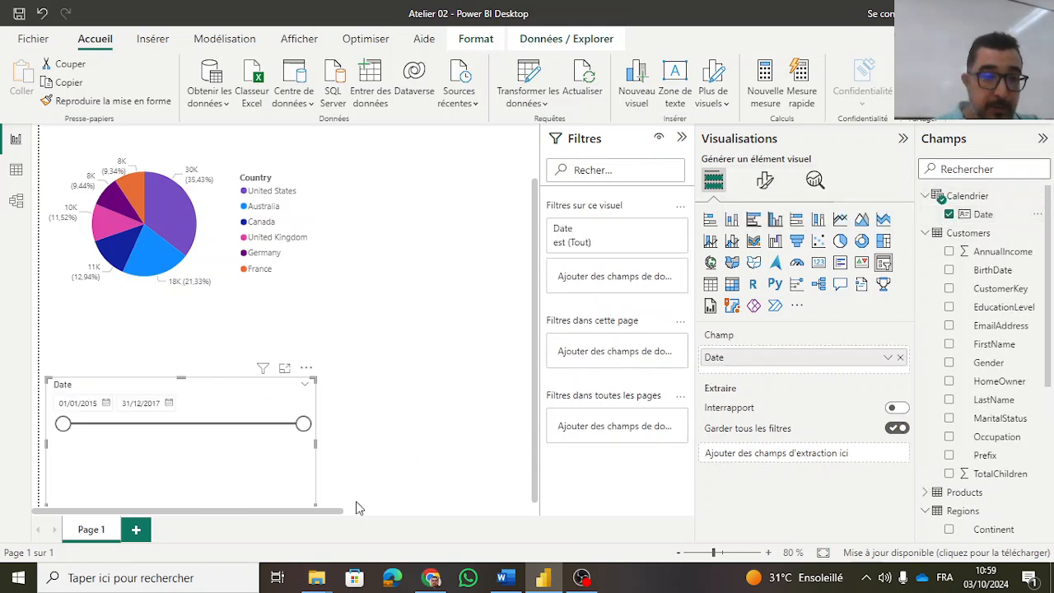
pyautogui.moveTo(191, 386); pyautogui.dragTo(326, 379)
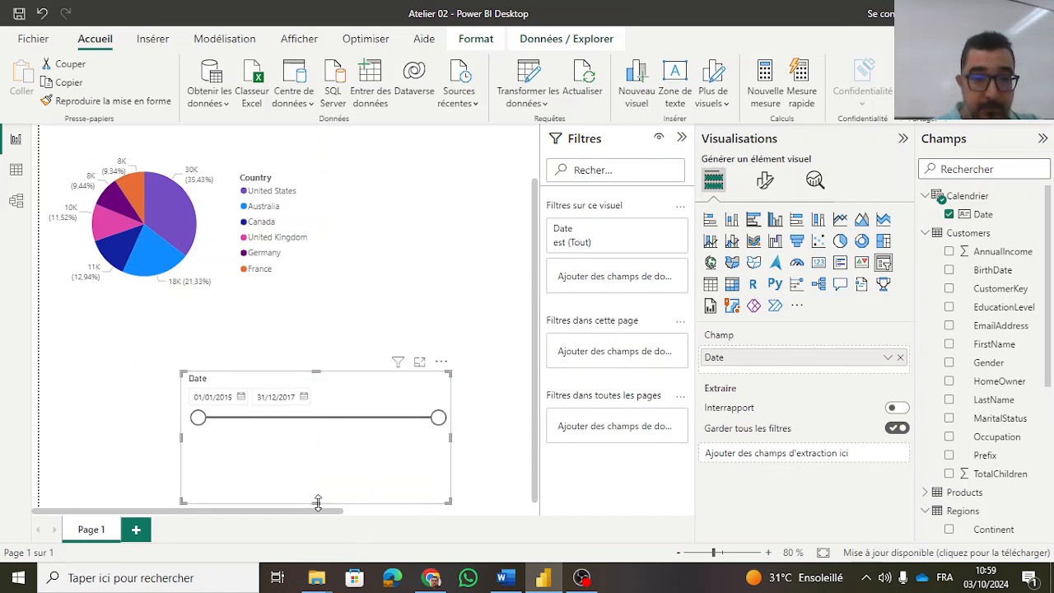
pyautogui.moveTo(318, 501); pyautogui.dragTo(314, 447)
# Step: Check the date-range instruction in Word, then try 22/06/2015 to 08/07/2017 in the Power BI Desktop slicer and clear the selection
pyautogui.hotkey('alt', 'Tab')
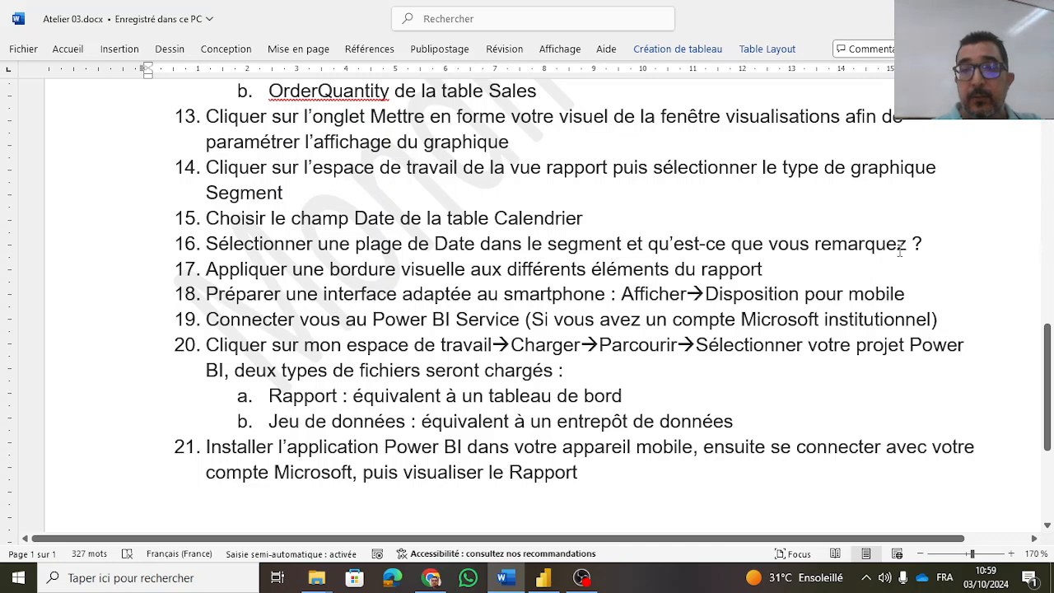
pyautogui.hotkey('alt', 'Tab')
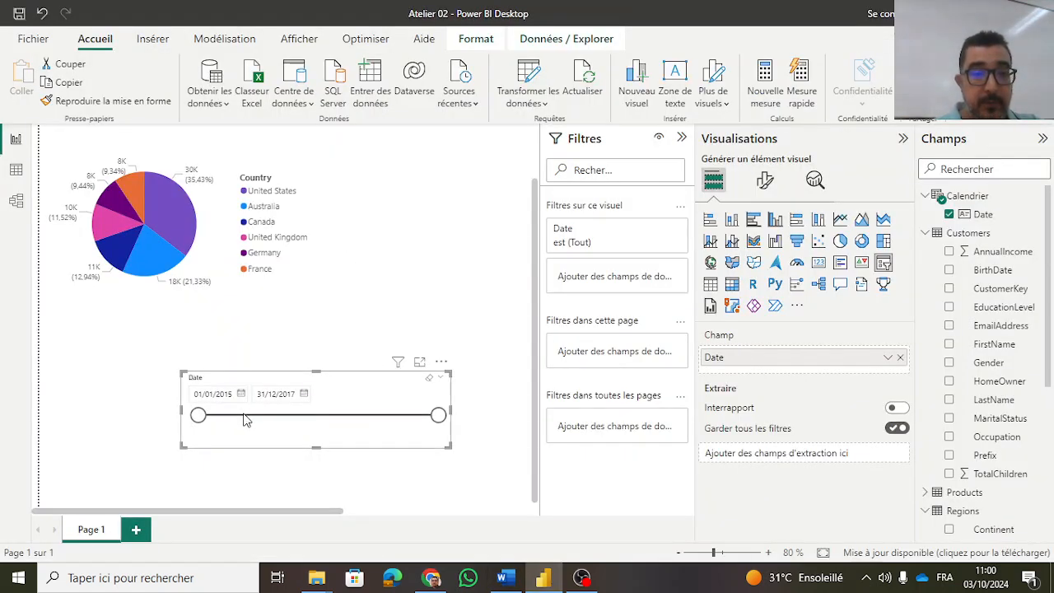
pyautogui.moveTo(198, 415); pyautogui.dragTo(236, 417)
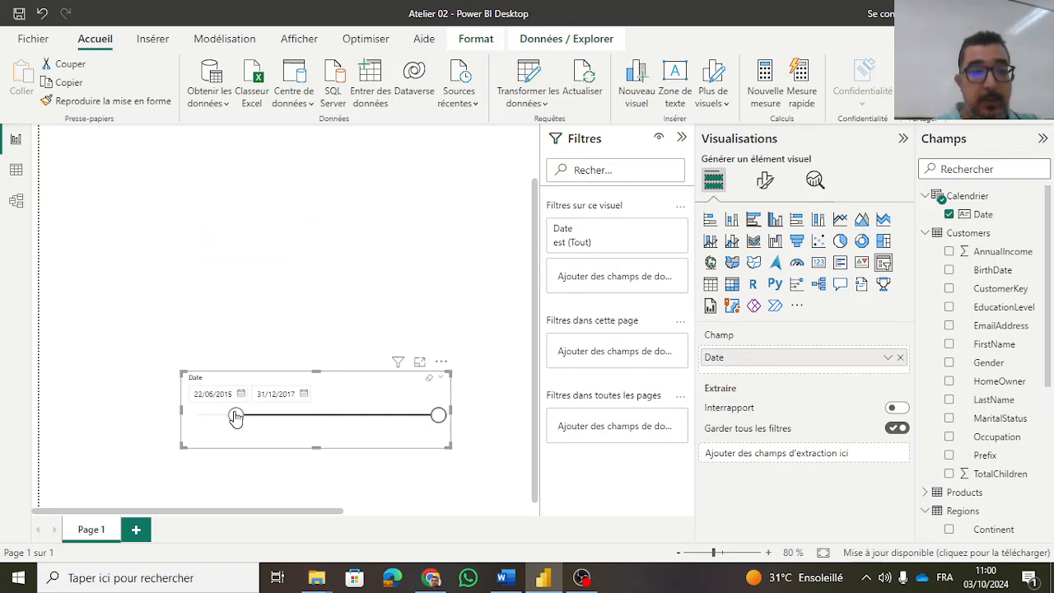
pyautogui.moveTo(438, 415); pyautogui.dragTo(400, 416)
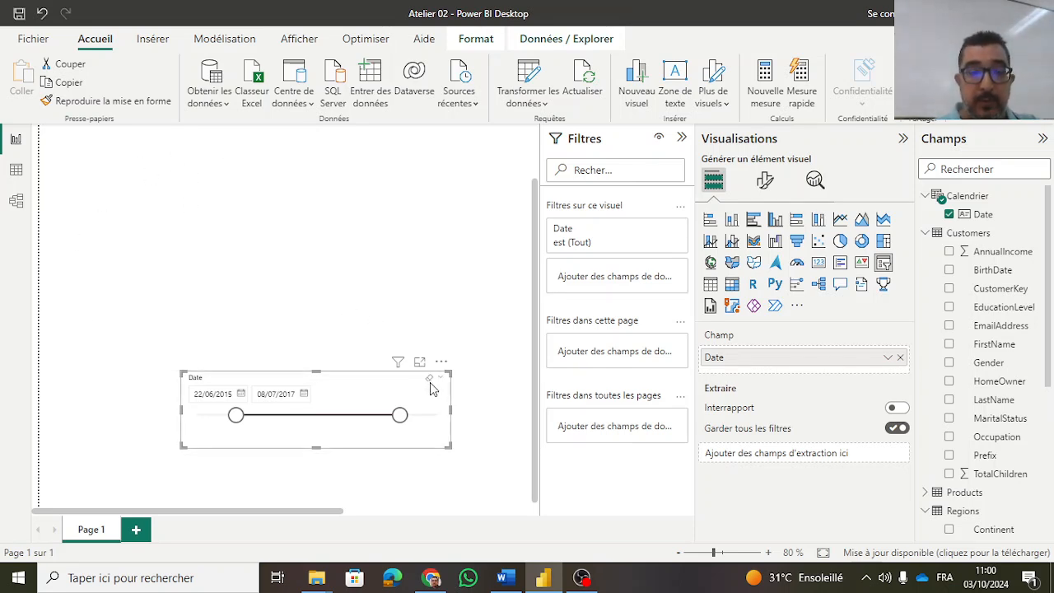
pyautogui.click(428, 383)
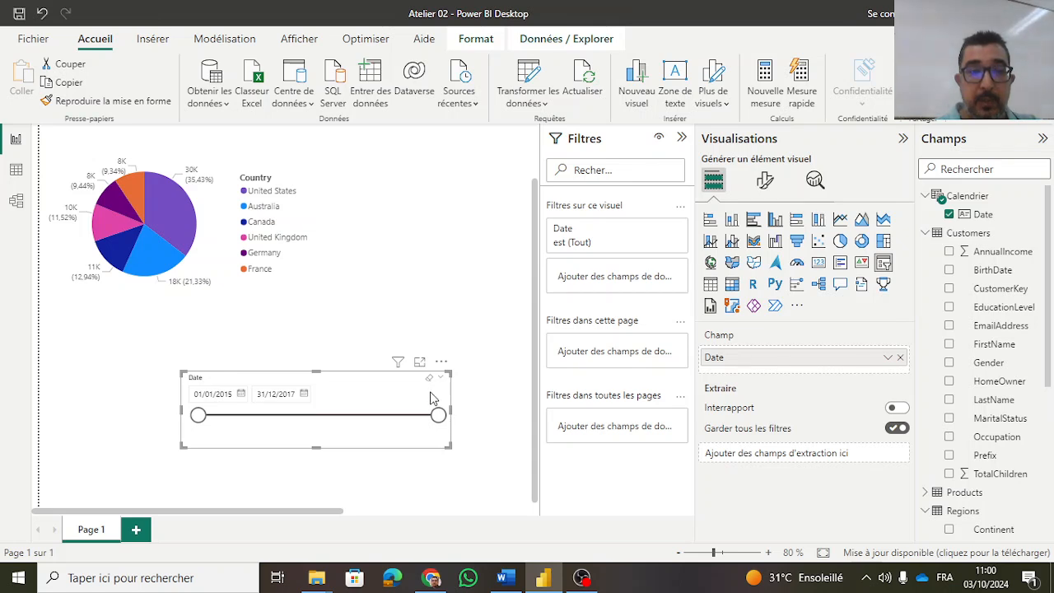
# Step: Set the end of the slicer's date range to 29/04/2016
pyautogui.moveTo(439, 422); pyautogui.dragTo(305, 419)
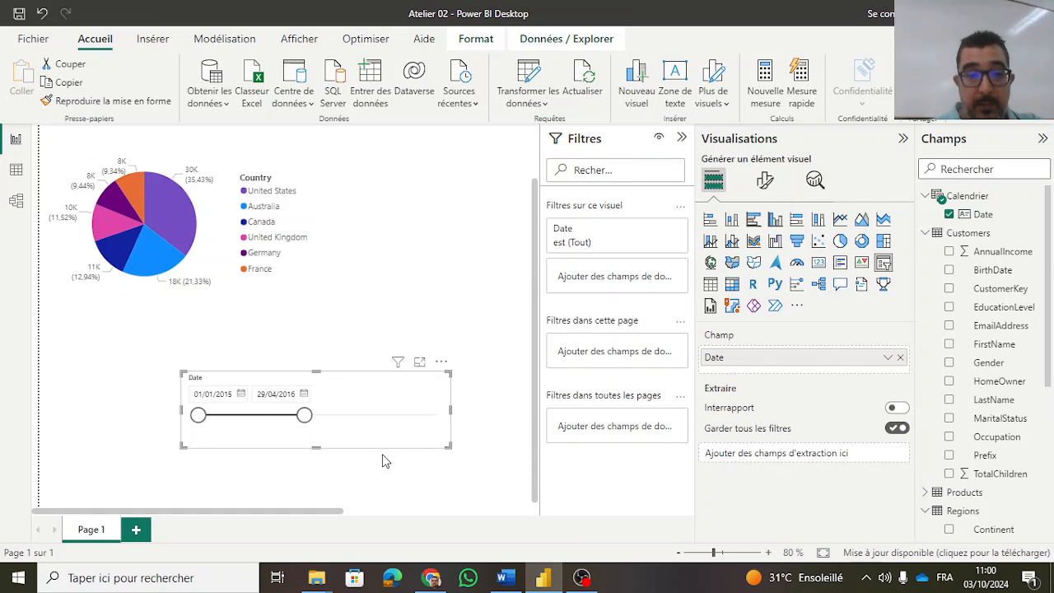
# Step: Check the visual border instruction in Word, then reduce the height of the Date slicer in Power BI Desktop
pyautogui.hotkey('alt', 'Tab')
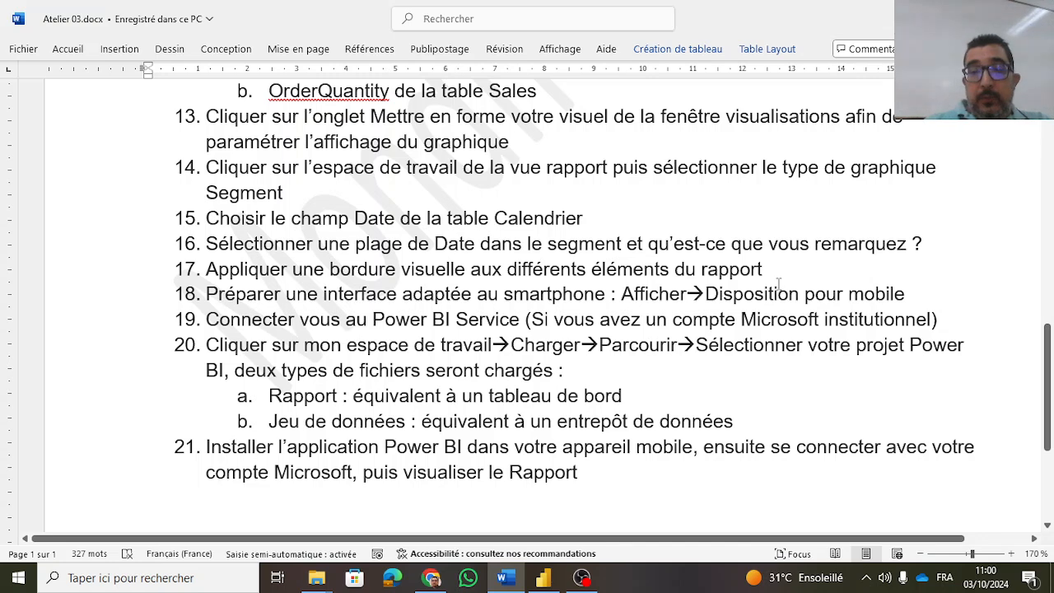
pyautogui.hotkey('alt', 'Tab')
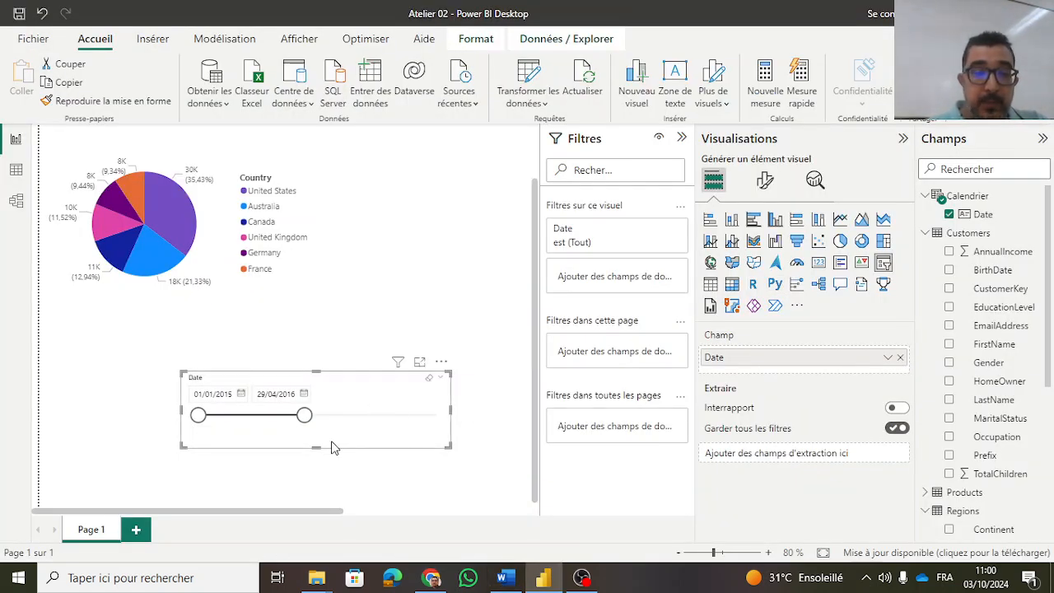
pyautogui.moveTo(322, 445); pyautogui.dragTo(326, 429)
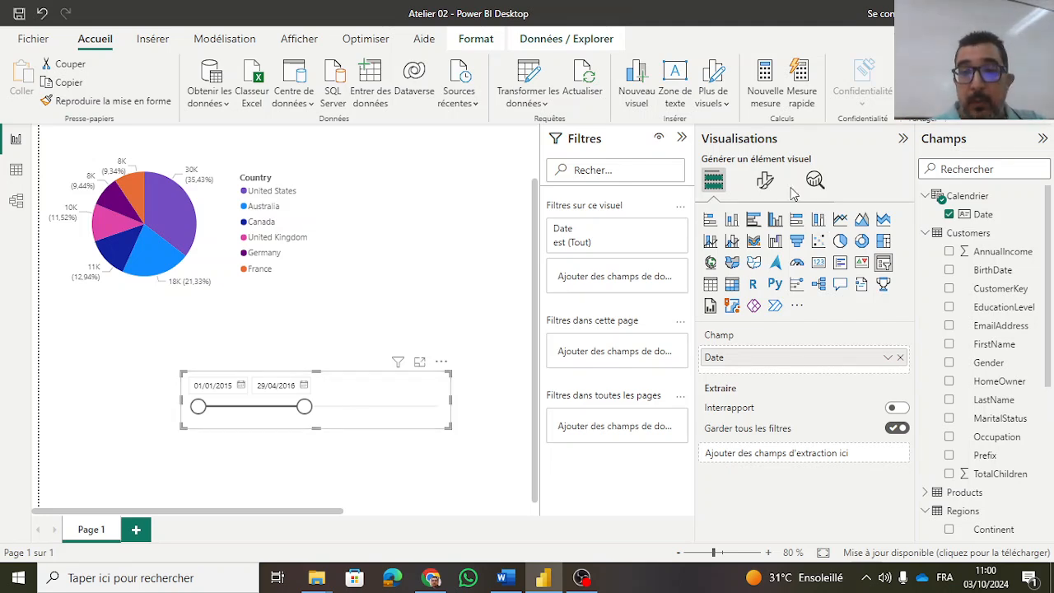
# Step: Open the Effects settings in the general formatting of the Date slicer
pyautogui.click(765, 180)
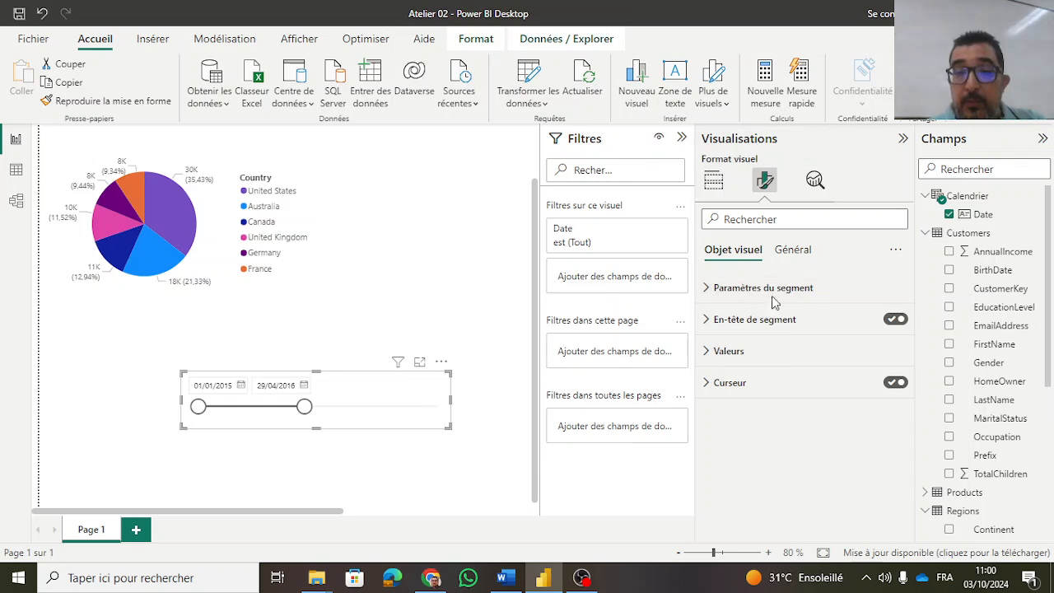
pyautogui.click(801, 256)
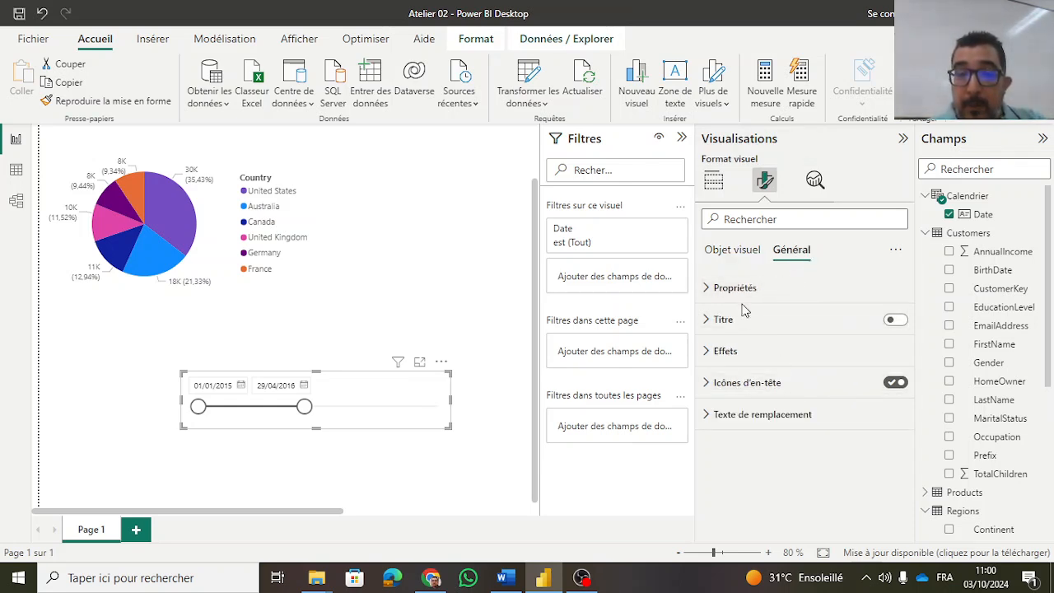
pyautogui.click(708, 352)
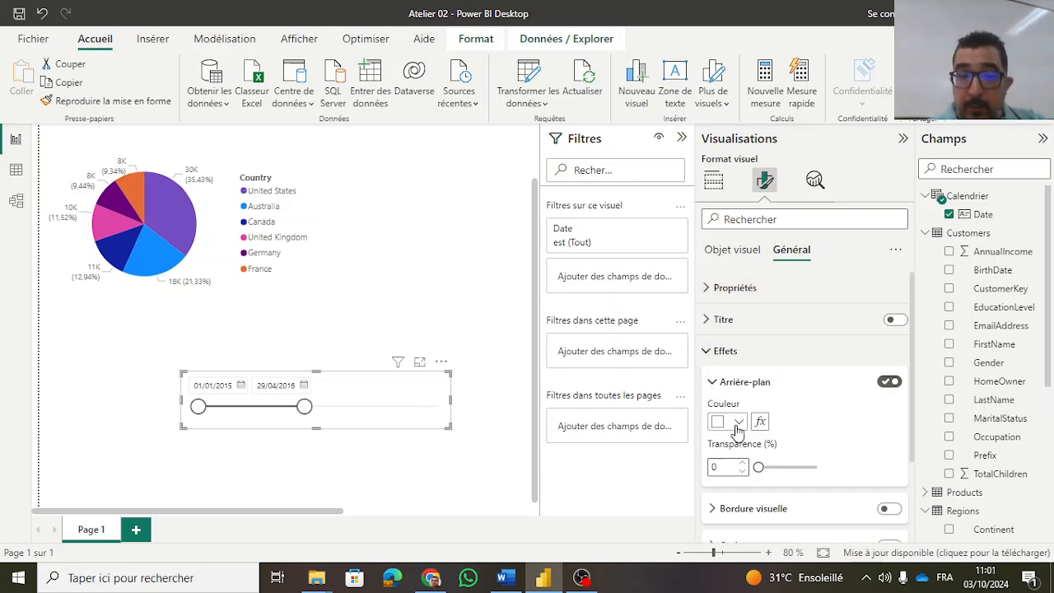
# Step: Try black and then light grey as the Date slicer's background colour
pyautogui.click(741, 422)
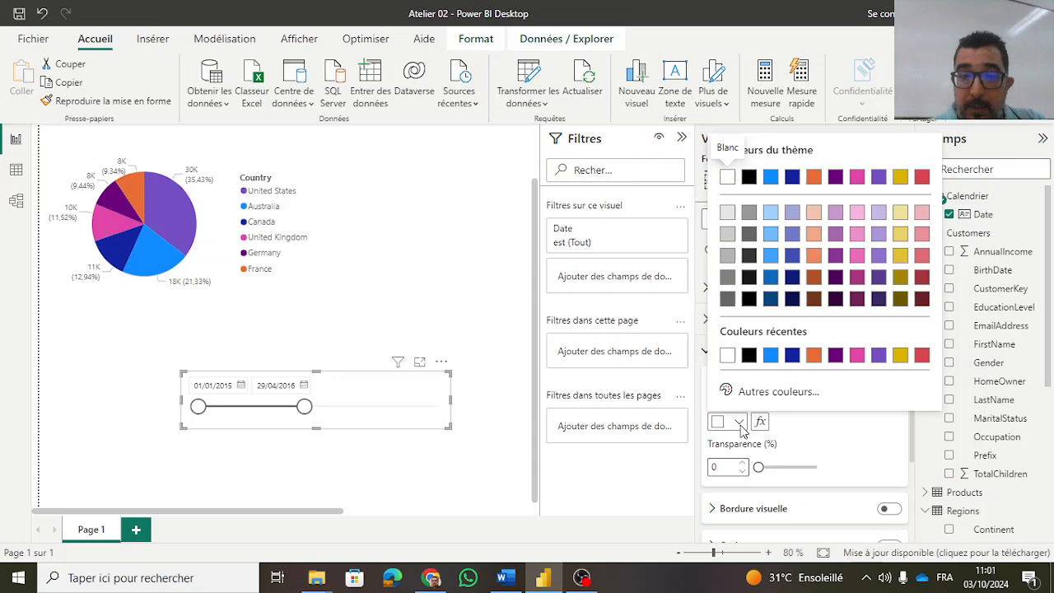
pyautogui.click(752, 360)
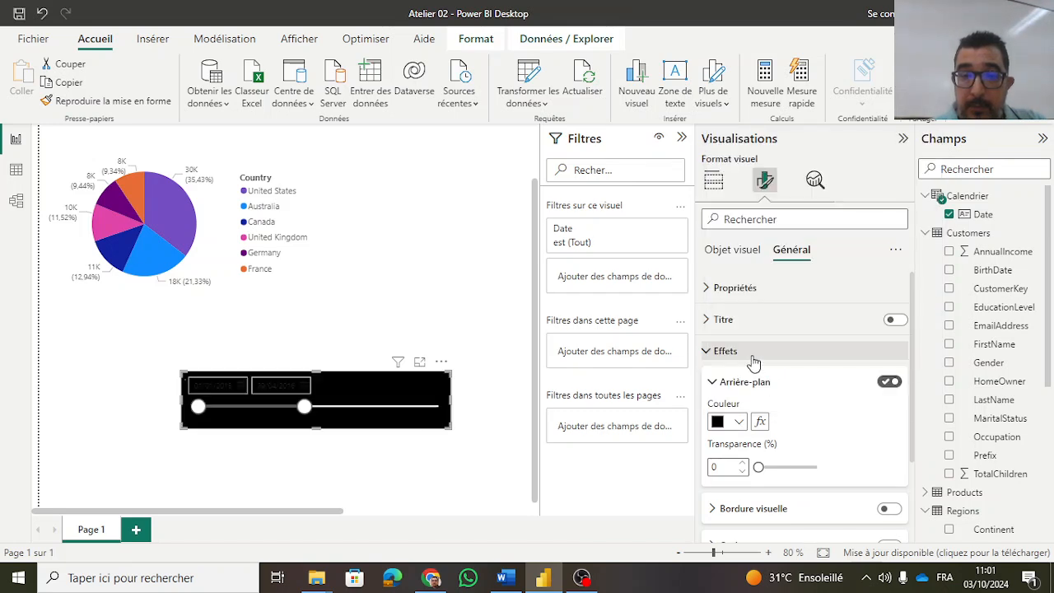
pyautogui.click(739, 422)
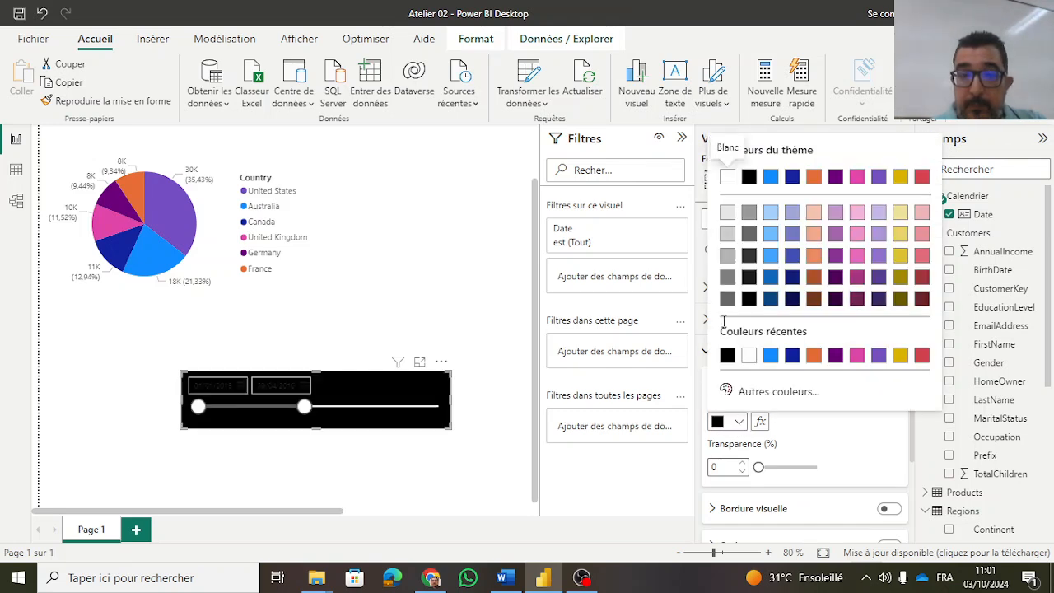
pyautogui.click(727, 234)
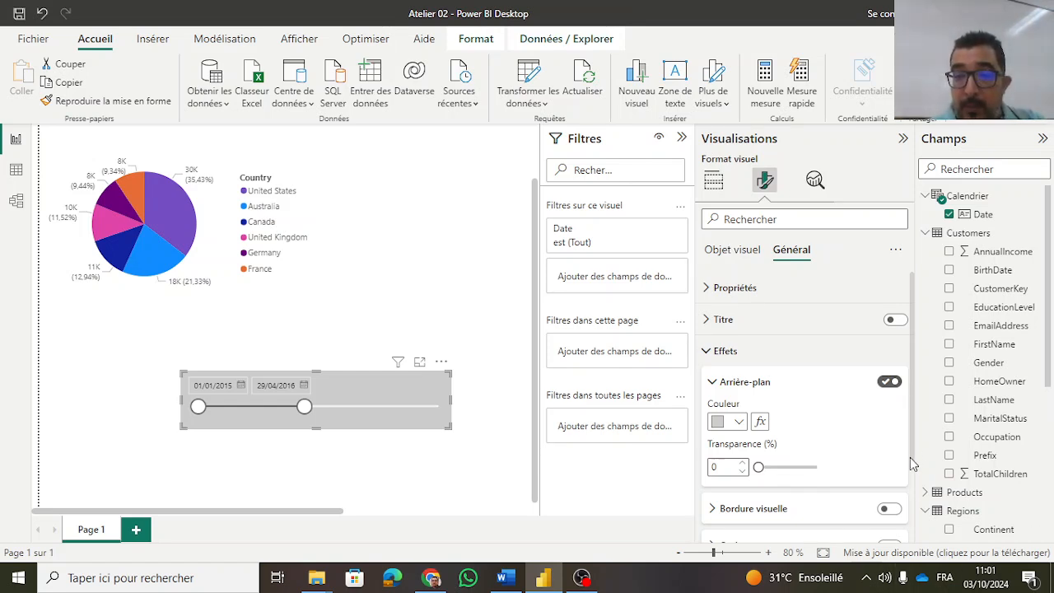
# Step: Enable the visual border on the Date slicer and set its background colour to white
pyautogui.moveTo(912, 450); pyautogui.dragTo(914, 497)
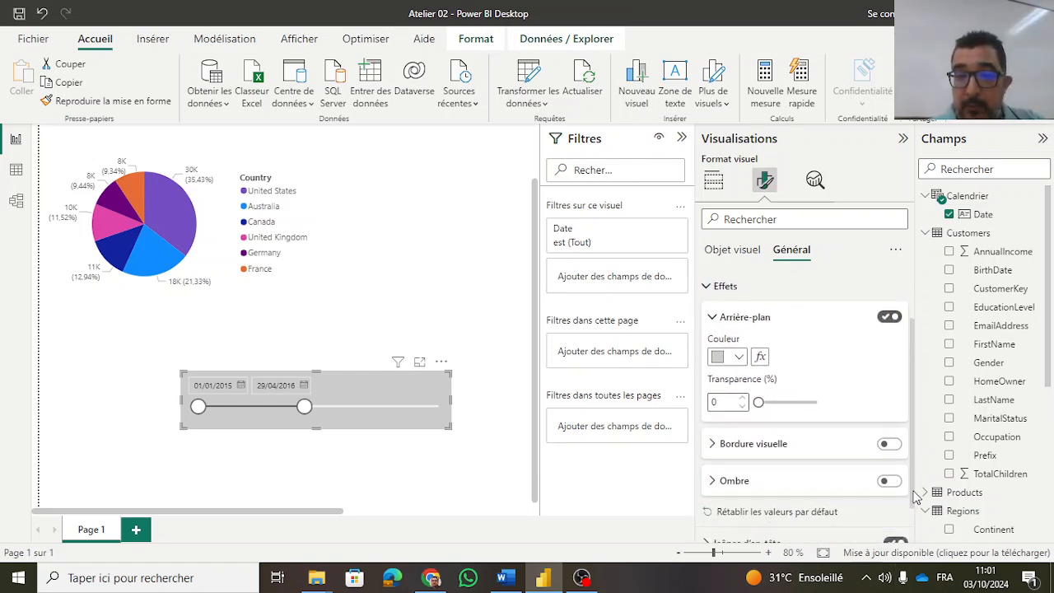
pyautogui.click(895, 451)
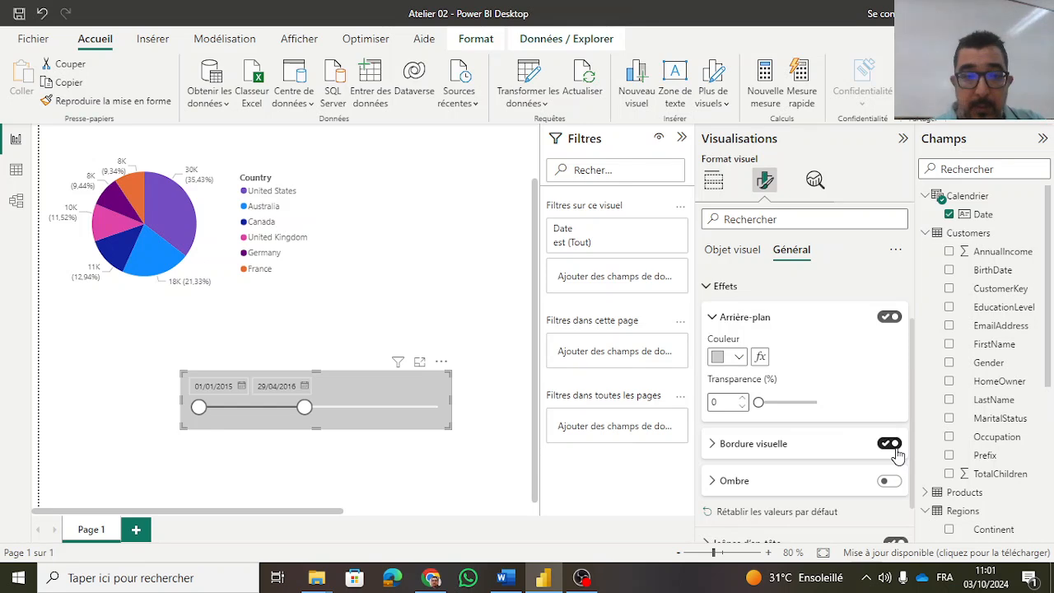
pyautogui.click(740, 357)
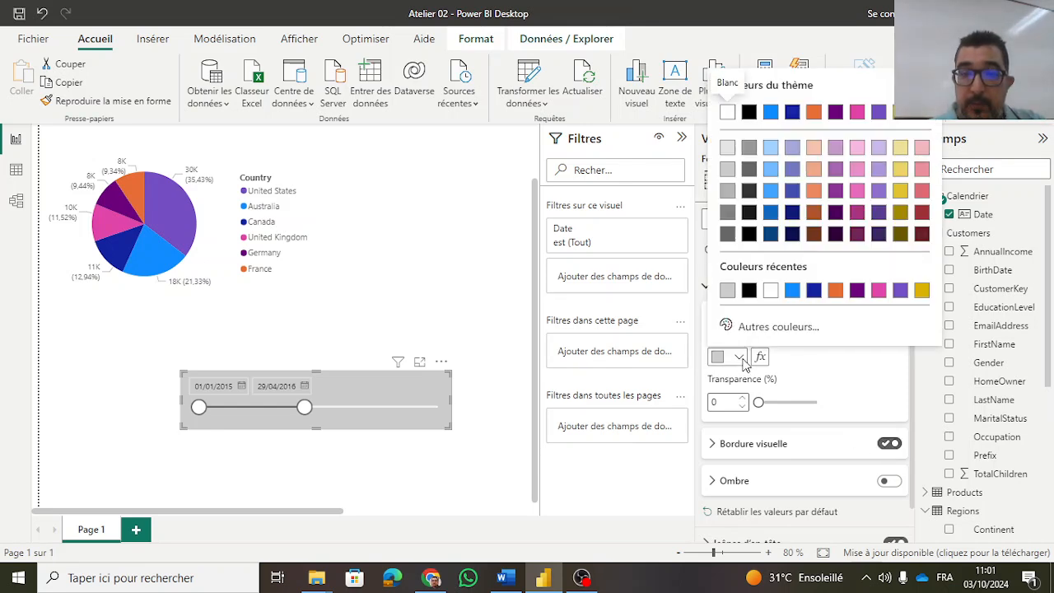
pyautogui.click(727, 112)
pyautogui.click(385, 311)
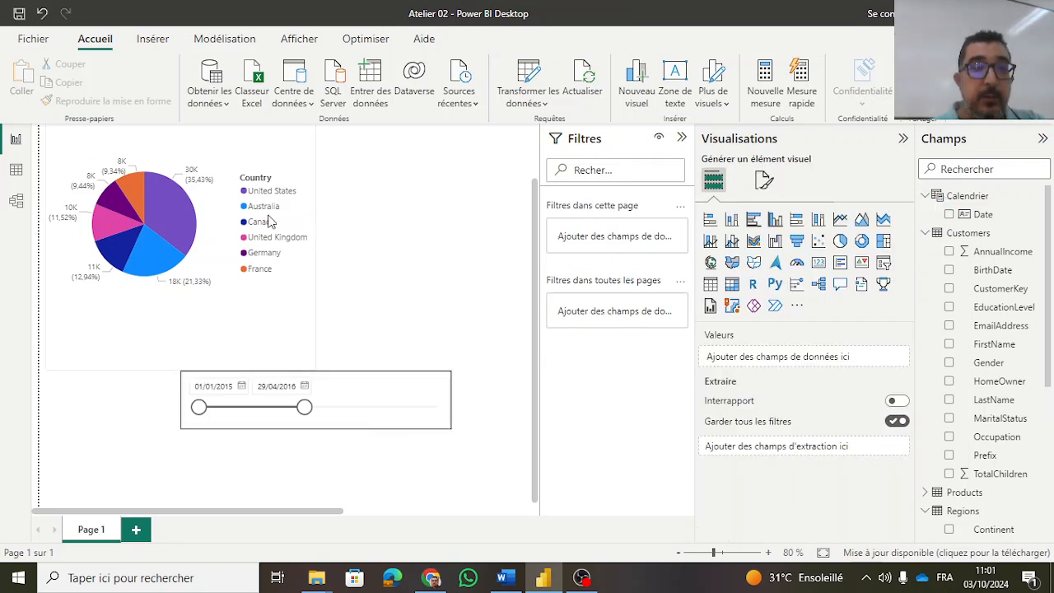
# Step: Enable the visual border on the pie chart through its general Effects formatting
pyautogui.click(208, 228)
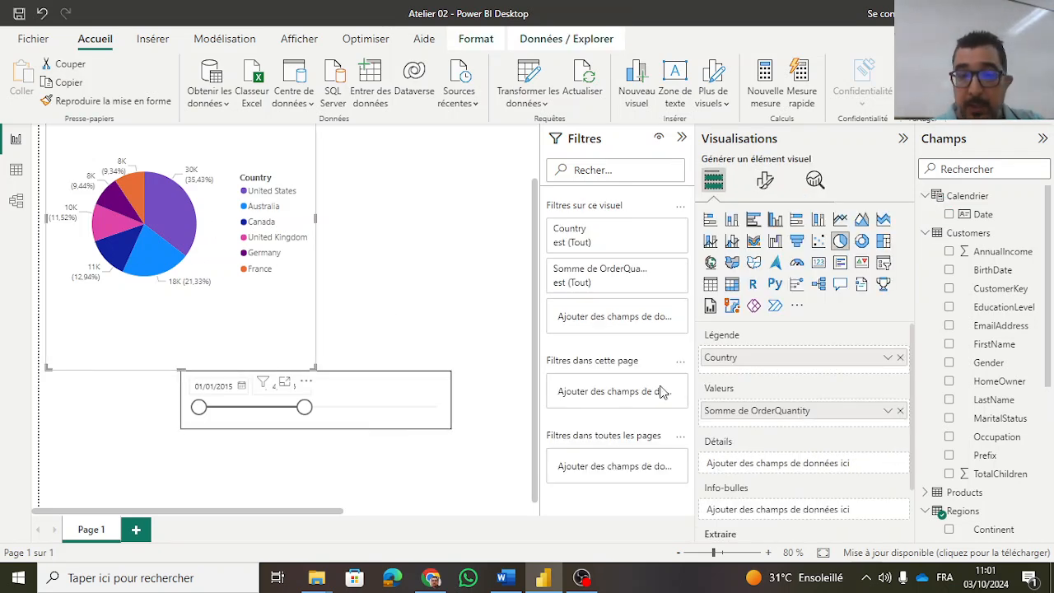
pyautogui.click(762, 183)
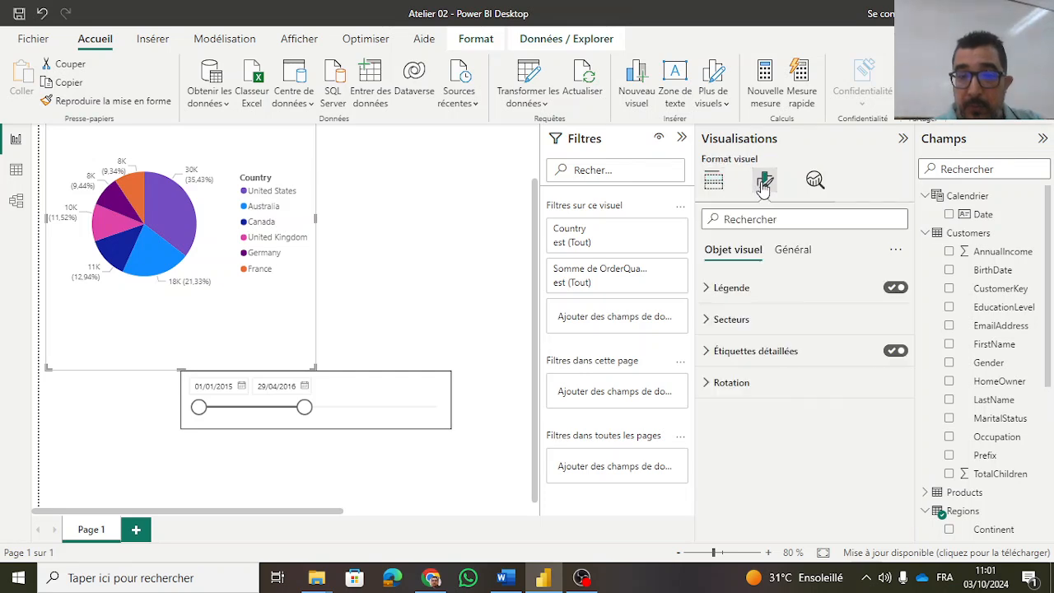
pyautogui.click(793, 250)
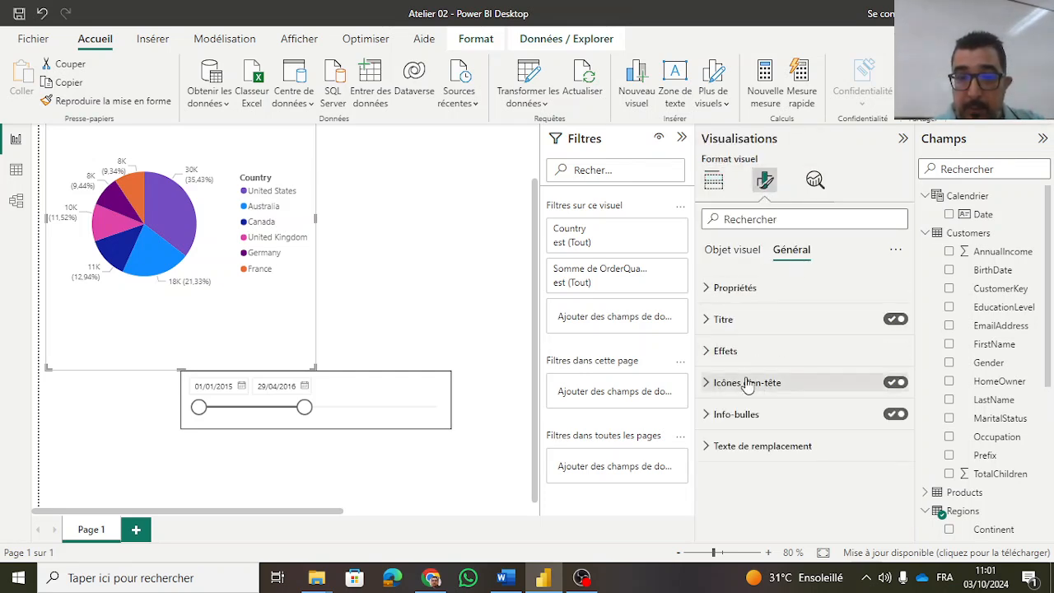
pyautogui.click(707, 288)
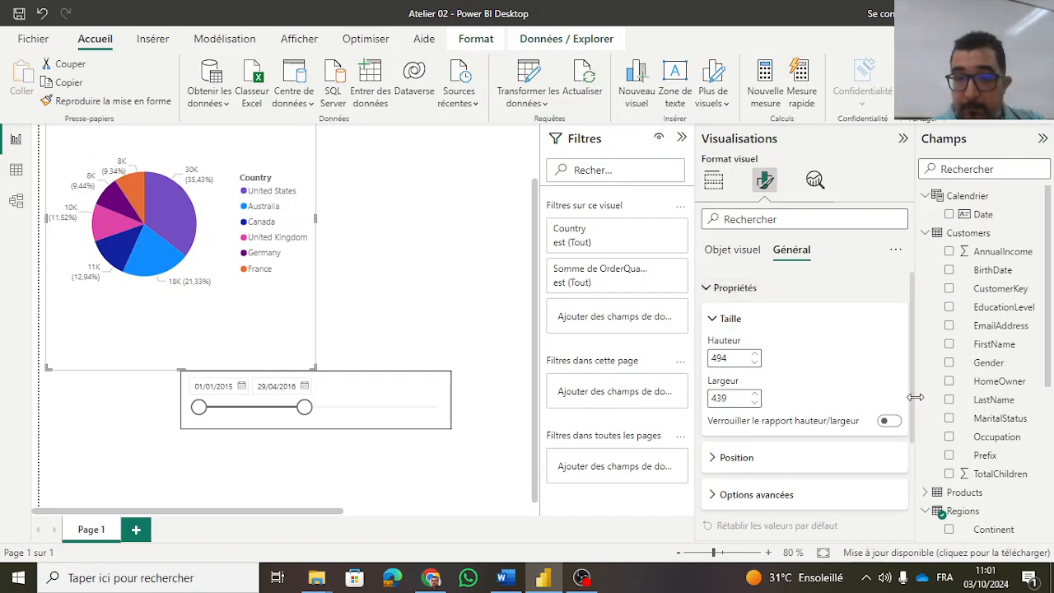
pyautogui.scroll(-4, 912, 426)
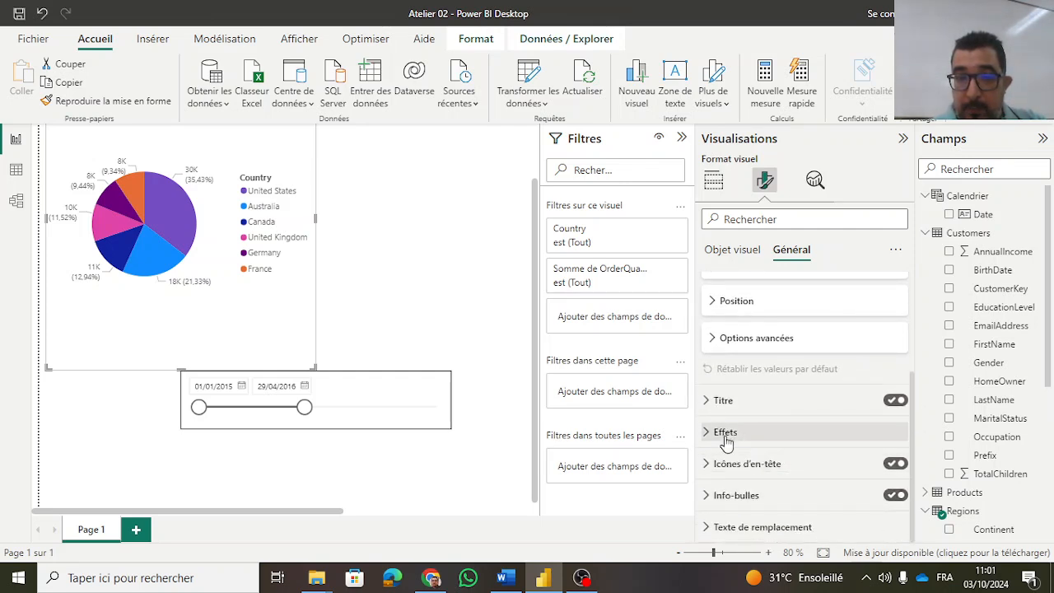
pyautogui.click(711, 436)
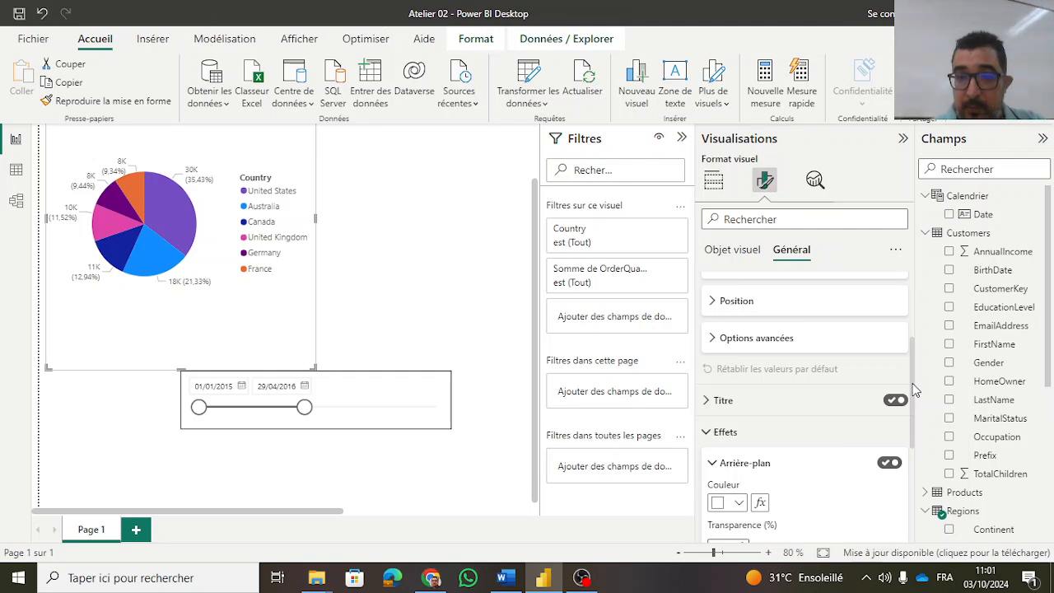
pyautogui.moveTo(914, 388); pyautogui.dragTo(916, 462)
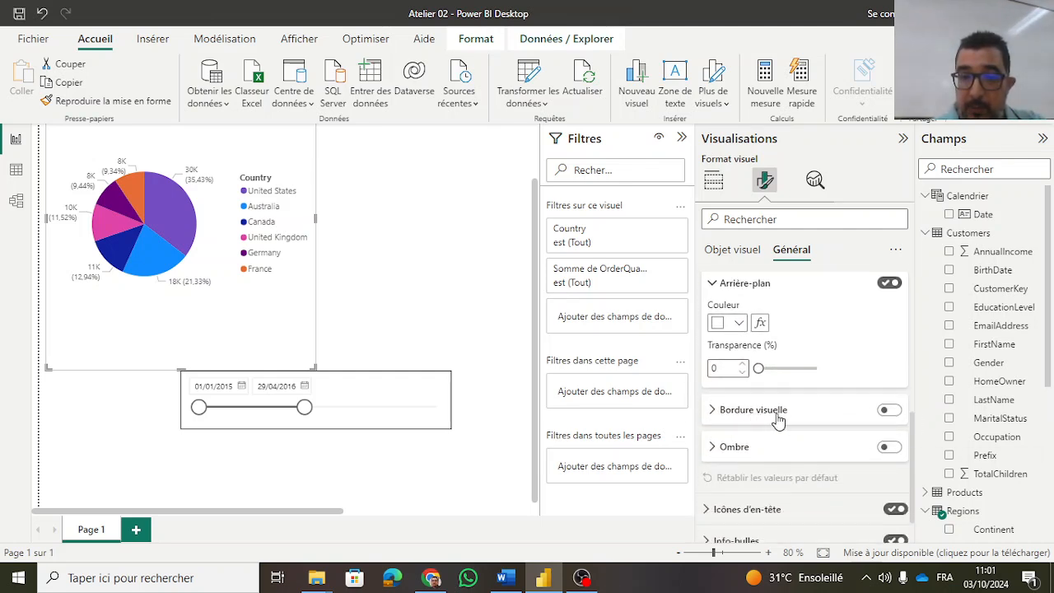
pyautogui.click(897, 414)
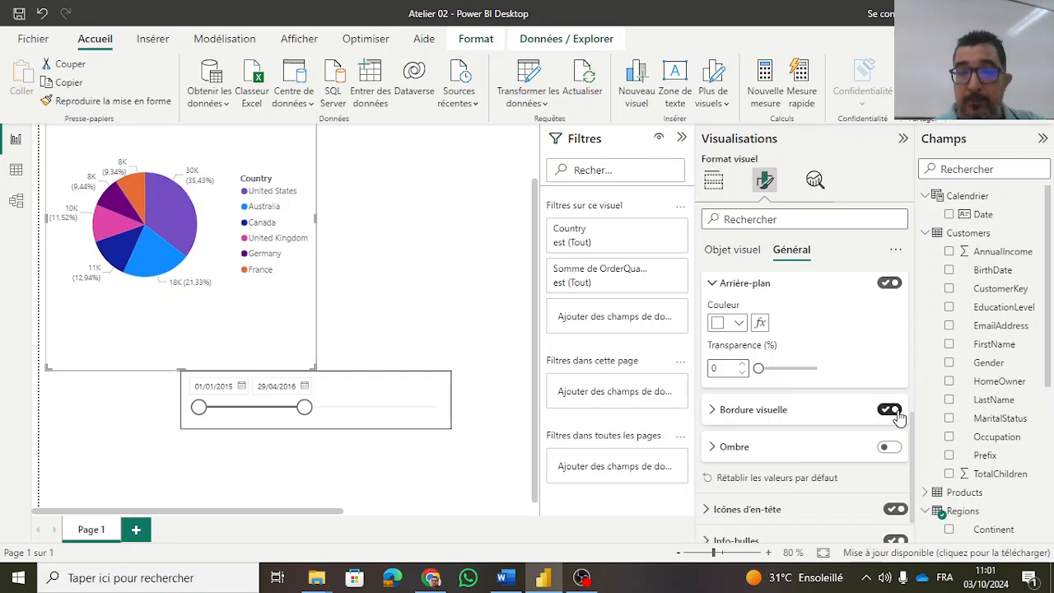
pyautogui.click(401, 274)
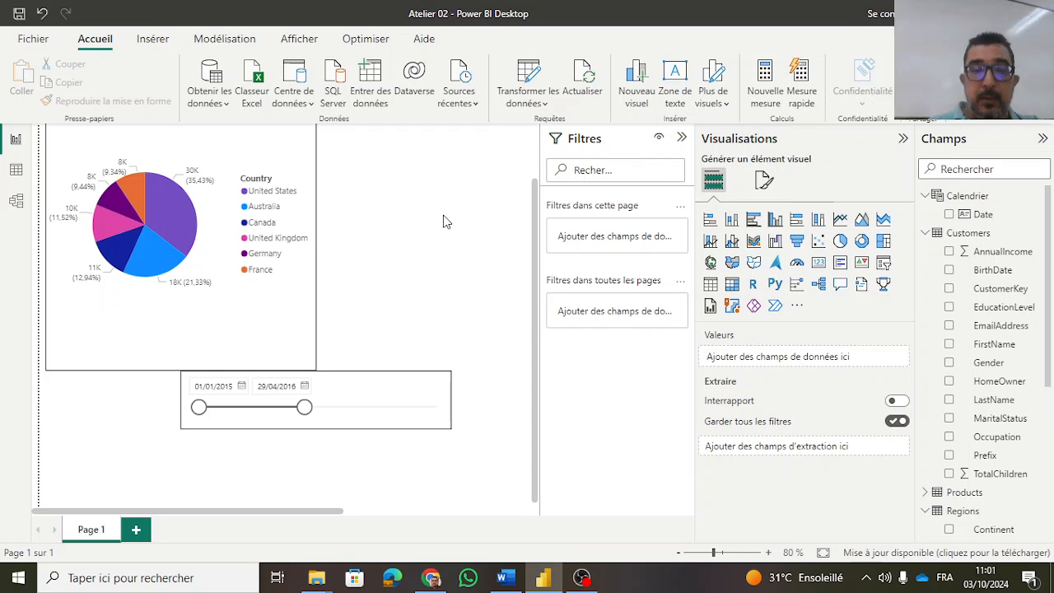
# Step: Check the smartphone layout instruction in Word, then switch the Power BI Desktop report to the mobile layout and dismiss the introduction
pyautogui.hotkey('alt', 'Tab')
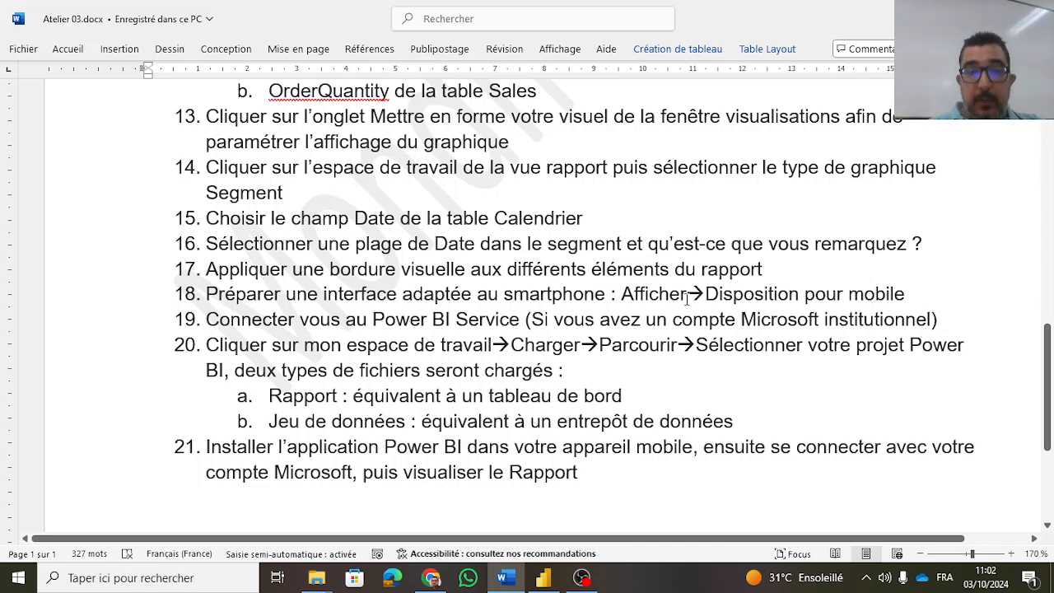
pyautogui.hotkey('alt', 'Tab')
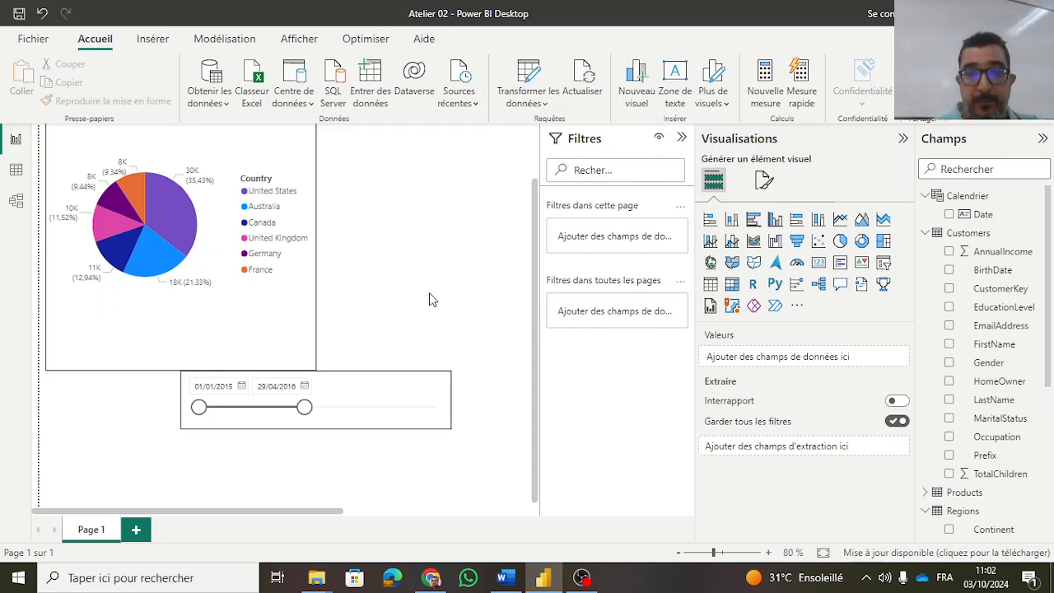
pyautogui.hotkey('alt', 'Tab')
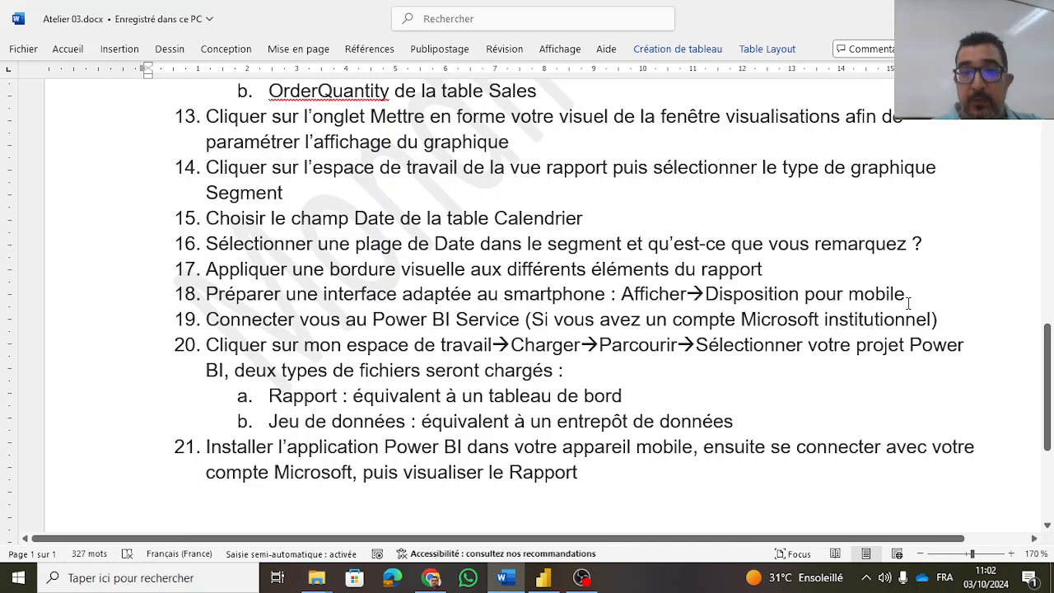
pyautogui.hotkey('alt', 'Tab')
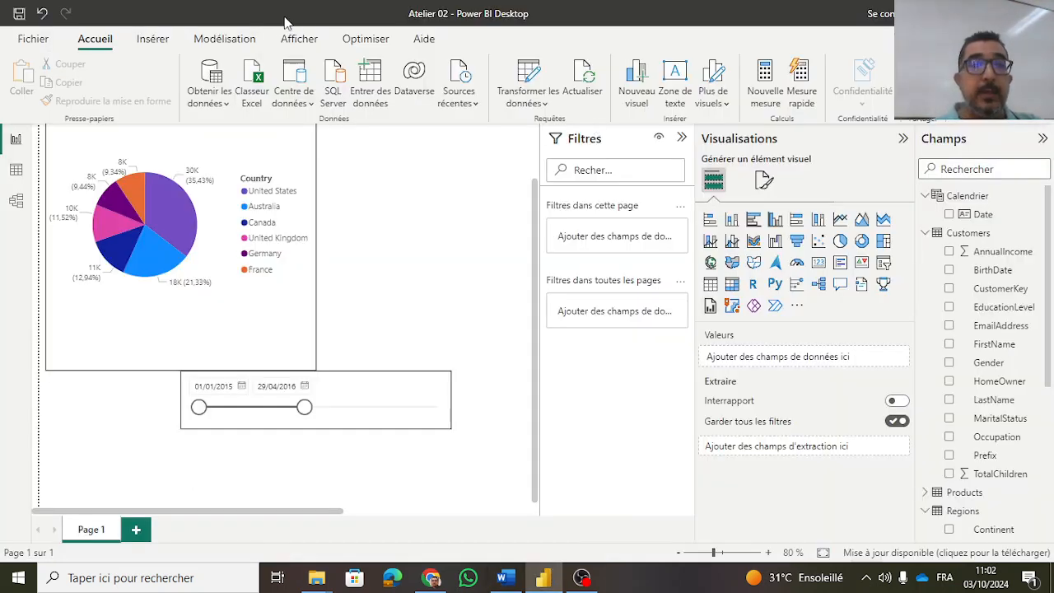
pyautogui.click(299, 41)
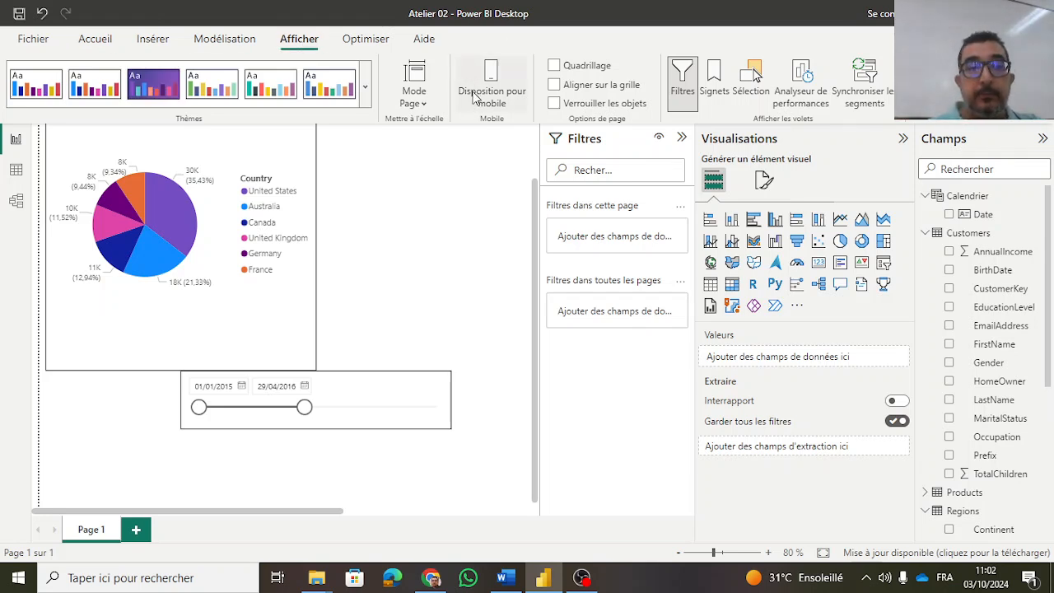
pyautogui.click(493, 79)
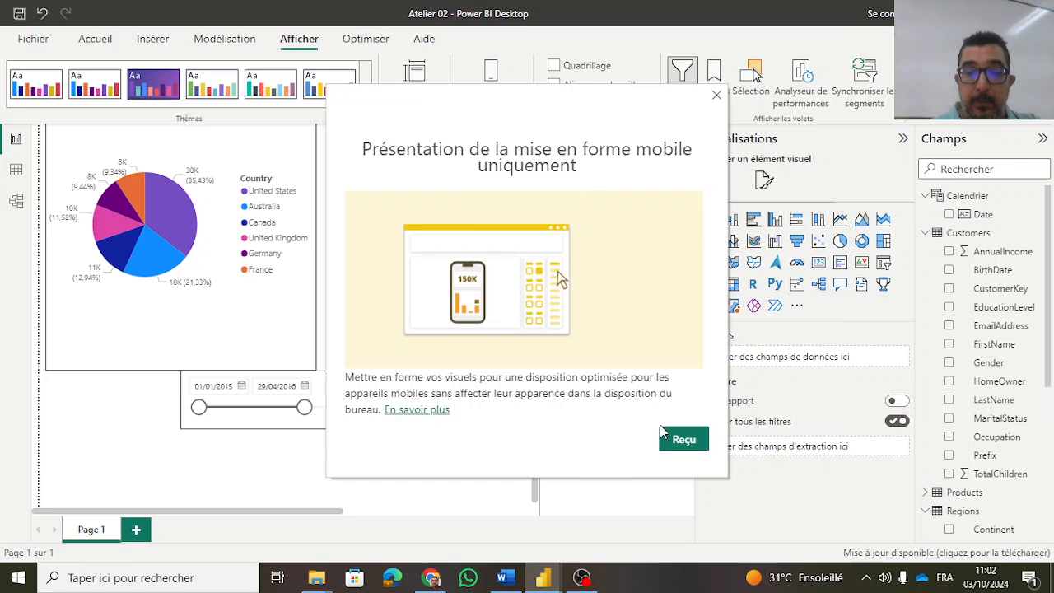
pyautogui.click(682, 442)
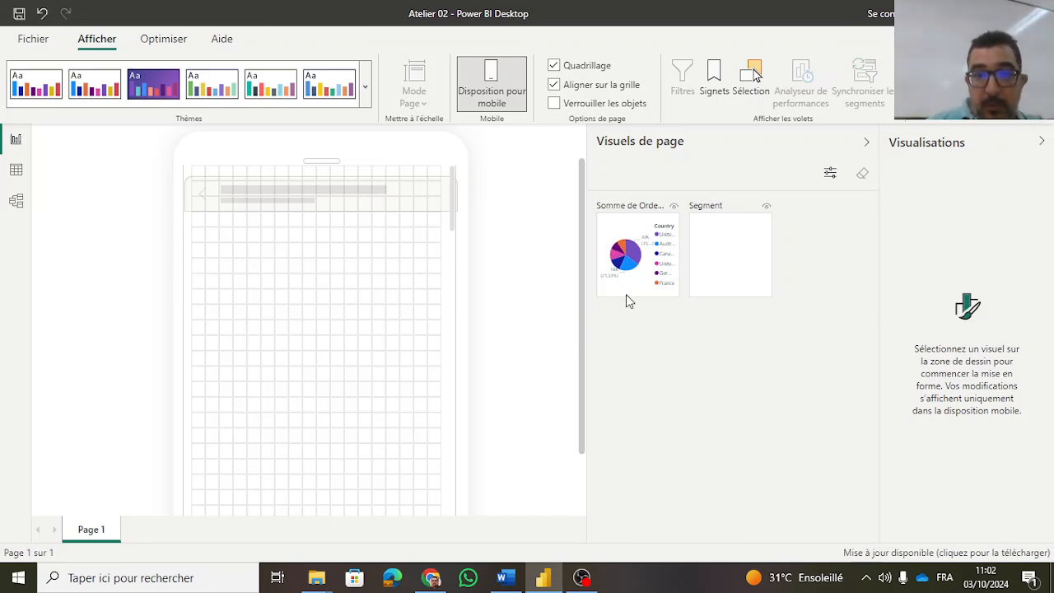
# Step: Place the pie chart at the top of the mobile canvas and enlarge it to the full grid width
pyautogui.moveTo(626, 226); pyautogui.dragTo(214, 185)
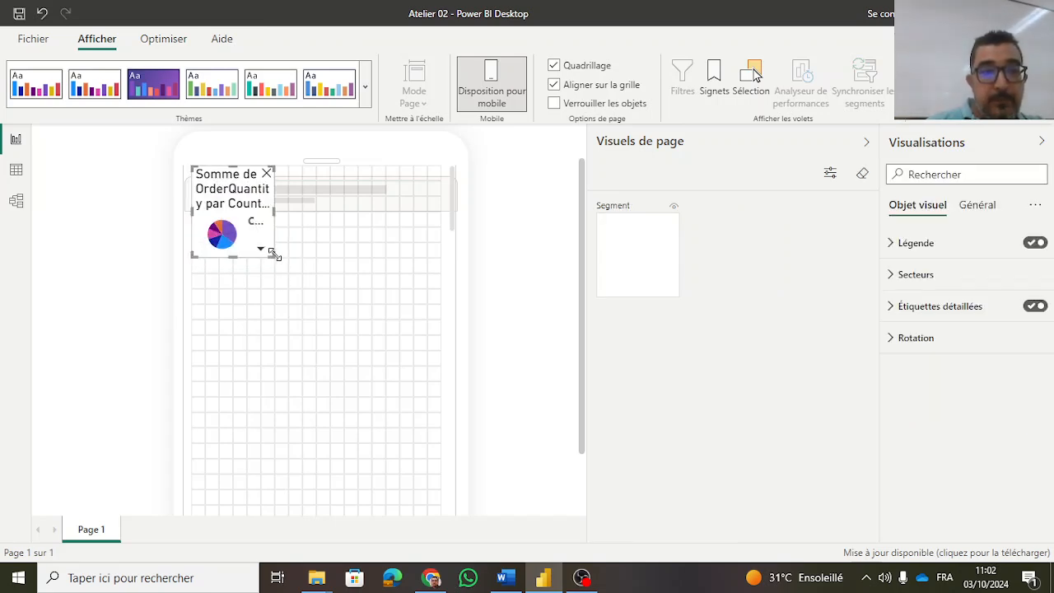
pyautogui.moveTo(272, 252); pyautogui.dragTo(461, 395)
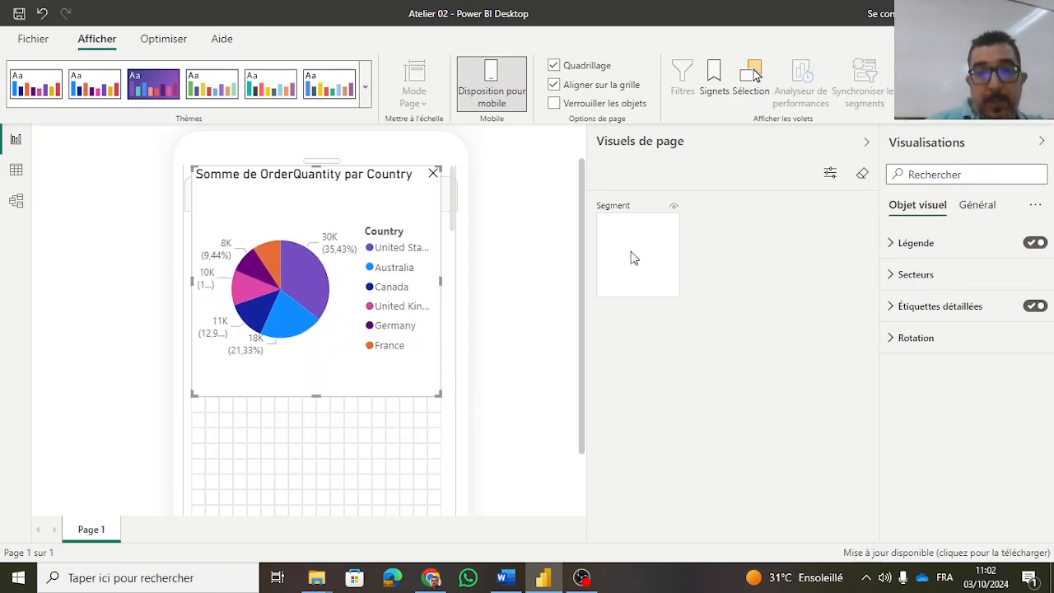
# Step: Place the Date slicer directly below the pie chart on the mobile canvas and widen it to the full grid width
pyautogui.moveTo(621, 239); pyautogui.dragTo(210, 428)
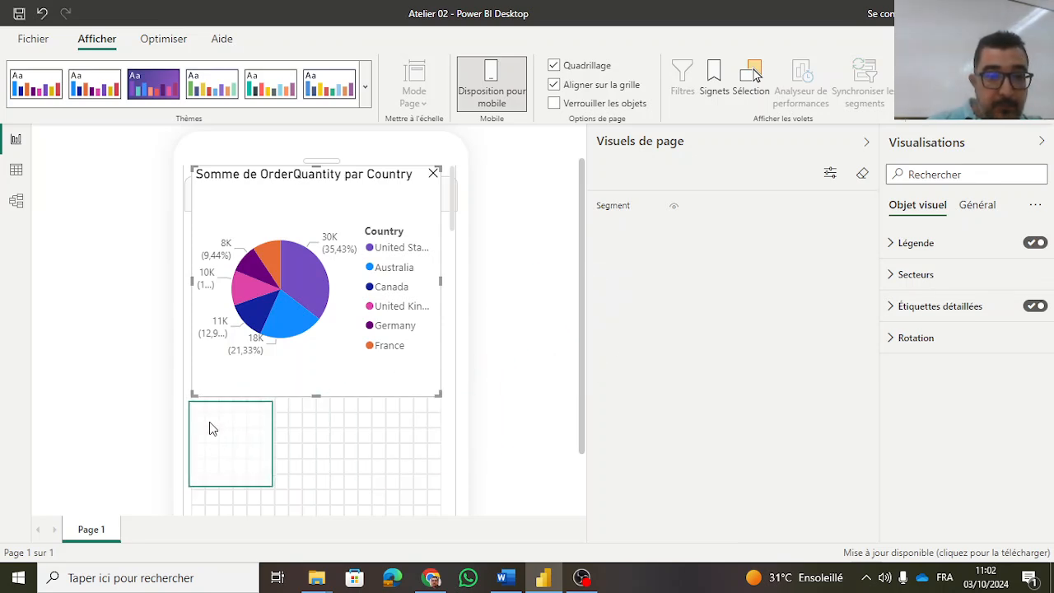
pyautogui.click(277, 494)
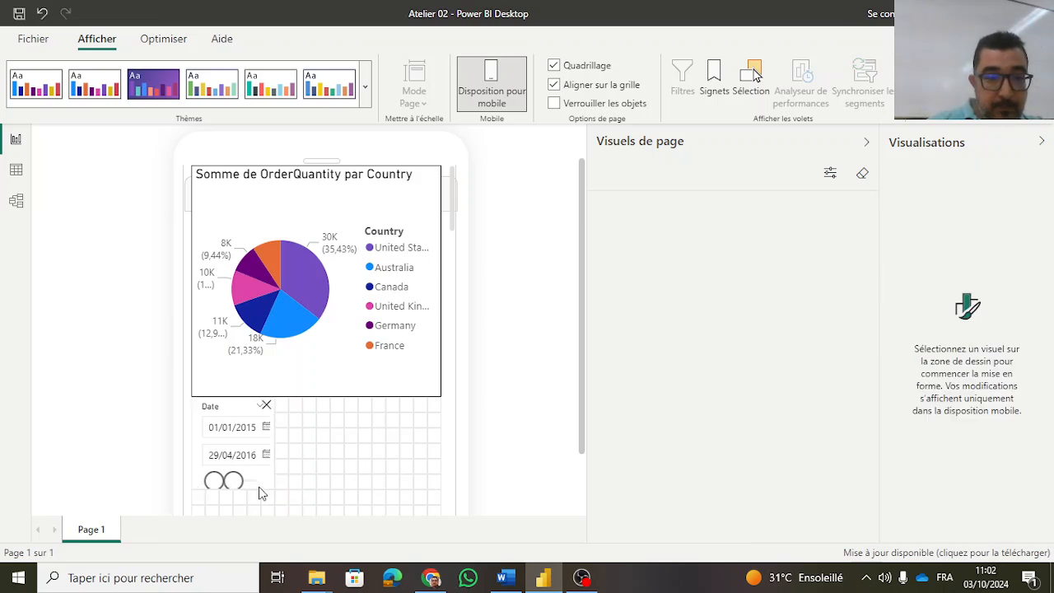
pyautogui.click(260, 491)
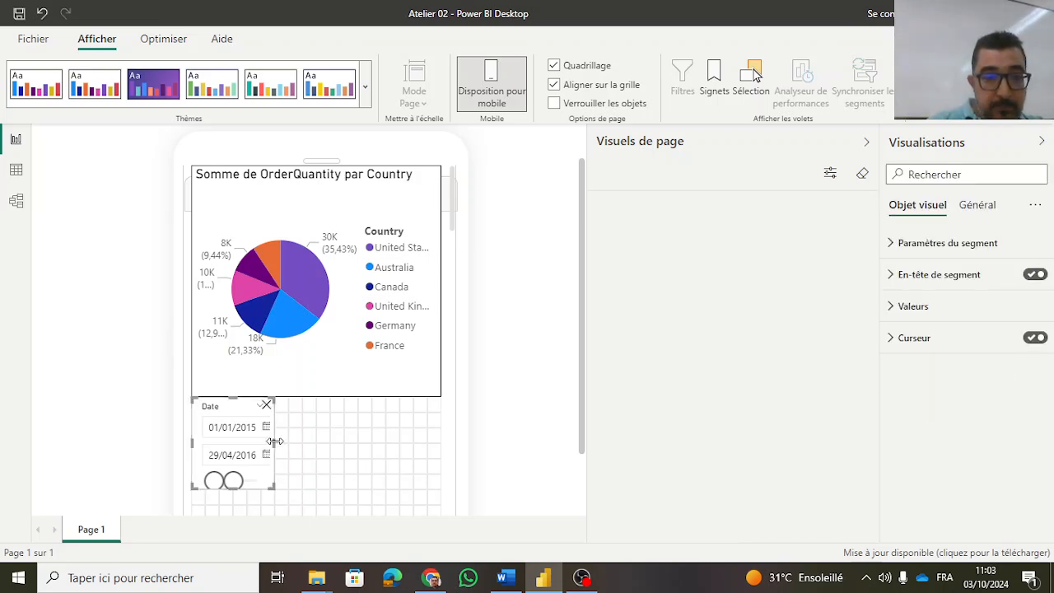
pyautogui.moveTo(274, 441); pyautogui.dragTo(439, 442)
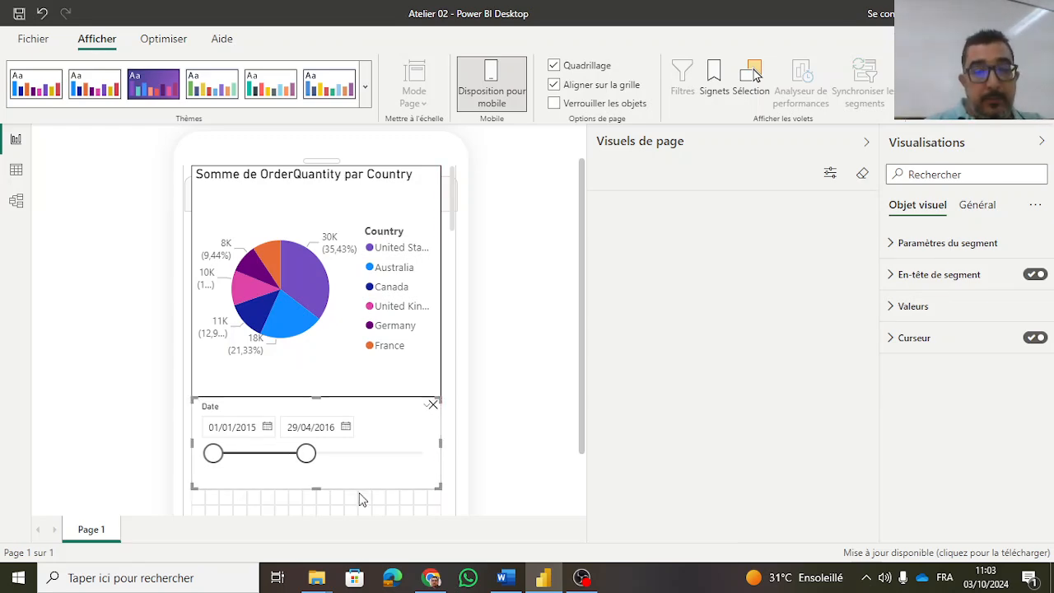
# Step: Switch to the Word worksheet and examine instruction 19 on connecting to Power BI Service, selecting its institutional Microsoft account condition
pyautogui.hotkey('alt', 'Tab')
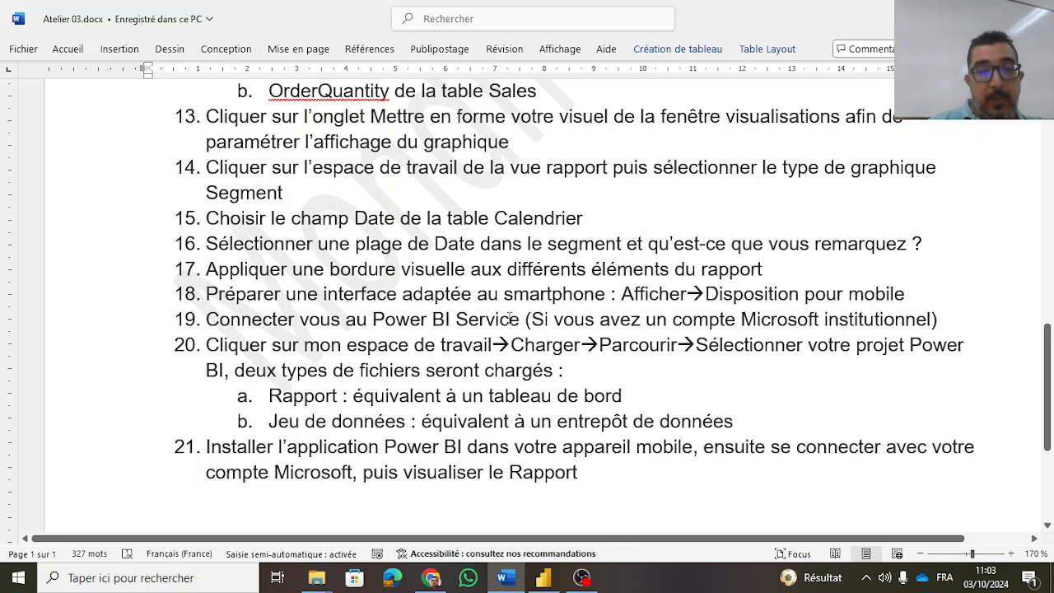
pyautogui.hotkey('alt', 'Tab')
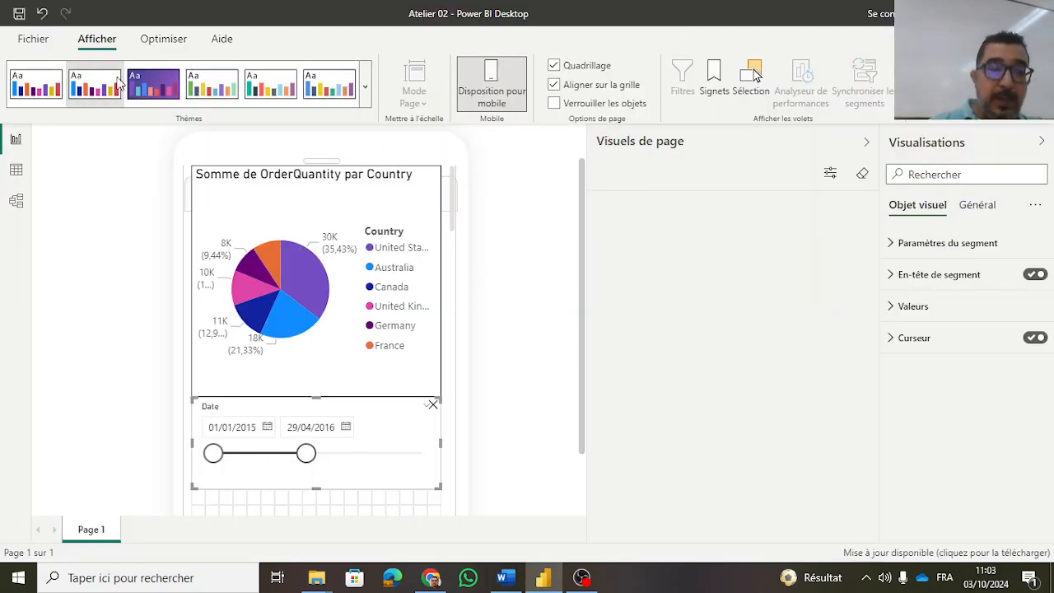
pyautogui.hotkey('alt', 'Tab')
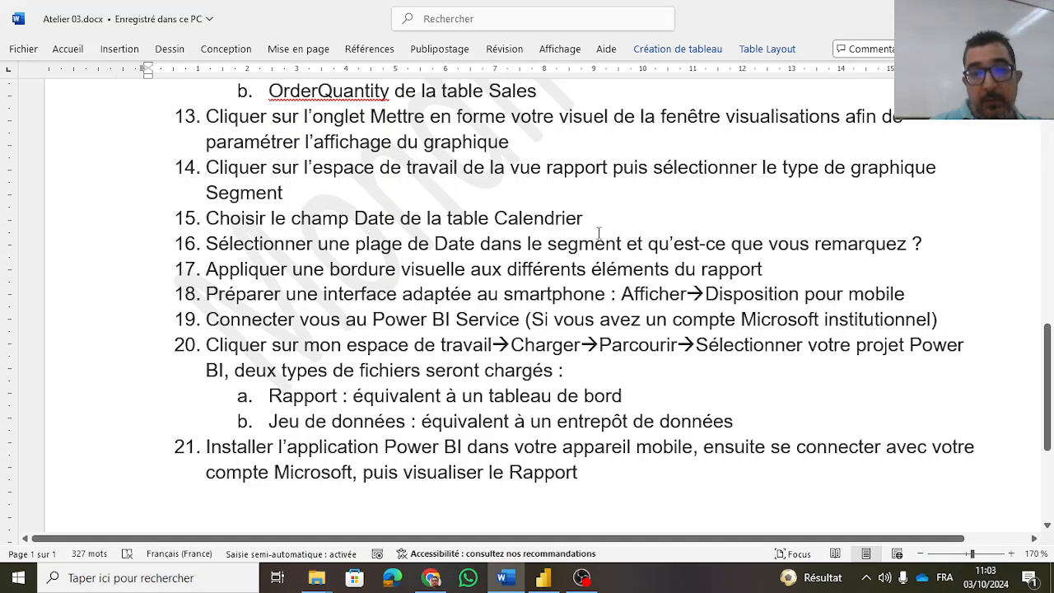
pyautogui.moveTo(534, 320); pyautogui.dragTo(864, 313)
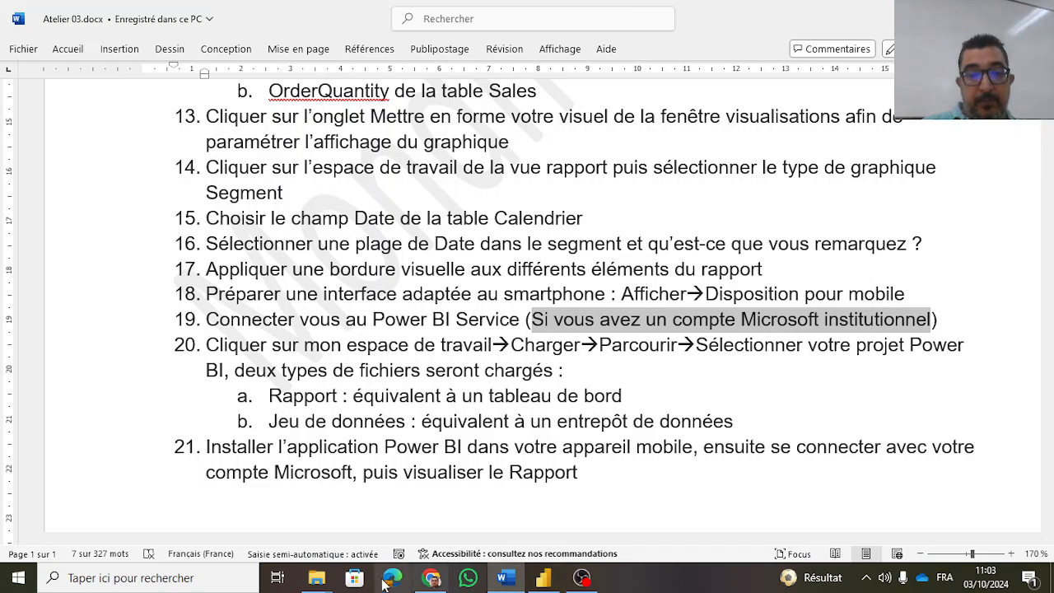
# Step: Switch to Chrome, search for powerbi, open Microsoft's Power BI product page and sign in to the Power BI service
pyautogui.click(432, 580)
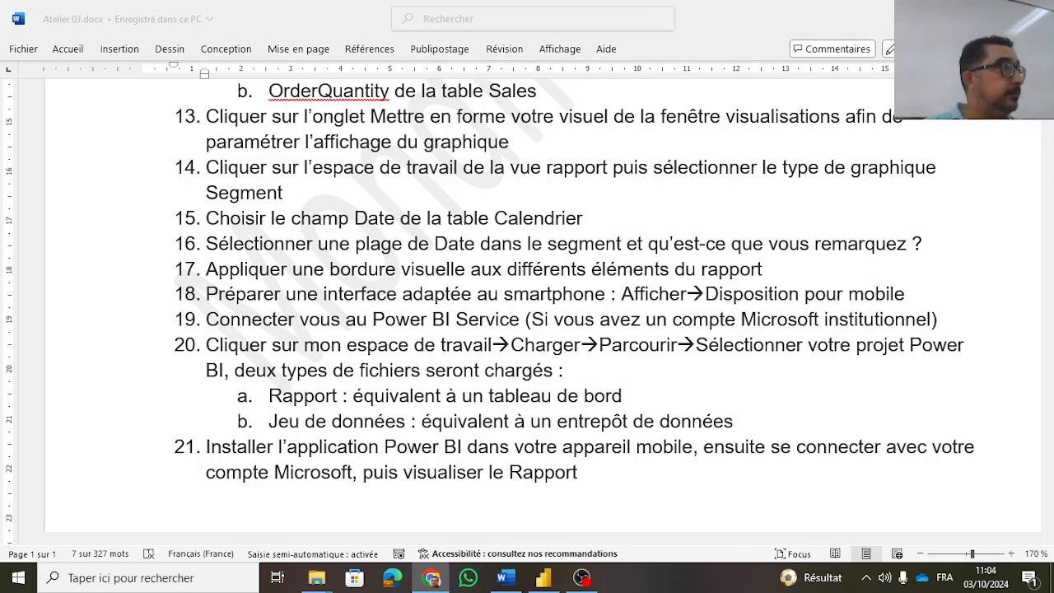
pyautogui.moveTo(0, 65); pyautogui.dragTo(288, 51)
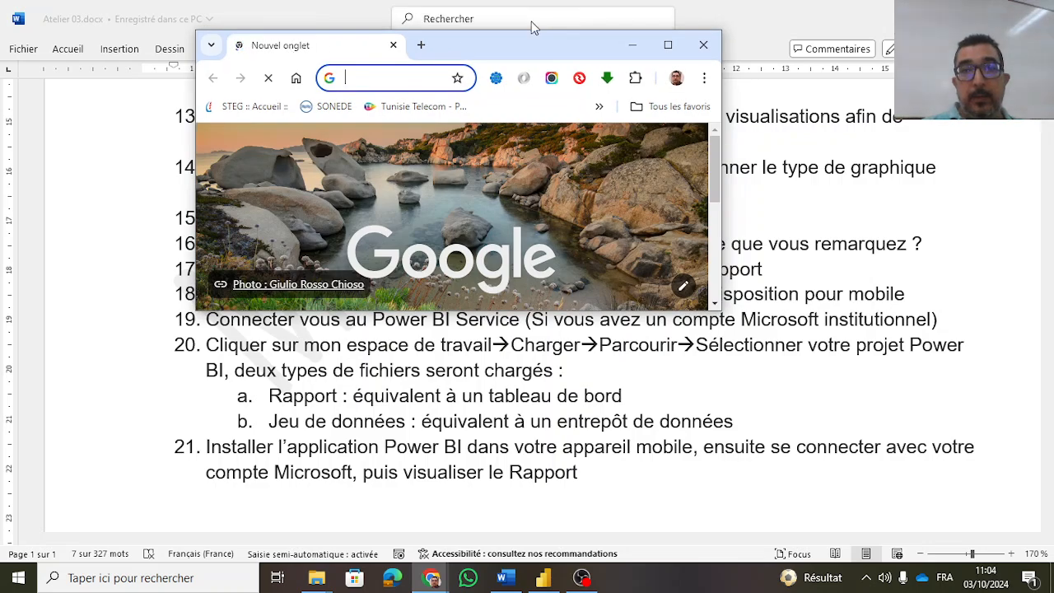
pyautogui.click(679, 43)
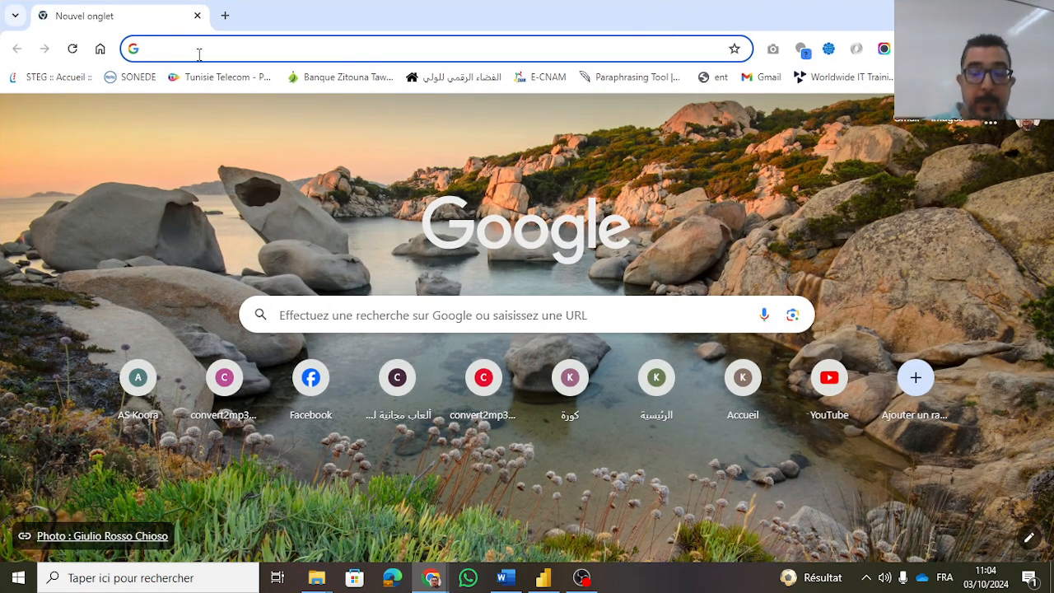
pyautogui.write('power')
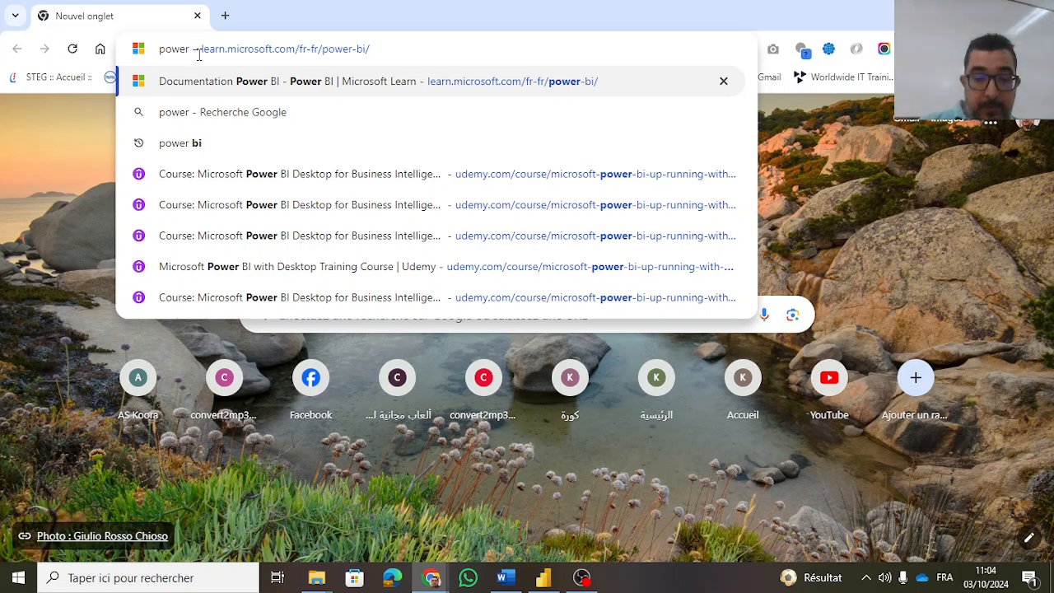
pyautogui.write('bi')
pyautogui.press('Return')
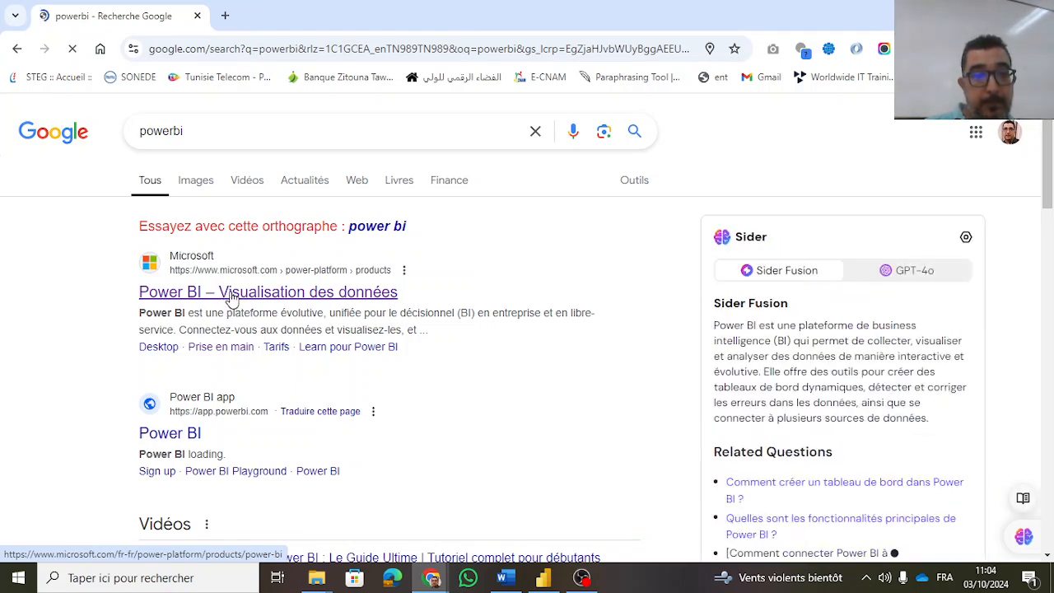
pyautogui.click(233, 292)
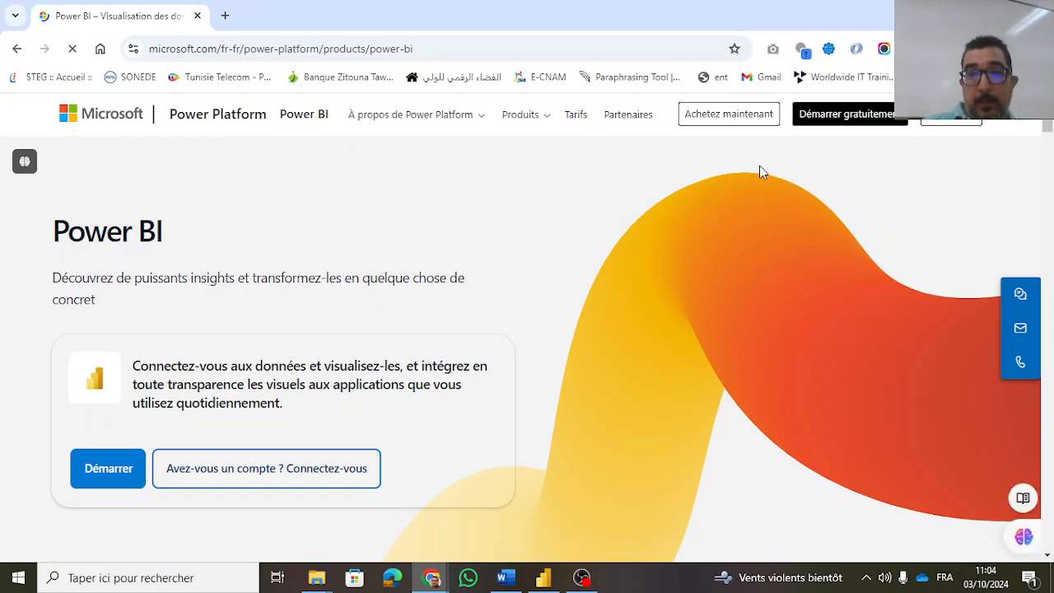
pyautogui.click(947, 122)
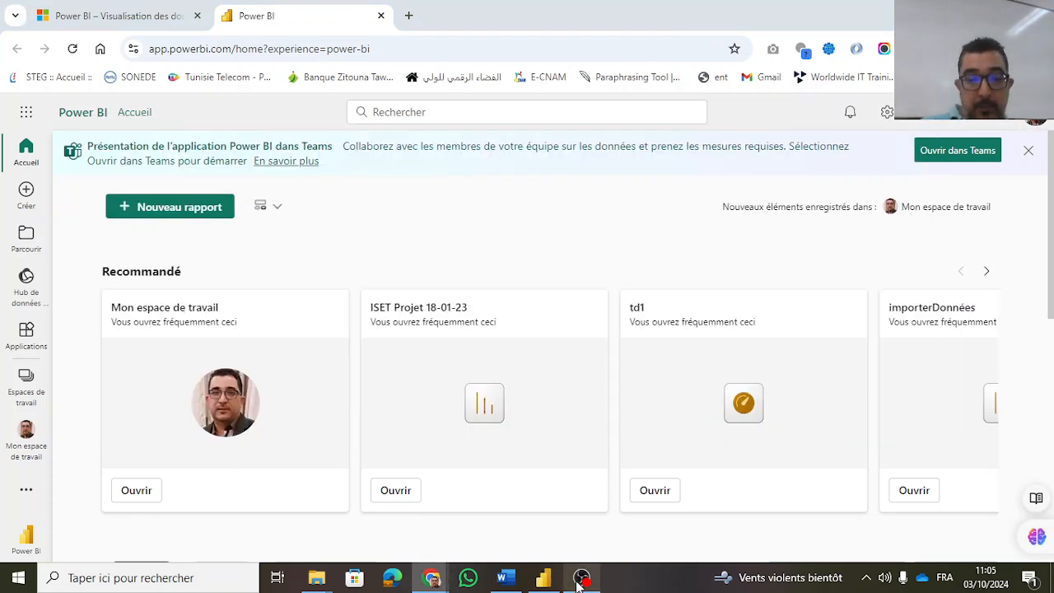
# Step: Check instruction 20 in the Word worksheet, then switch back to Chrome and open Mon espace de travail in the Power BI service
pyautogui.click(537, 580)
pyautogui.click(506, 580)
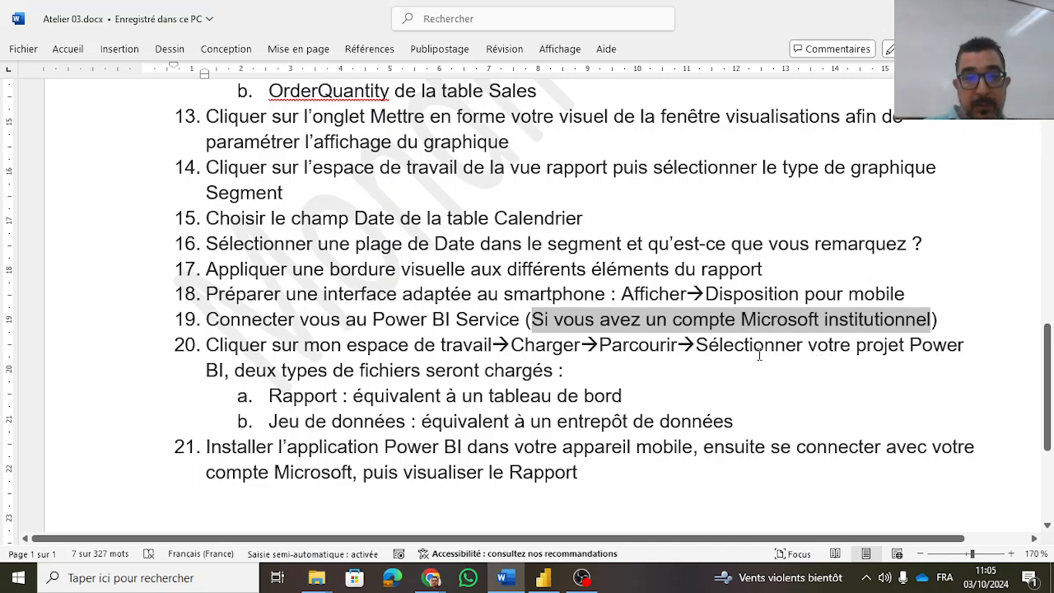
pyautogui.hotkey('alt', 'Tab')
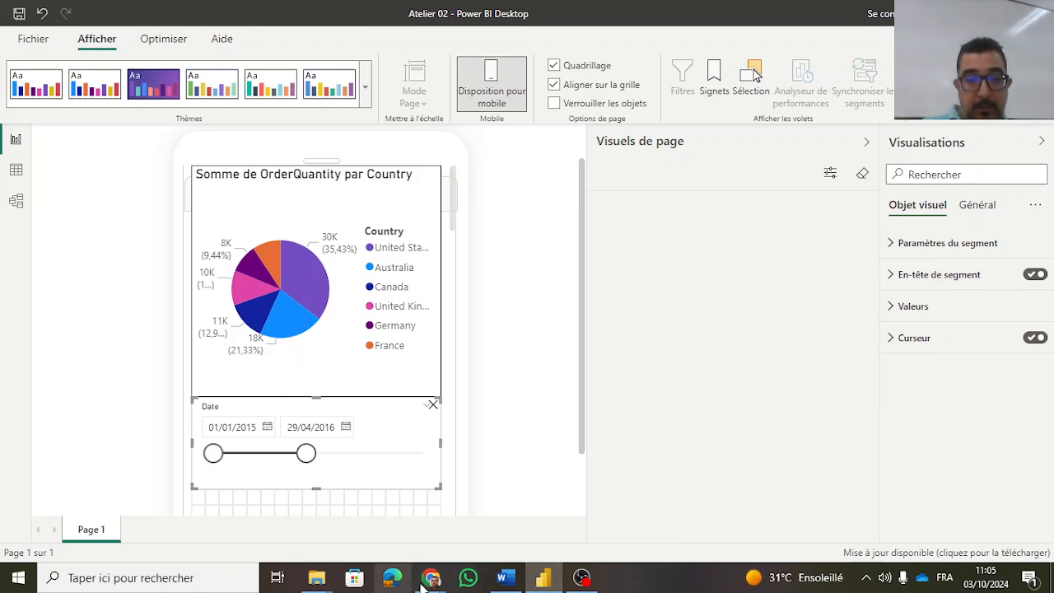
pyautogui.moveTo(430, 579)
pyautogui.click(504, 517)
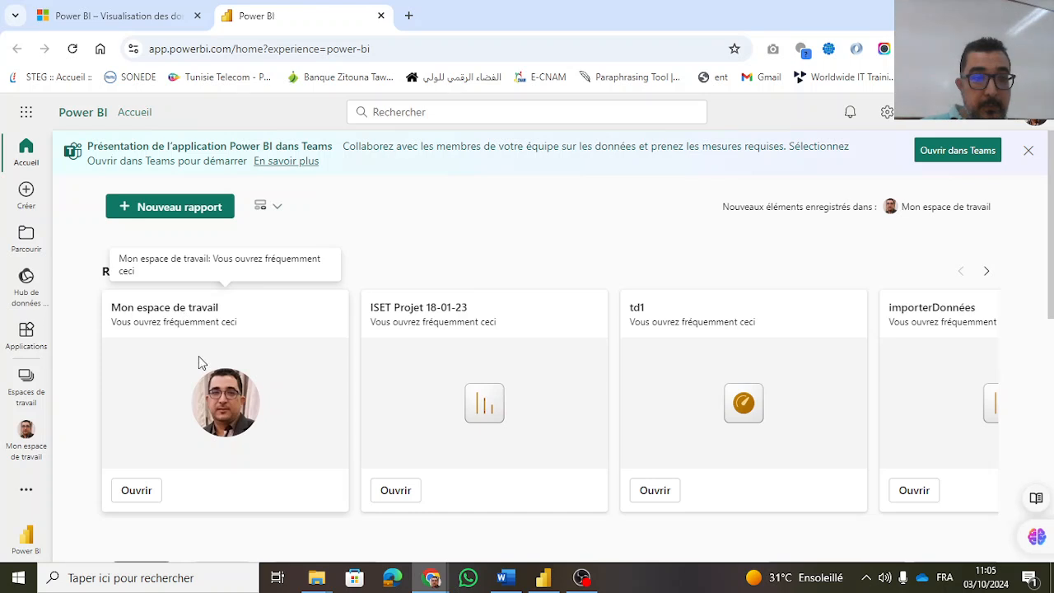
pyautogui.click(177, 316)
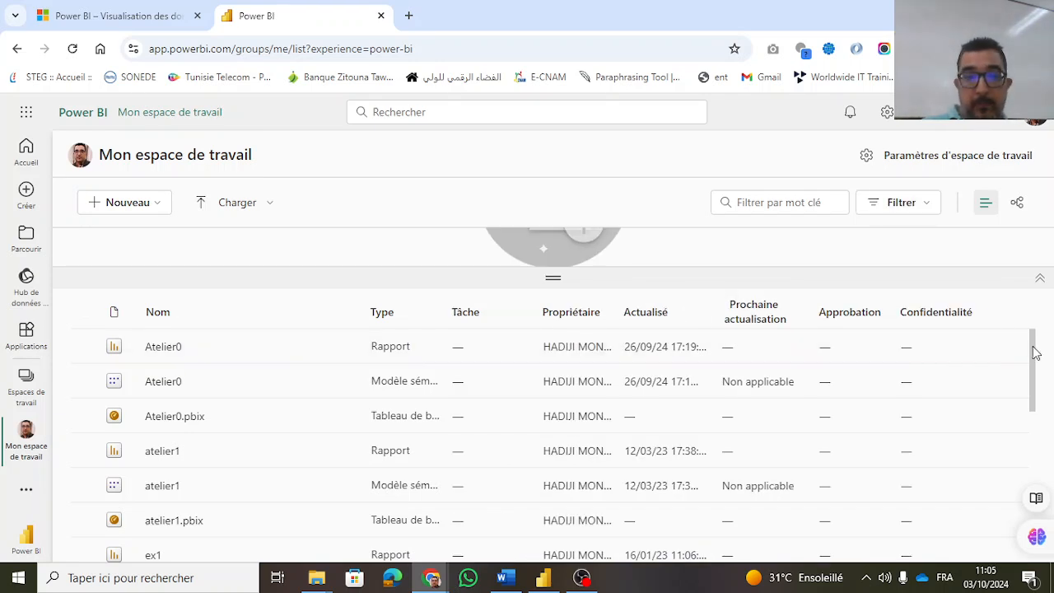
pyautogui.moveTo(1032, 342)
pyautogui.mouseDown()
pyautogui.moveTo(1031, 373)
pyautogui.moveTo(1034, 332)
pyautogui.mouseUp()
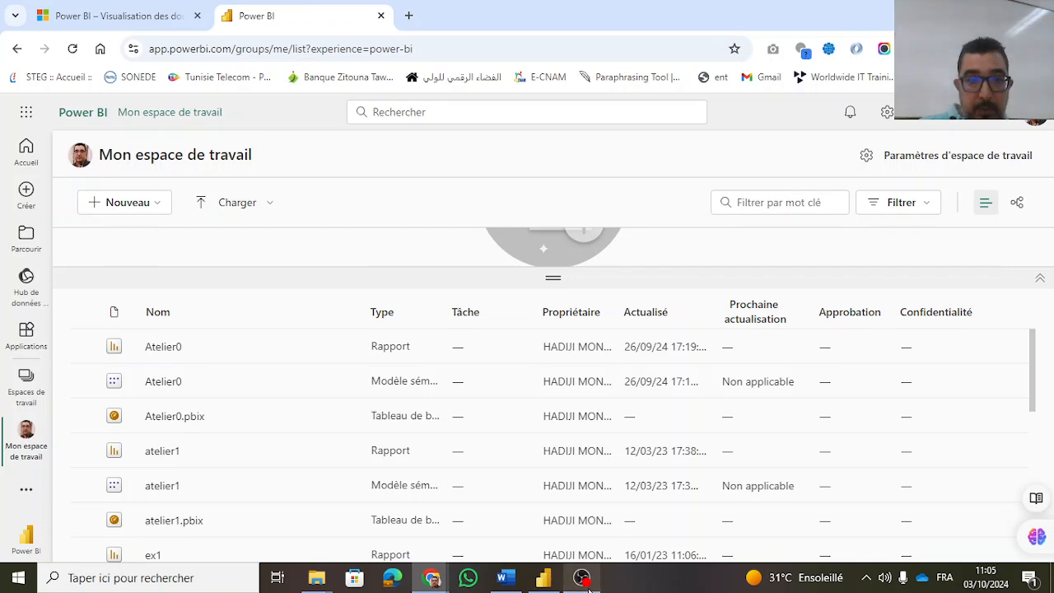
# Step: Check the upload instruction in Word again, then switch to Power BI Desktop and save the Atelier 02 report
pyautogui.hotkey('alt', 'Tab')
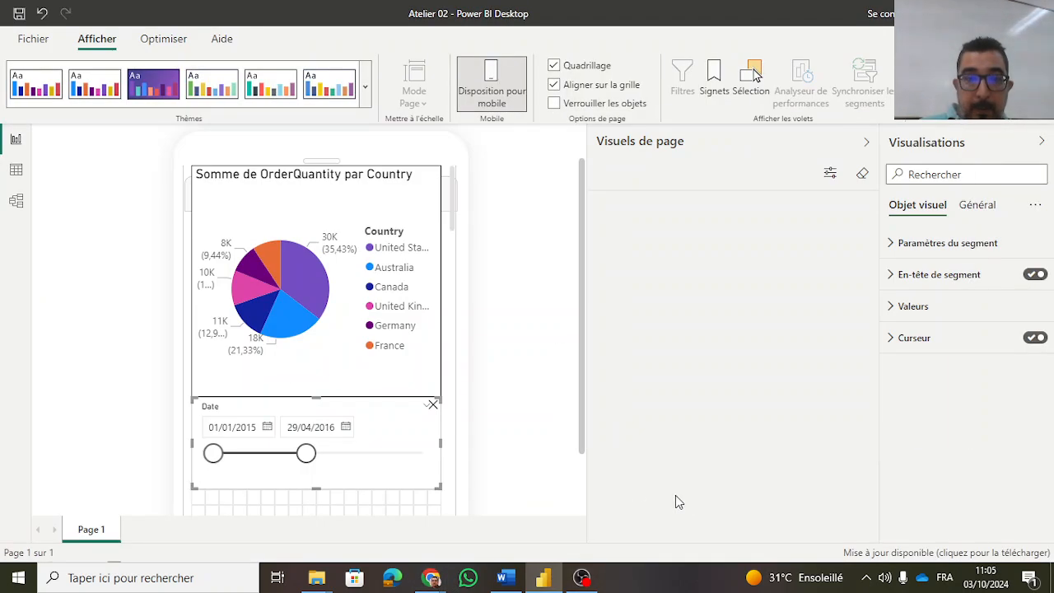
pyautogui.click(506, 580)
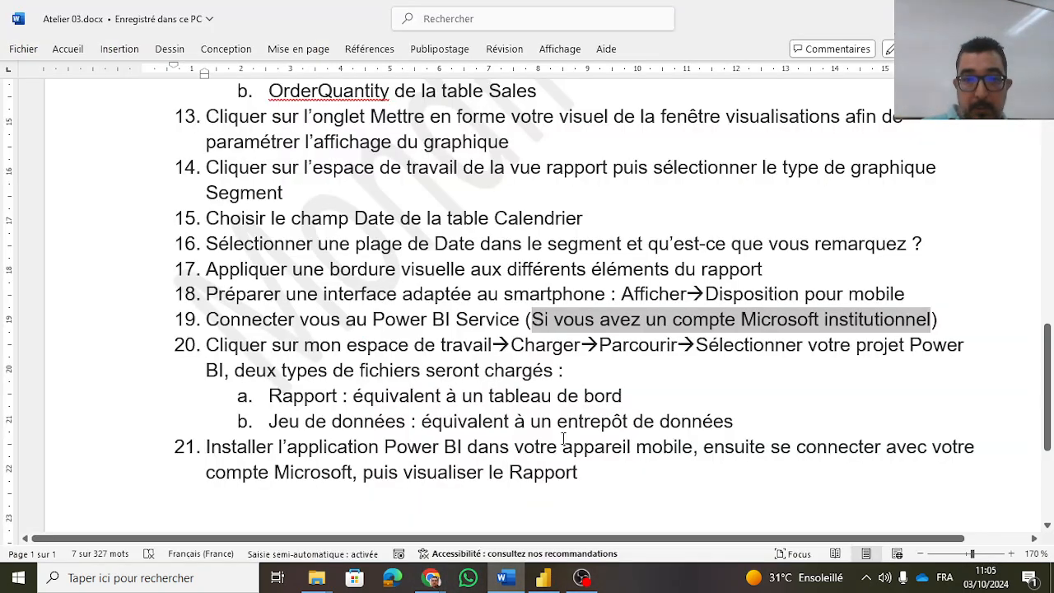
pyautogui.click(546, 579)
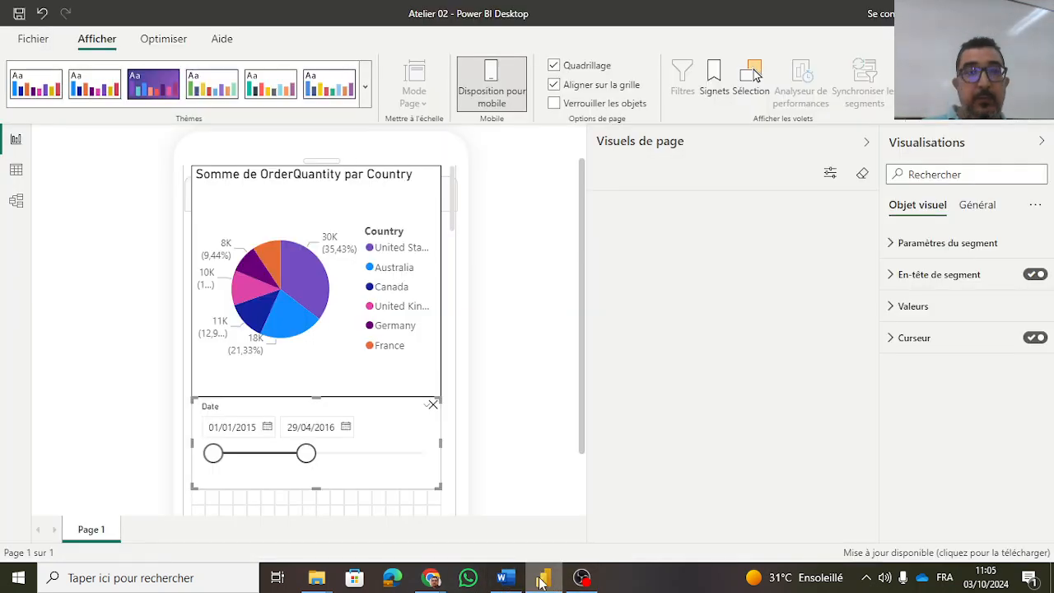
pyautogui.click(18, 14)
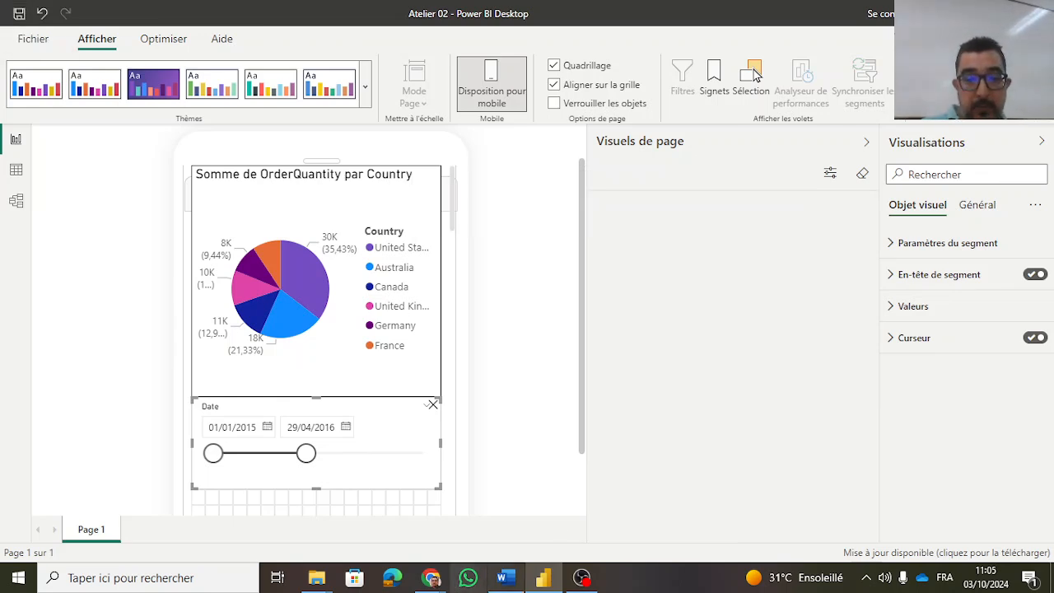
# Step: Switch to the Power BI service in Chrome and upload Atelier 02.pbix from D:\2024-2025\S1\IPST\Atelier BD Avancées\Atelier3 to Mon espace de travail
pyautogui.moveTo(429, 576)
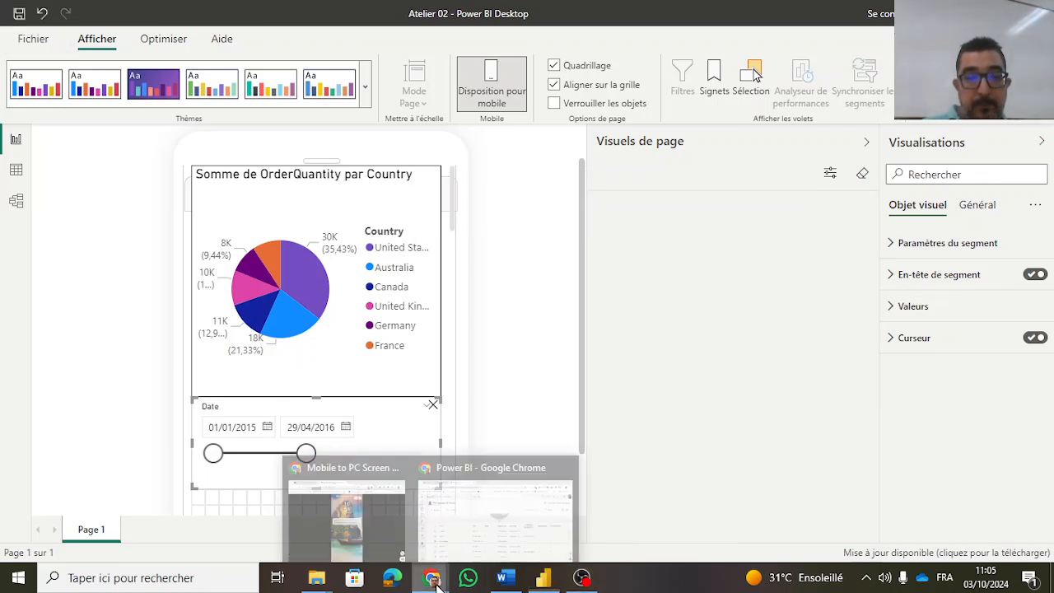
pyautogui.click(484, 512)
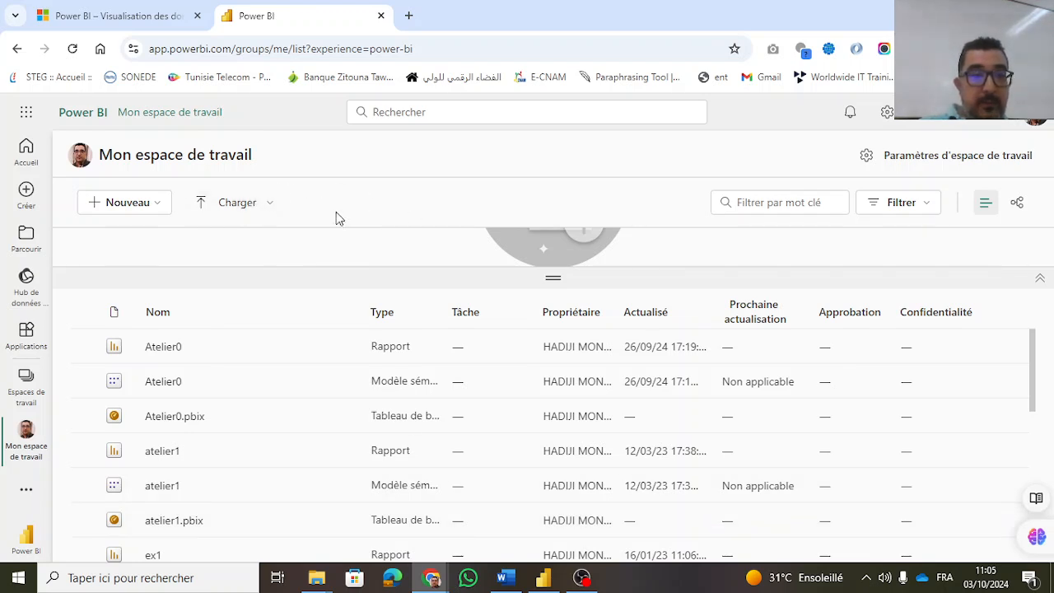
pyautogui.click(269, 207)
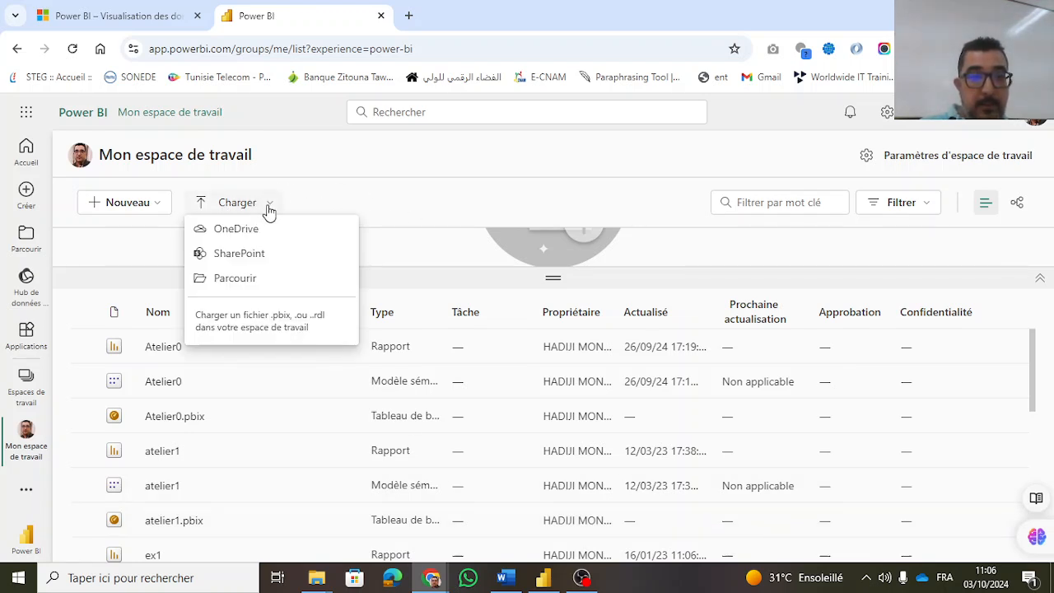
pyautogui.click(236, 280)
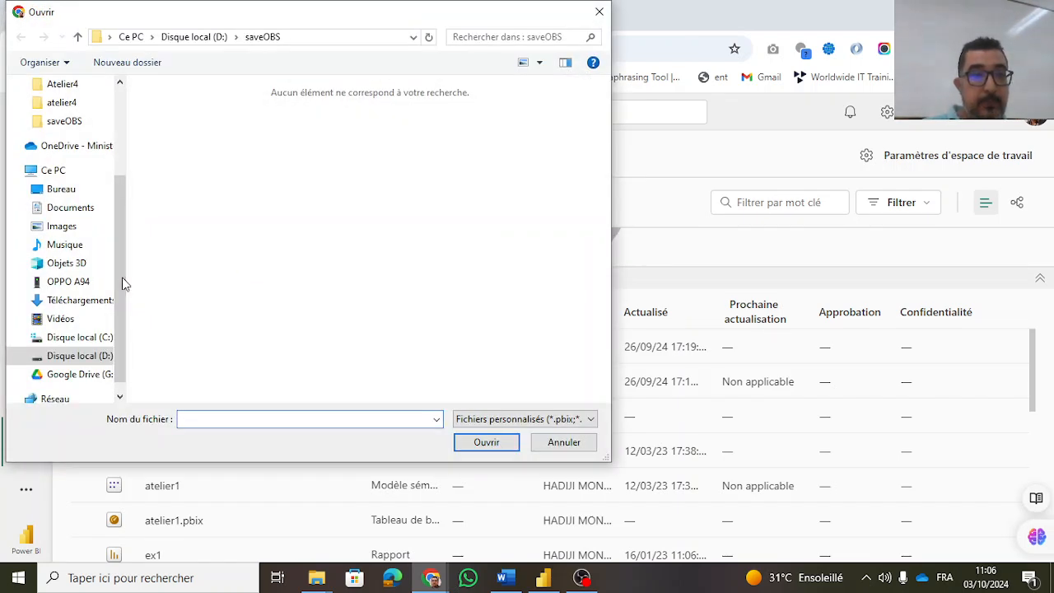
pyautogui.click(85, 359)
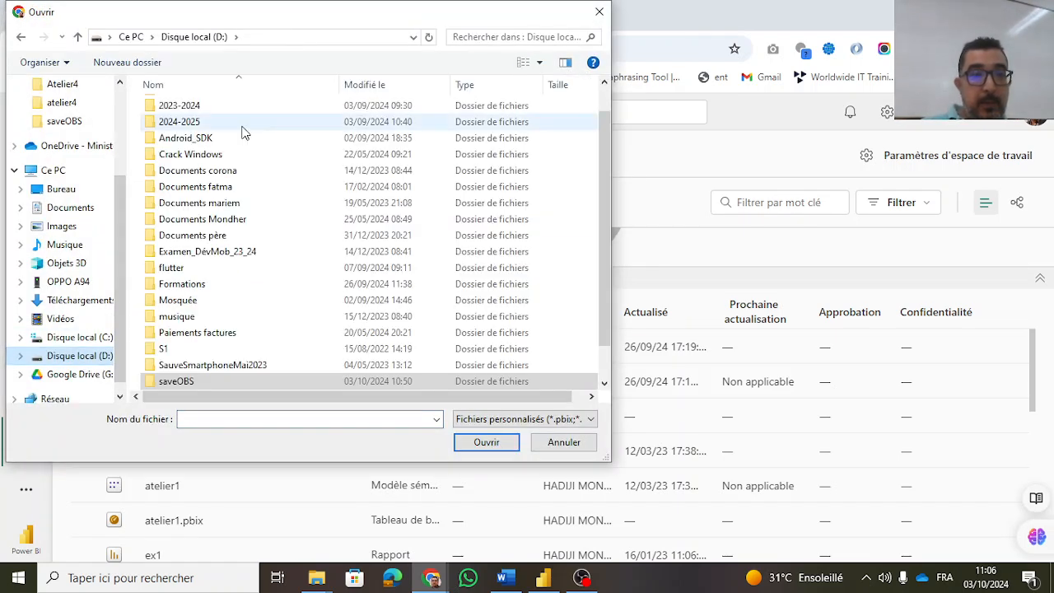
pyautogui.doubleClick(150, 121)
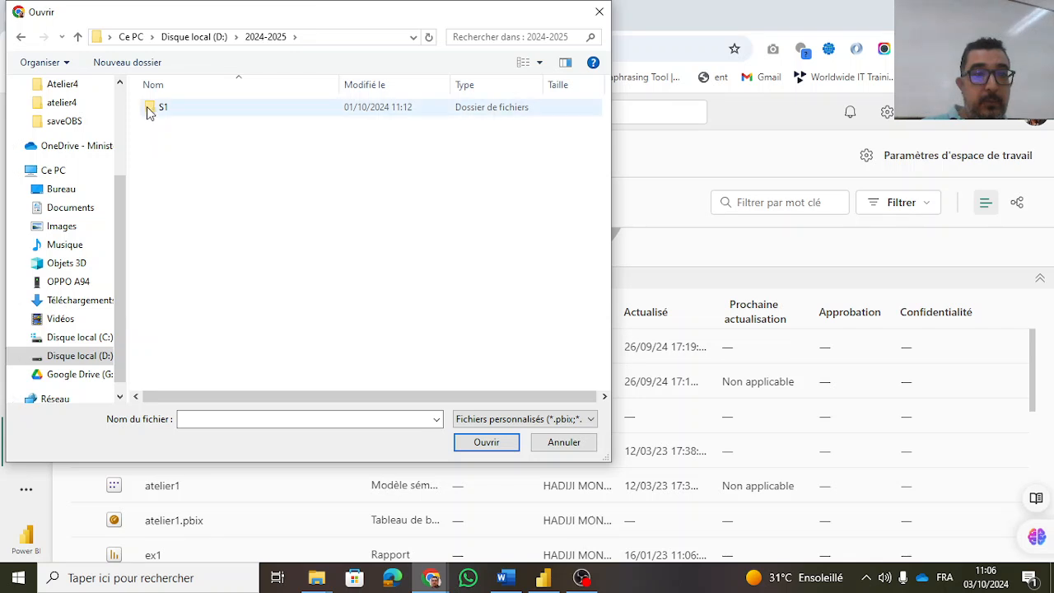
pyautogui.doubleClick(150, 108)
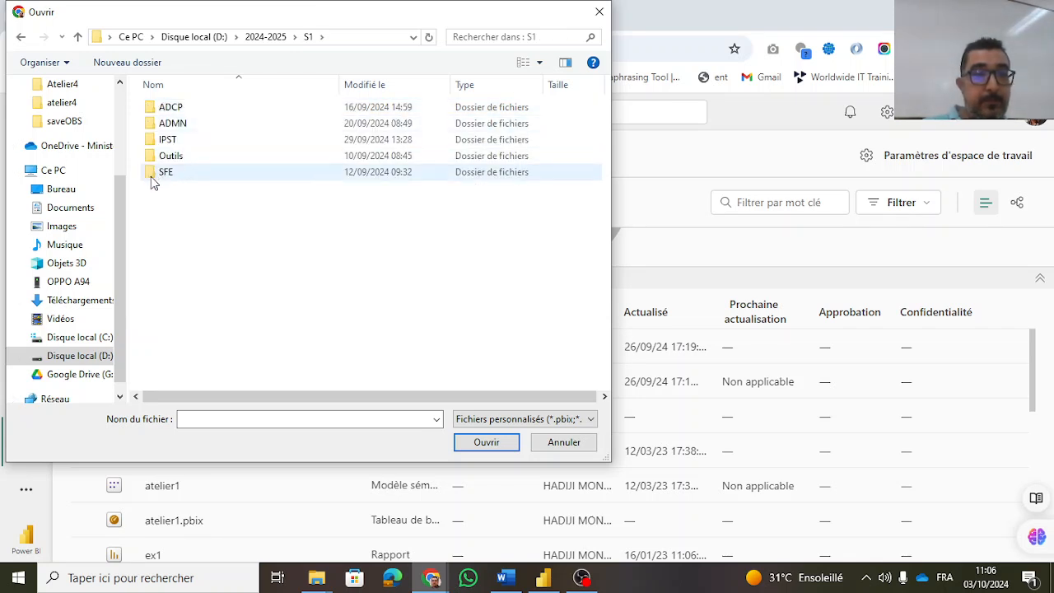
pyautogui.doubleClick(153, 141)
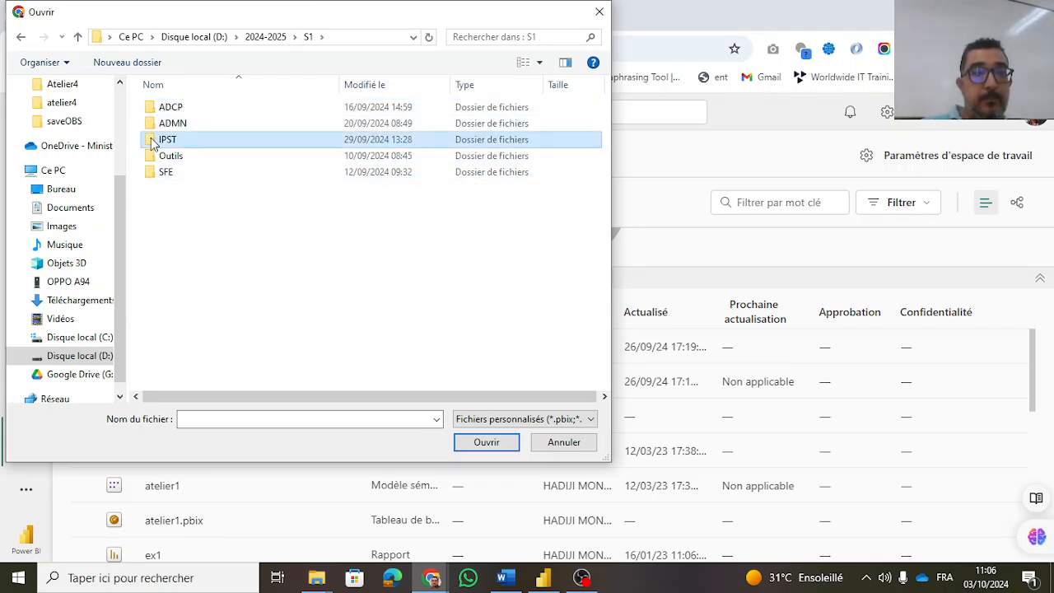
pyautogui.doubleClick(158, 109)
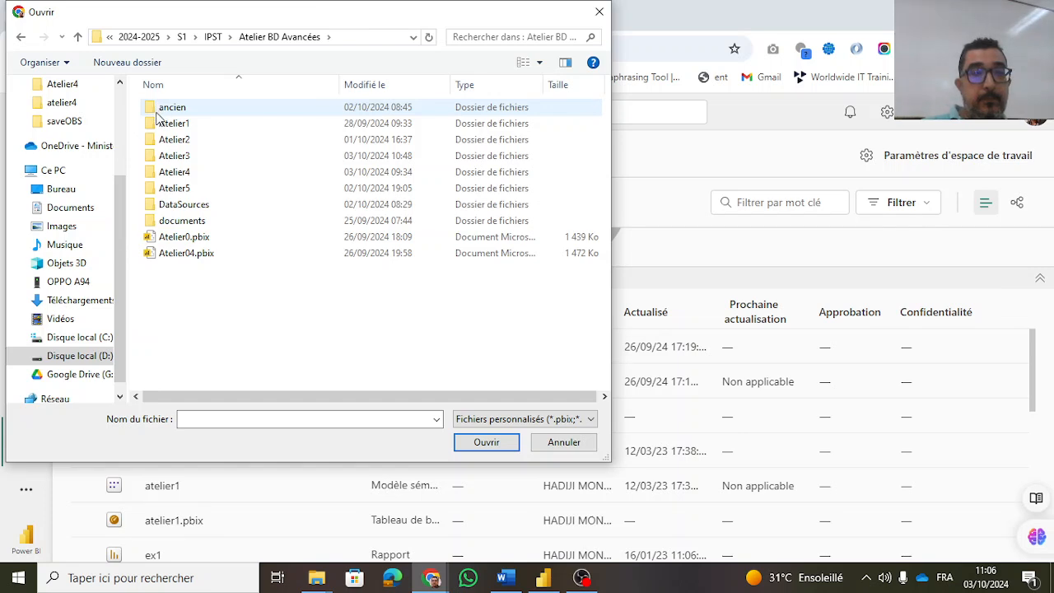
pyautogui.doubleClick(156, 157)
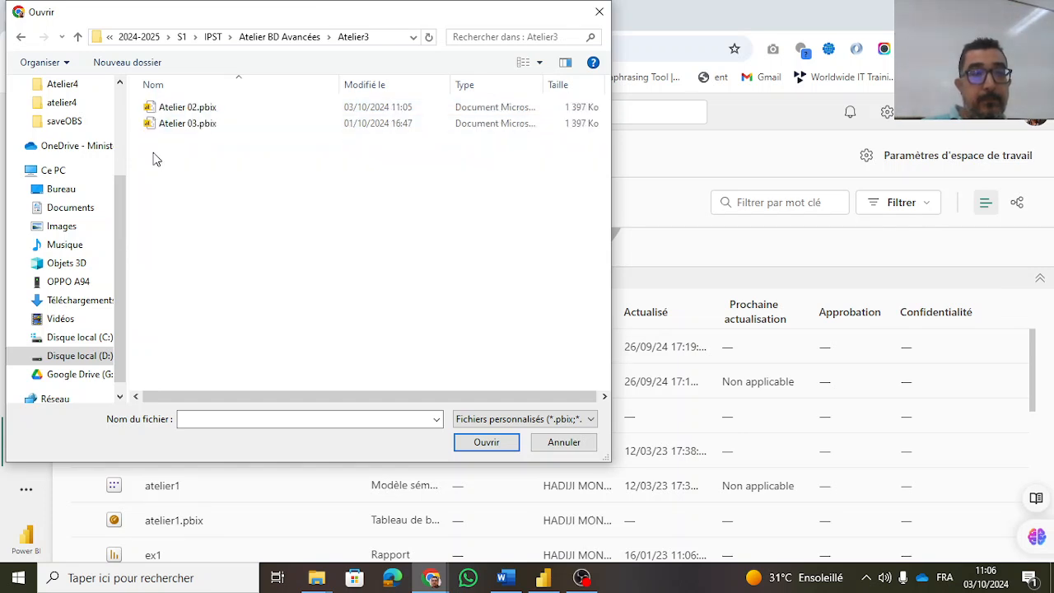
pyautogui.click(168, 108)
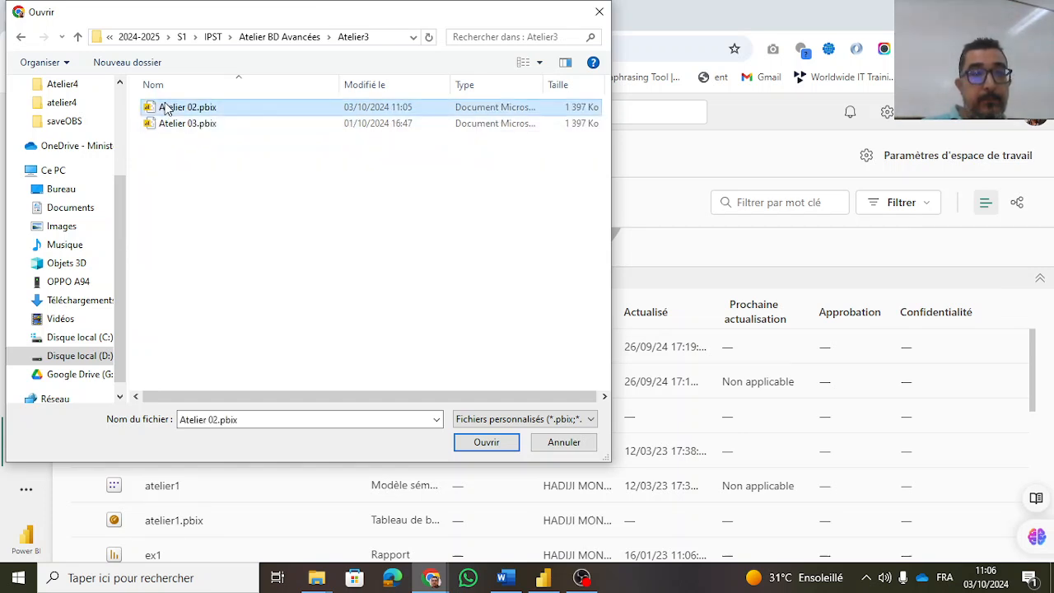
pyautogui.click(485, 443)
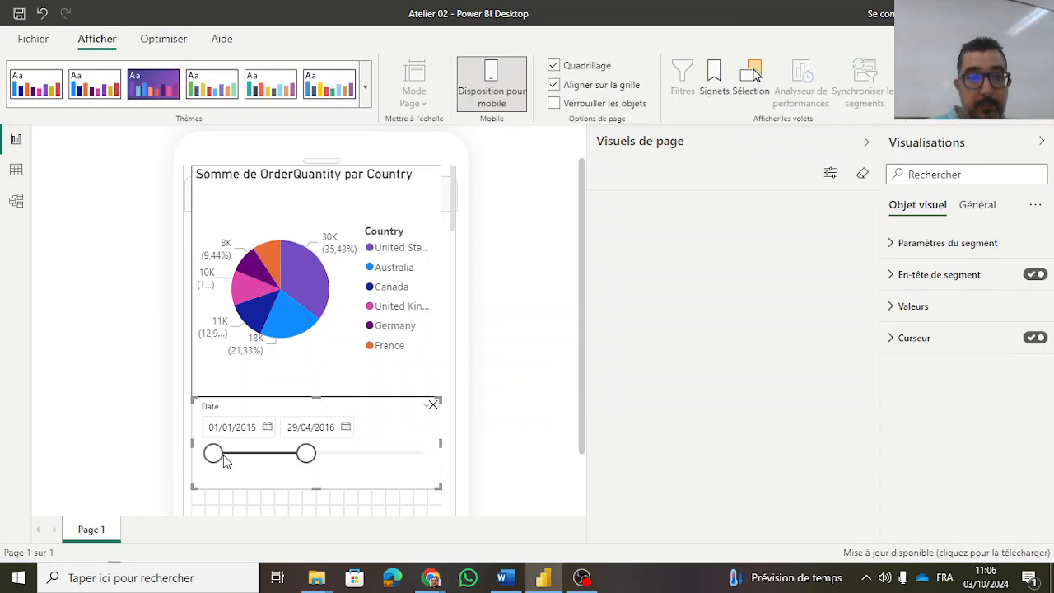
# Step: Compare the uploaded workspace items with instruction 20 in the Word worksheet, then open the Atelier 02 report in the Power BI service
pyautogui.click(506, 579)
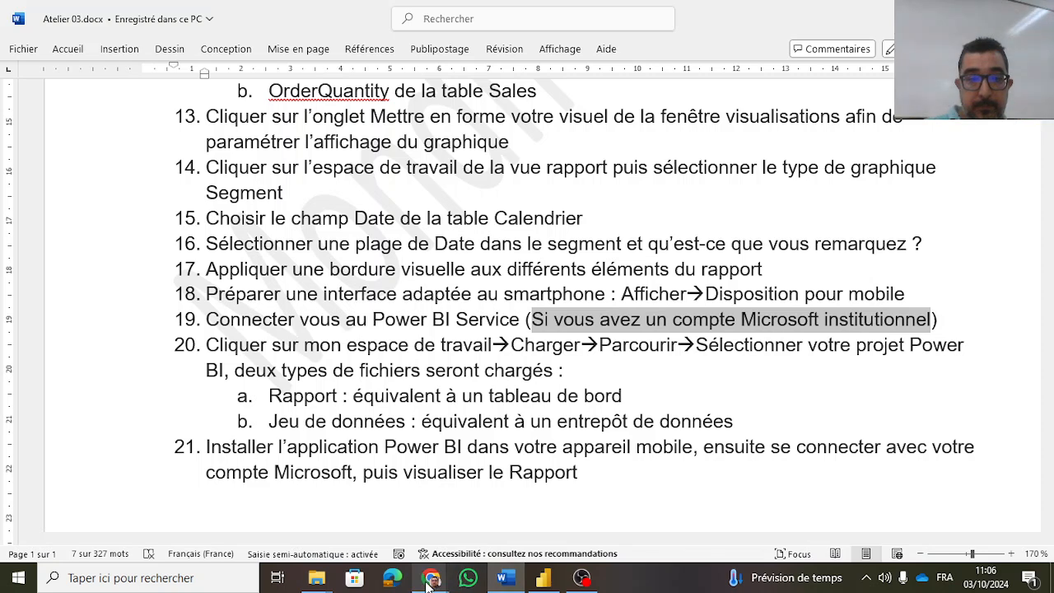
pyautogui.moveTo(431, 578)
pyautogui.click(474, 513)
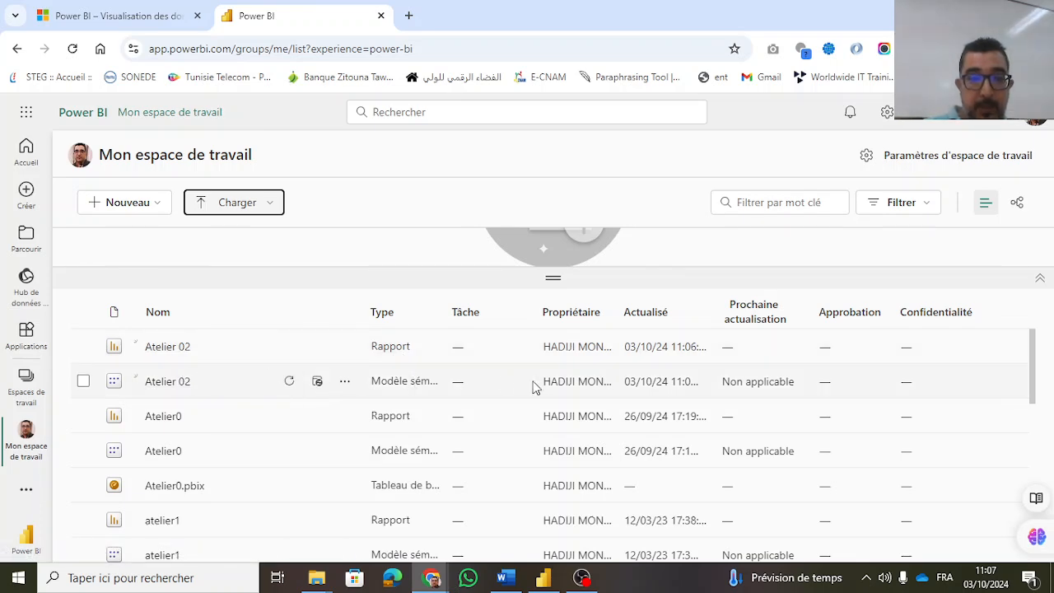
pyautogui.hotkey('alt', 'Tab')
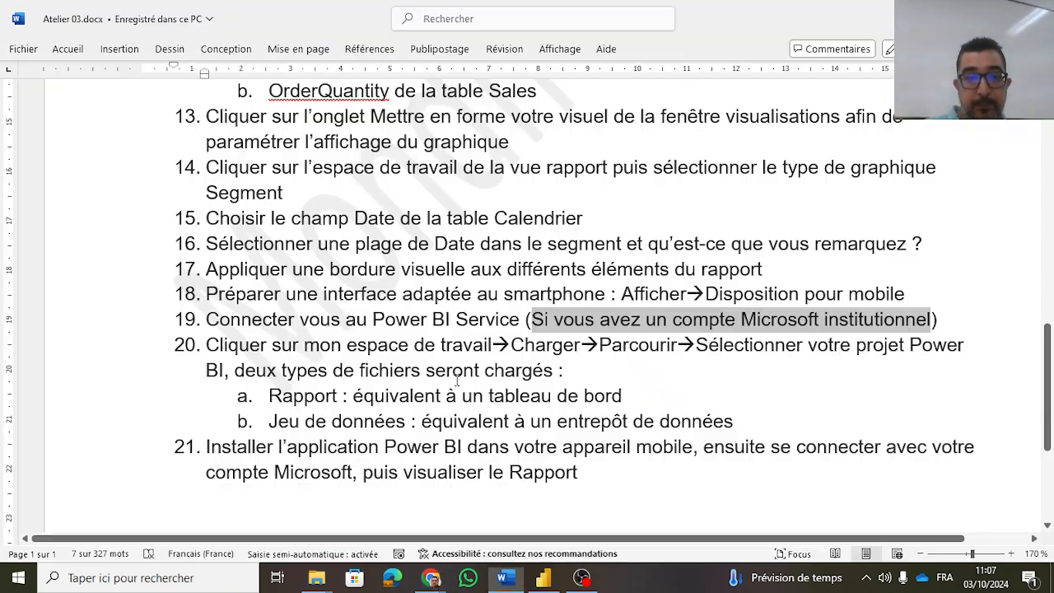
pyautogui.hotkey('alt', 'Tab')
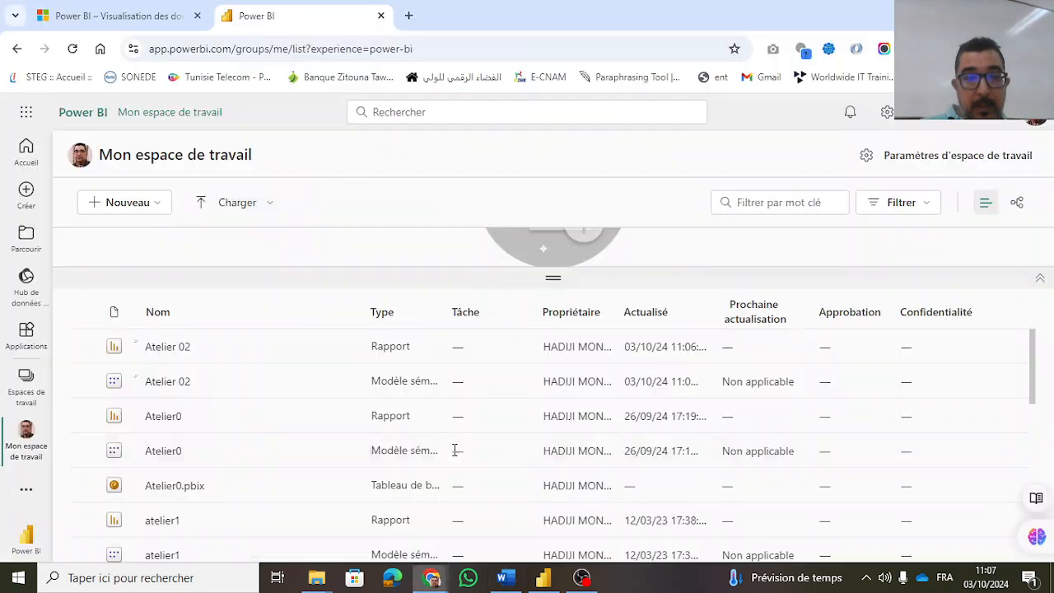
pyautogui.click(161, 354)
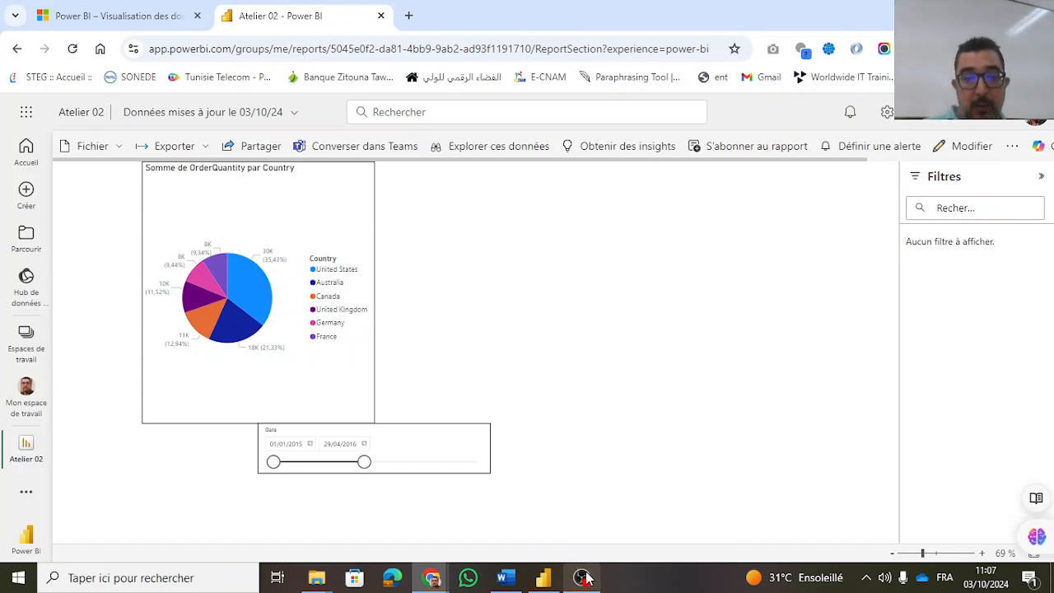
# Step: Read instruction 21 in the Word worksheet about the Power BI mobile app, then switch to the mirrored phone screen in Chrome
pyautogui.click(507, 579)
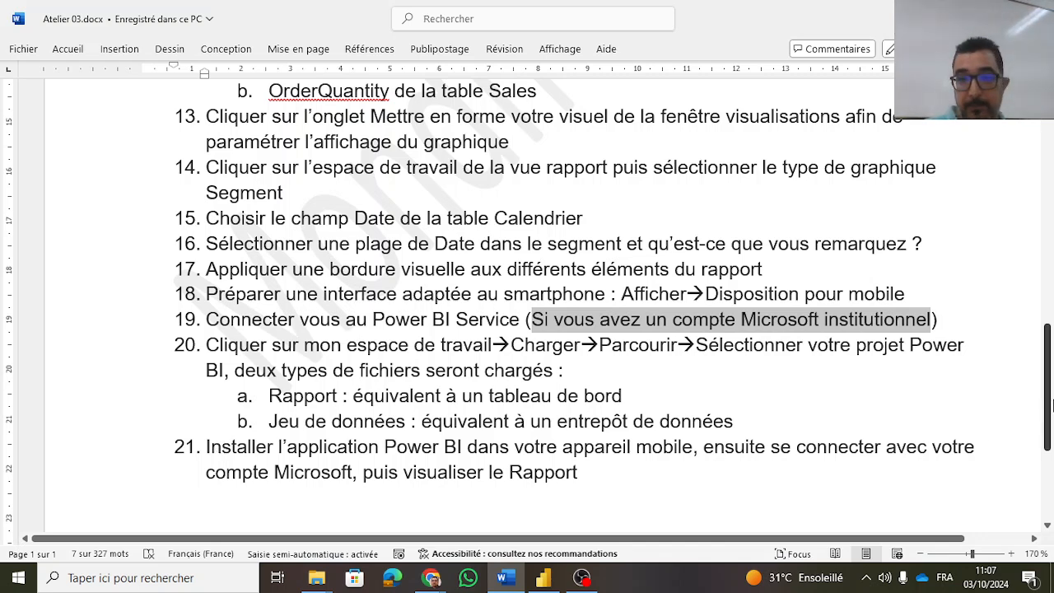
pyautogui.moveTo(1048, 389); pyautogui.dragTo(1043, 434)
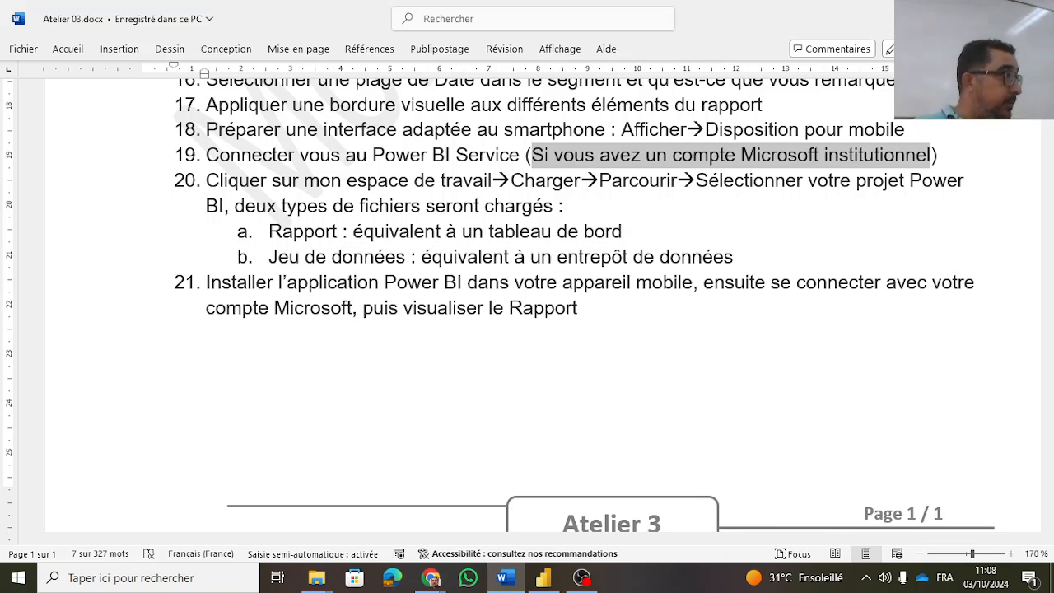
pyautogui.moveTo(0, 25); pyautogui.dragTo(565, 11)
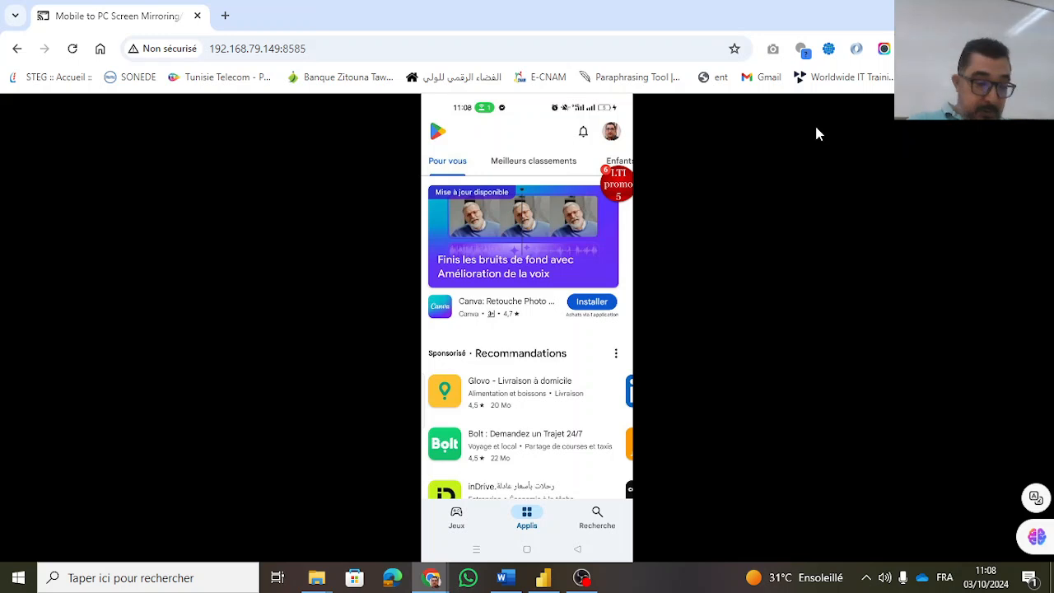
# Step: Search the mirrored phone's Play Store for power, then open the Atelier 02 report in the Power BI mobile app
pyautogui.click(602, 517)
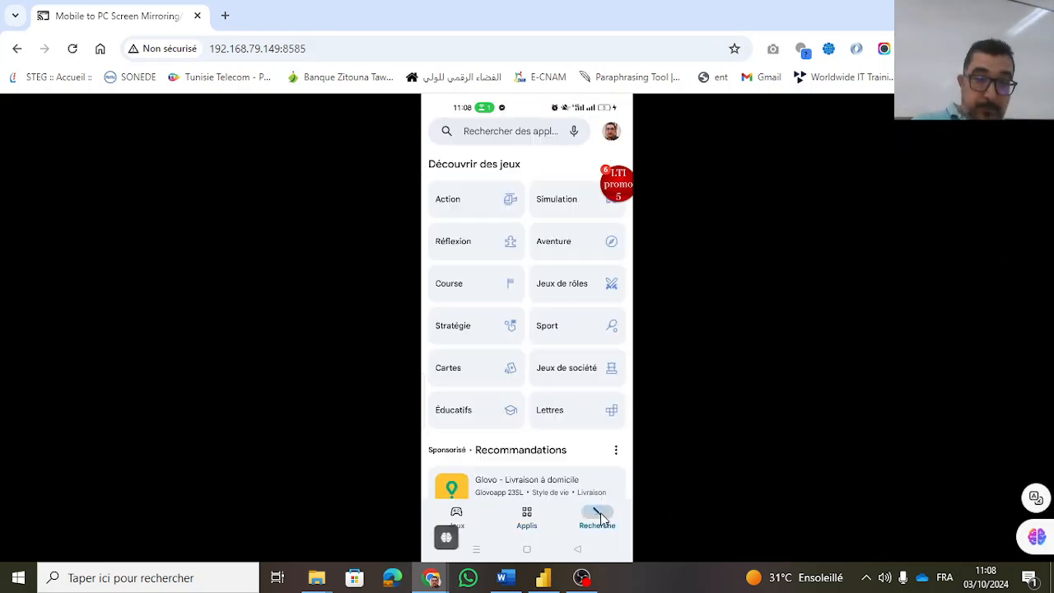
pyautogui.click(602, 517)
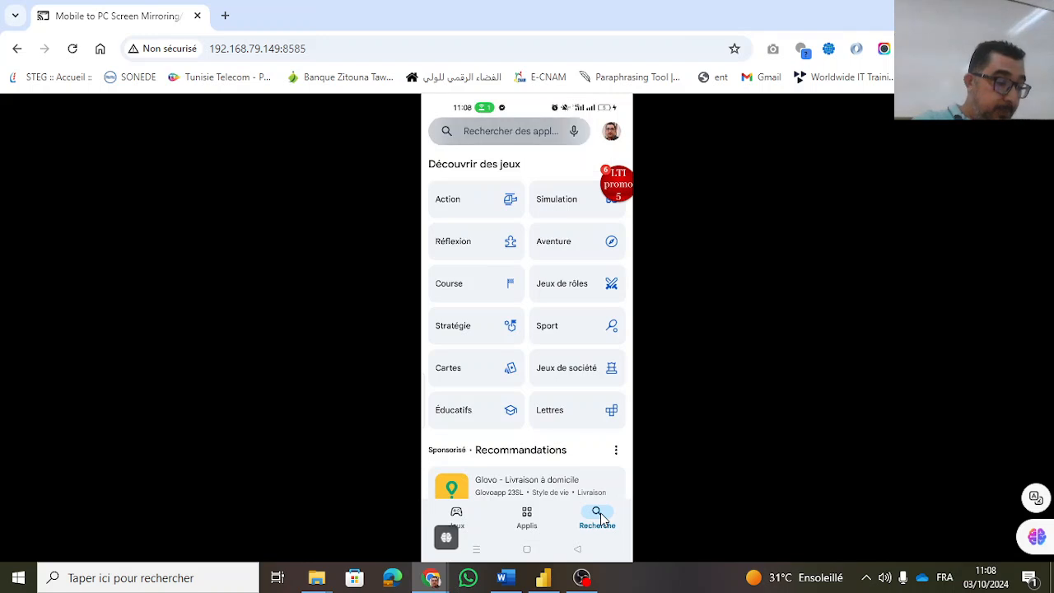
pyautogui.write('power')
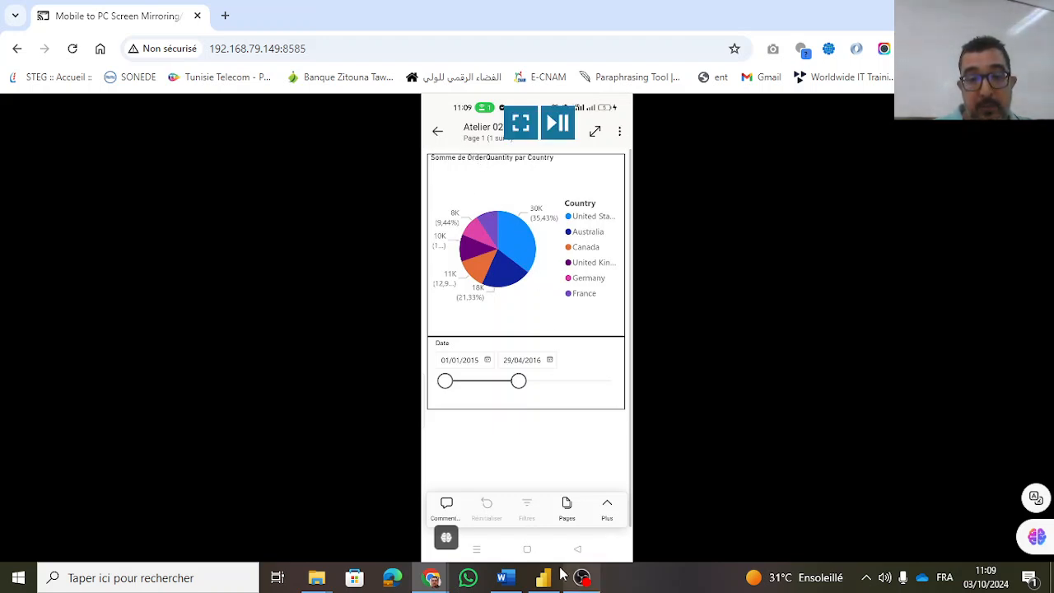
# Step: Switch to Power BI Desktop and look through the file commands for the Atelier 02 report
pyautogui.moveTo(546, 577)
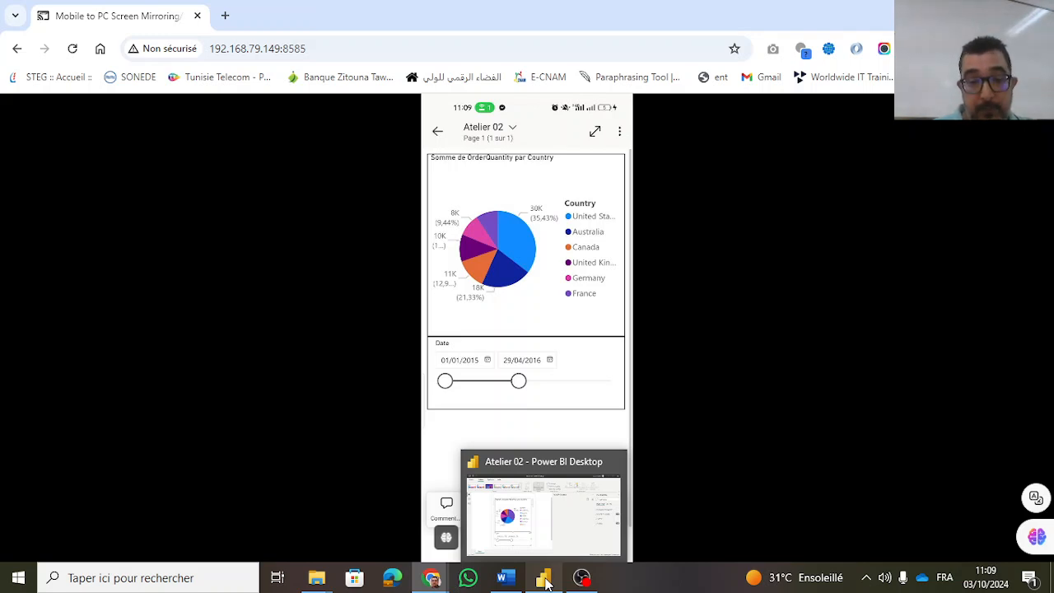
pyautogui.click(545, 579)
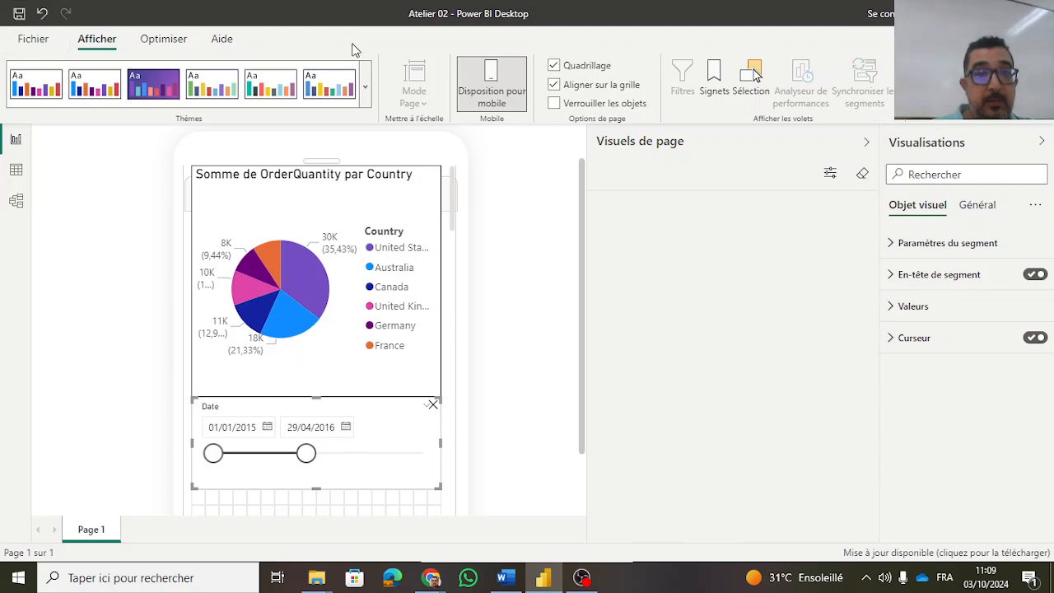
pyautogui.click(33, 41)
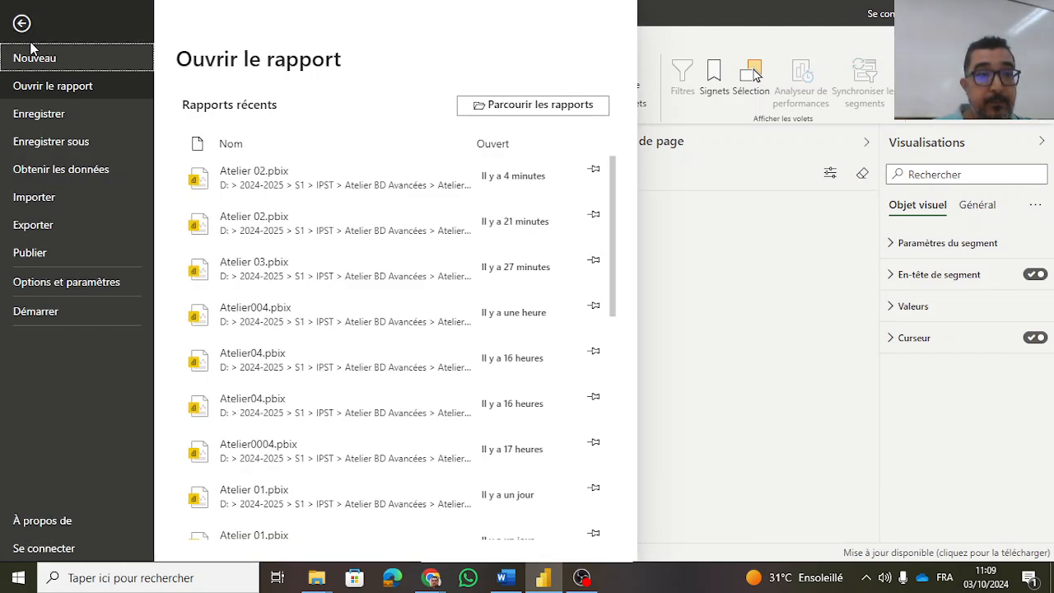
pyautogui.click(21, 23)
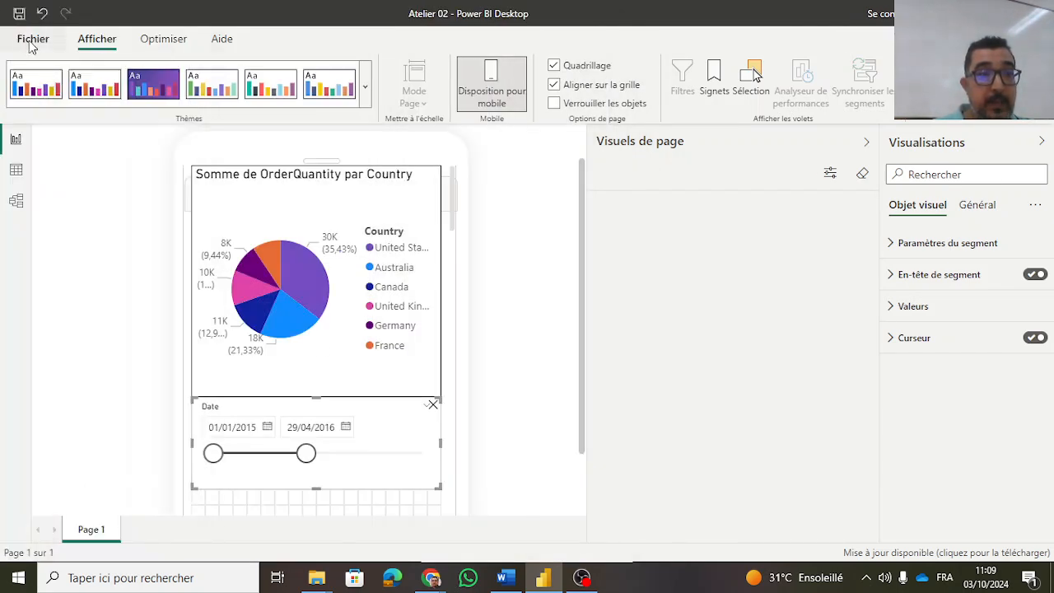
pyautogui.click(31, 41)
pyautogui.click(731, 13)
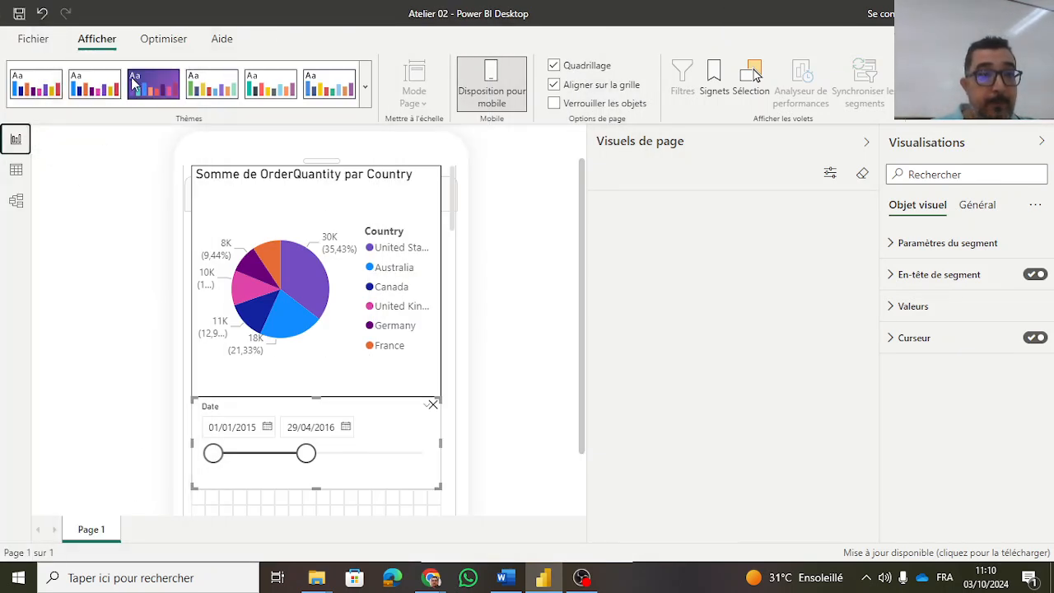
# Step: Turn off the report's mobile layout, then display the Calendrier table data and the model's table relationships
pyautogui.click(16, 170)
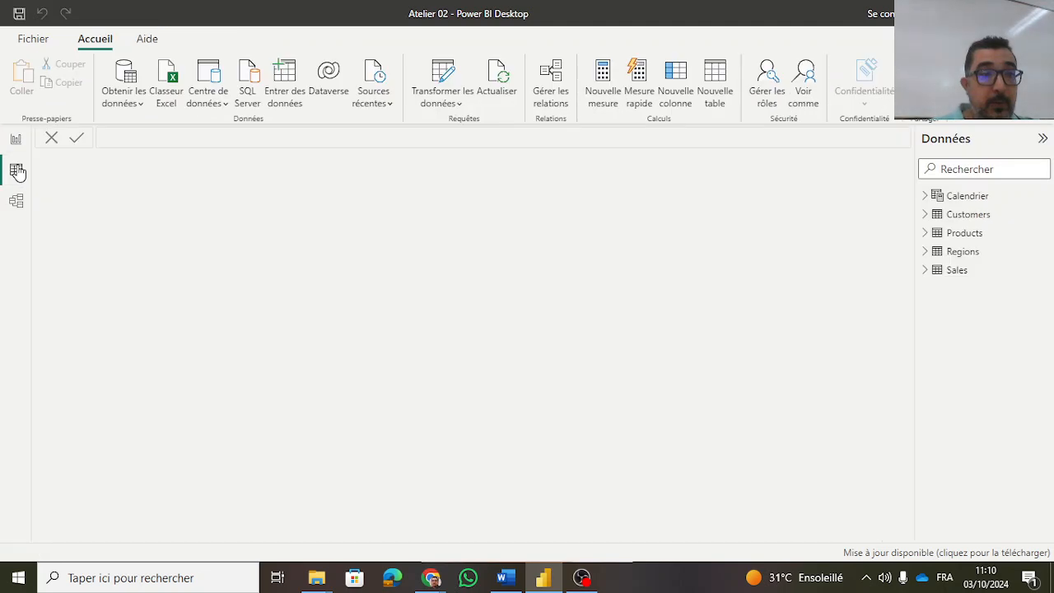
pyautogui.click(15, 140)
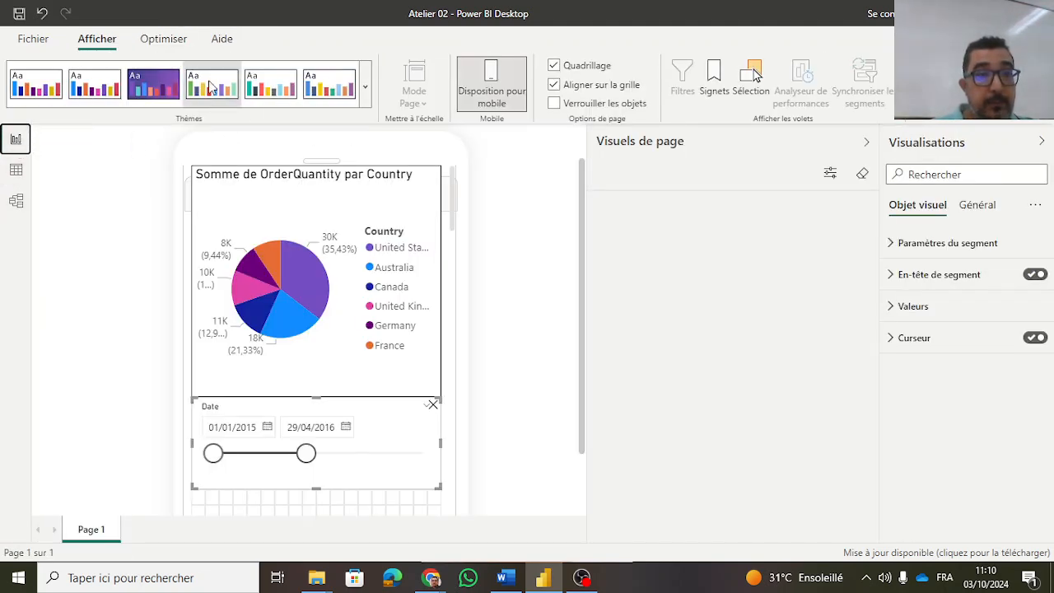
pyautogui.click(163, 40)
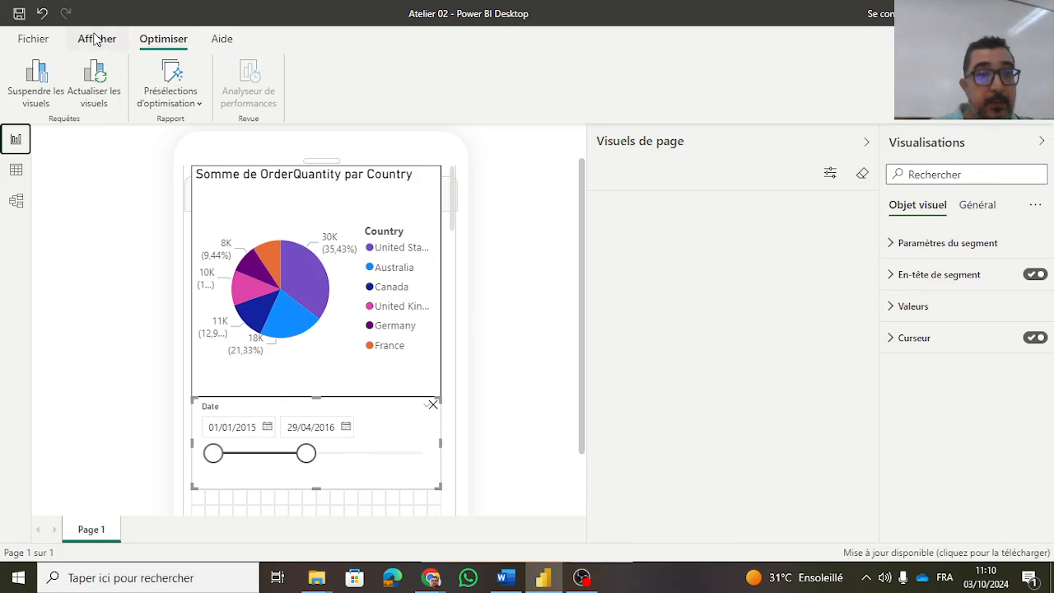
pyautogui.click(96, 40)
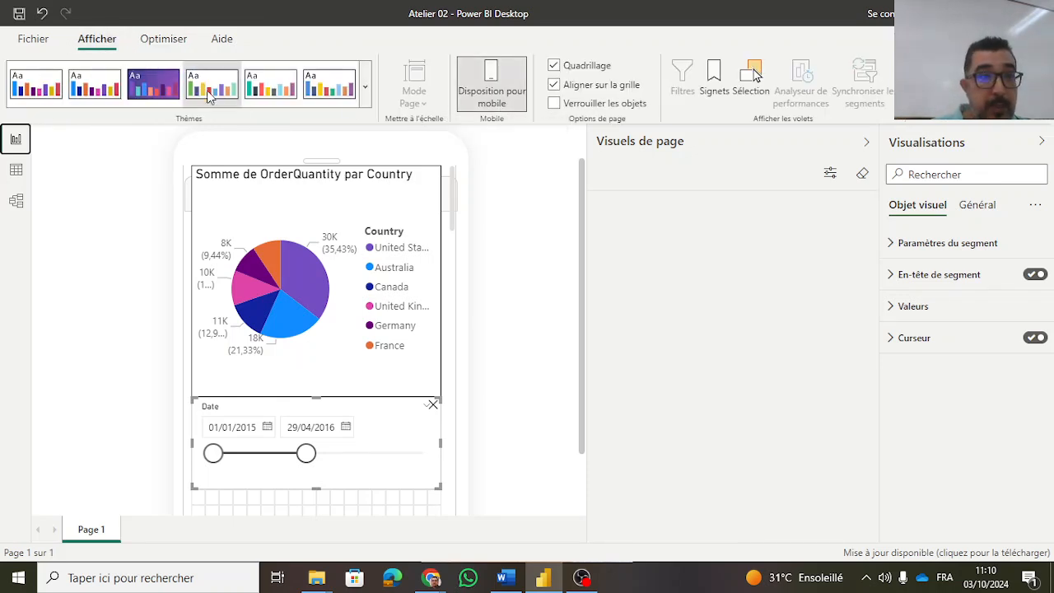
pyautogui.click(489, 89)
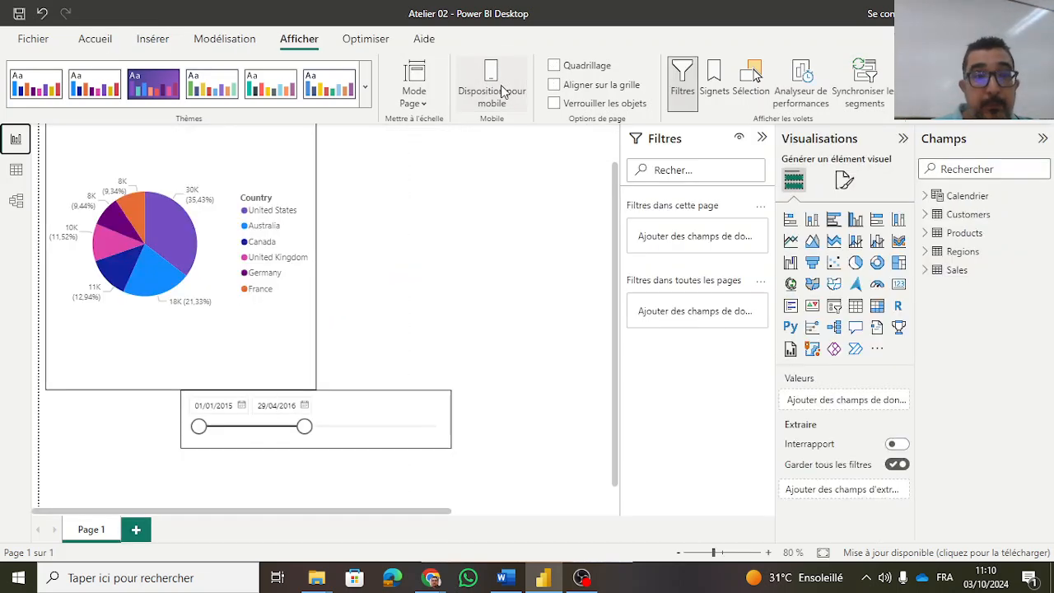
pyautogui.click(17, 171)
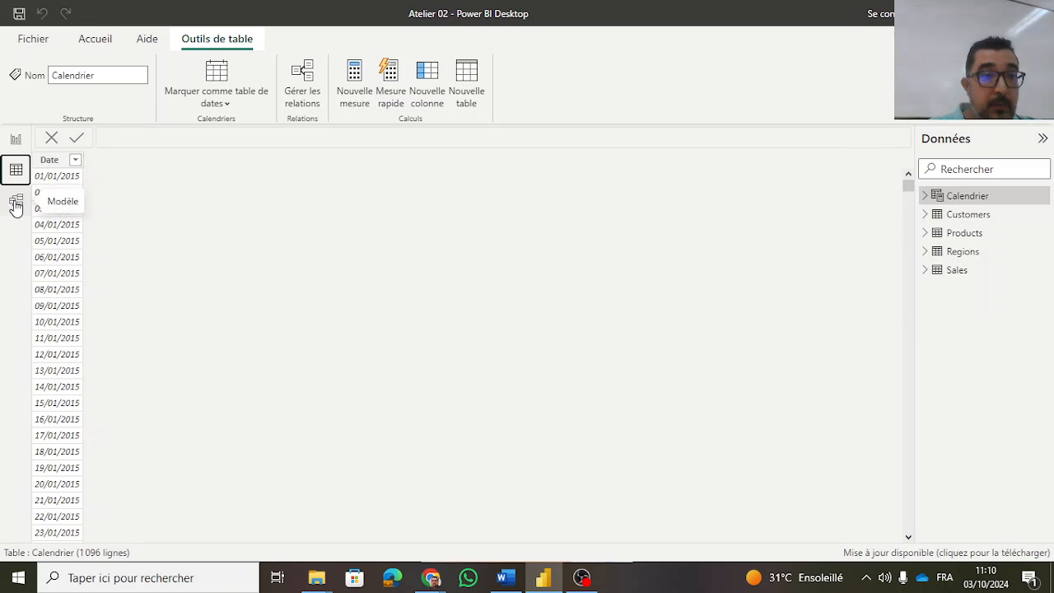
pyautogui.click(16, 202)
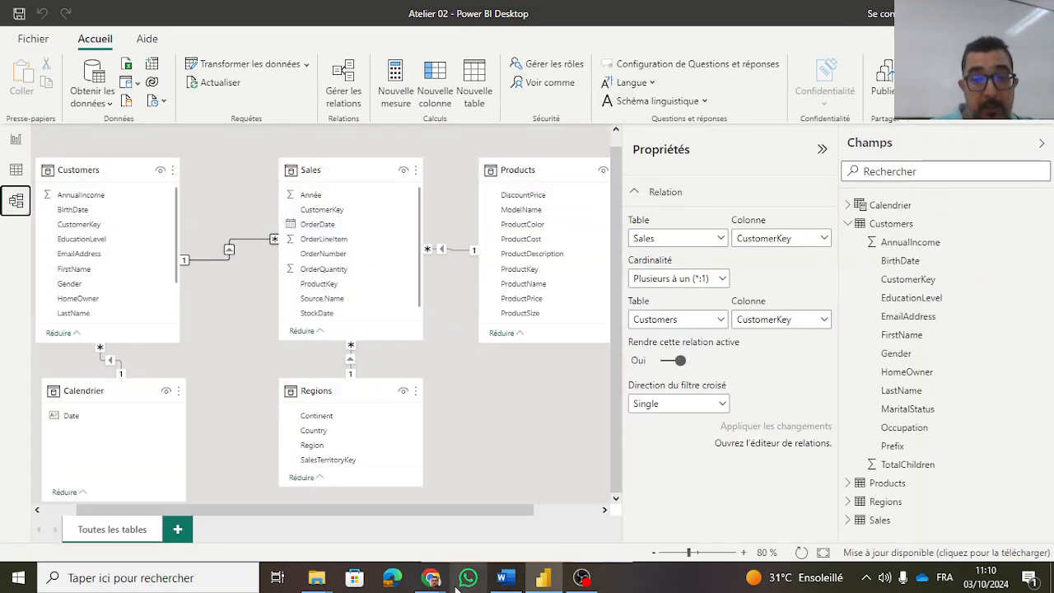
# Step: Switch to Chrome to view the Atelier 02 report in the Power BI service, then display the mirrored phone screen
pyautogui.moveTo(432, 579)
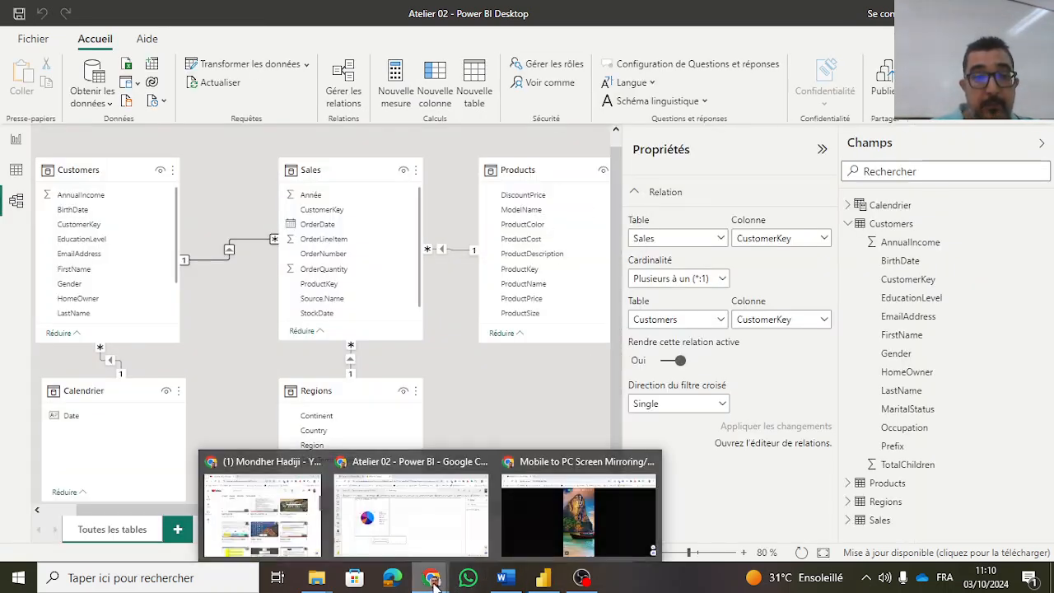
pyautogui.click(425, 519)
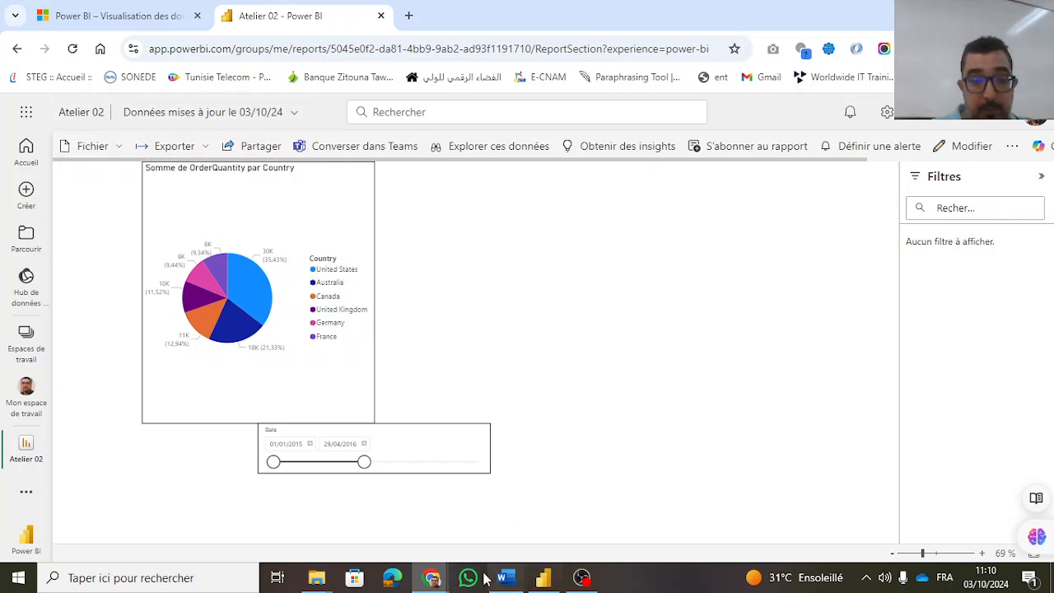
pyautogui.moveTo(431, 579)
pyautogui.click(532, 512)
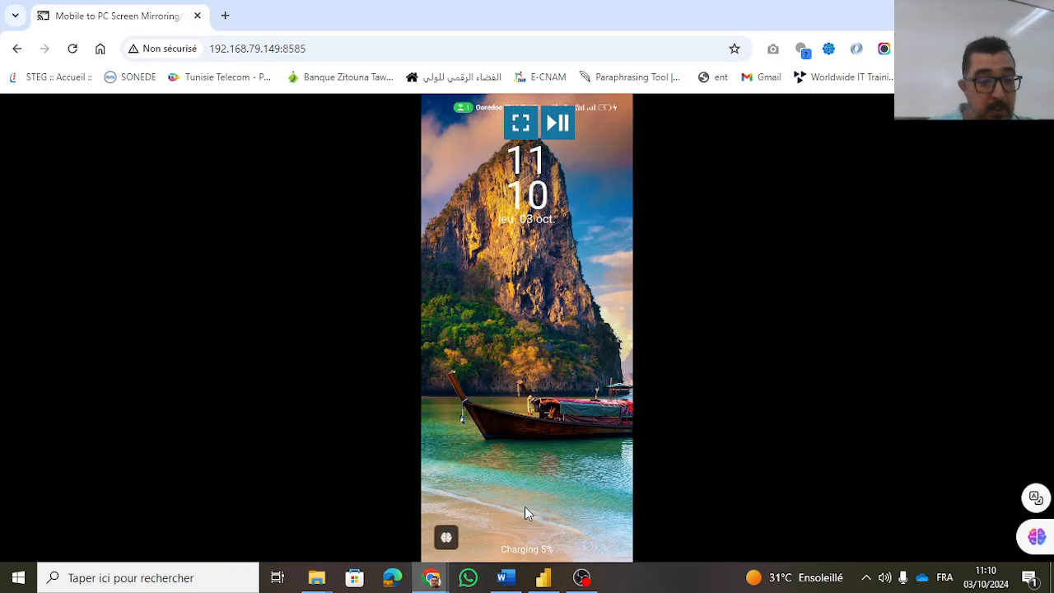